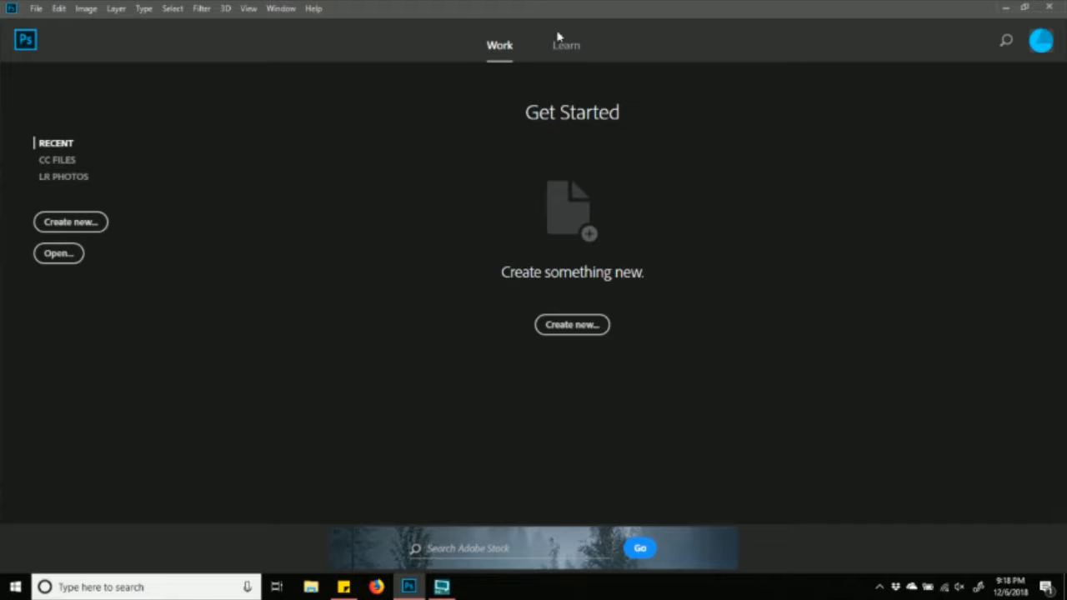
- Open the New Document dialog with its 500 × 500 px Untitled-1 preset and select the Width field
click(37, 8)
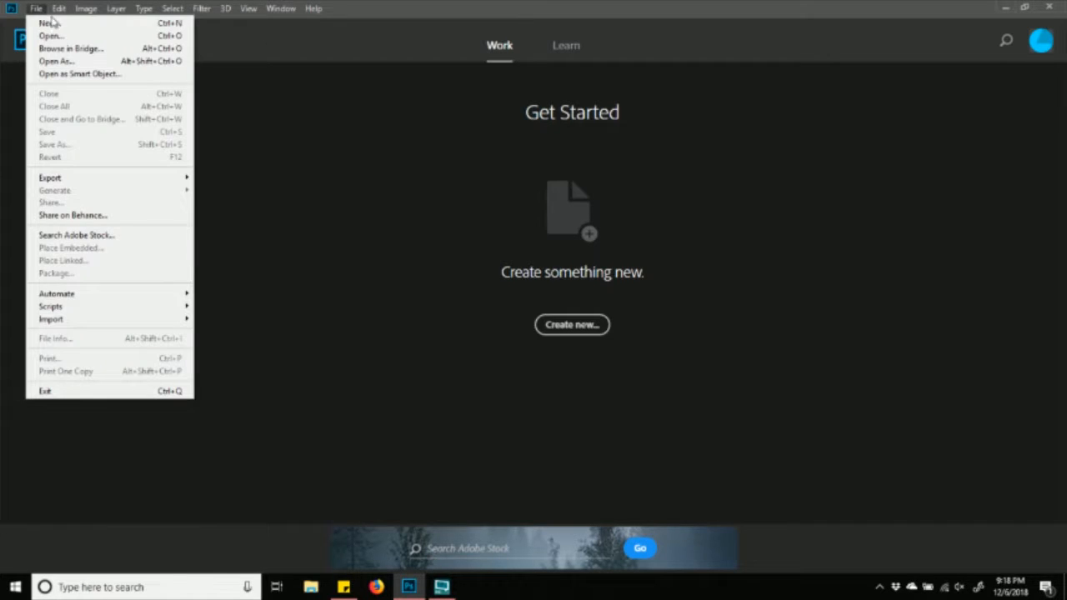
click(58, 24)
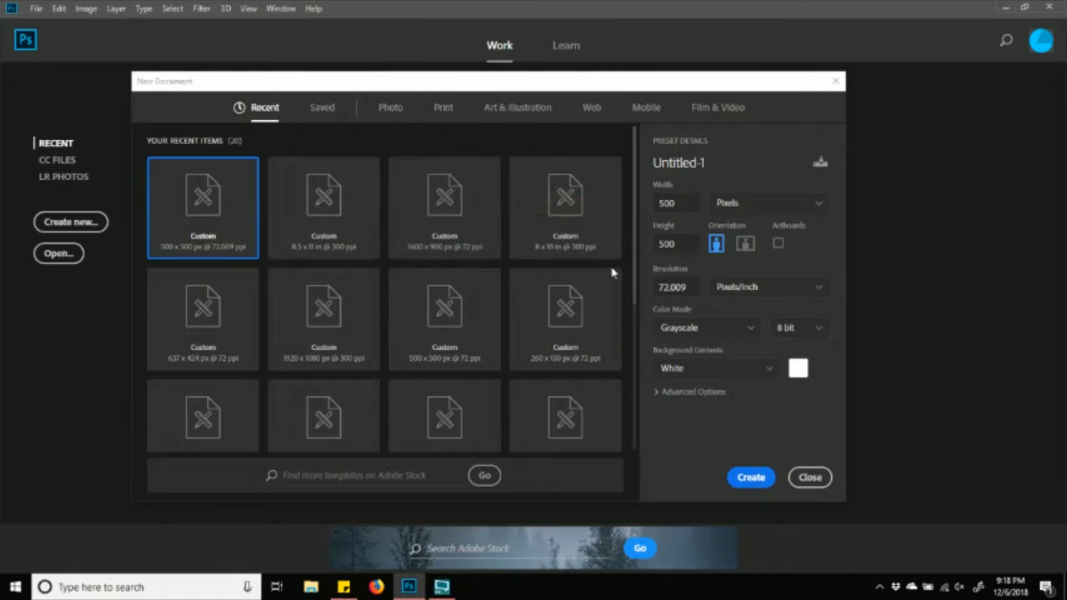
mouse_move(798, 89)
mouse_down()
mouse_move(822, 91)
mouse_move(829, 43)
mouse_move(803, 69)
mouse_up()
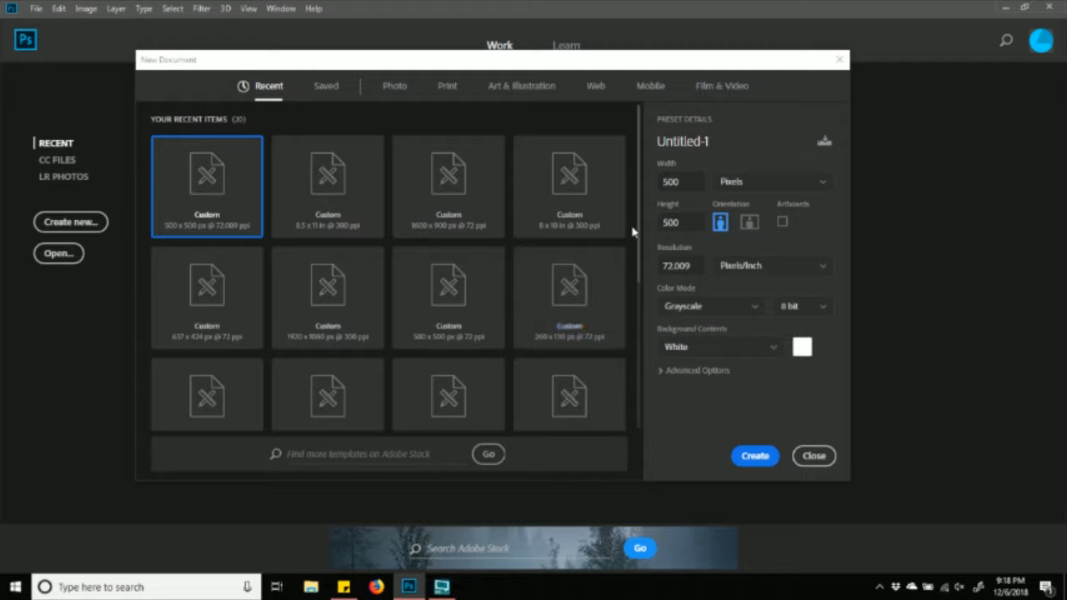
scroll(640, 213, down, 3)
scroll(641, 212, up, 3)
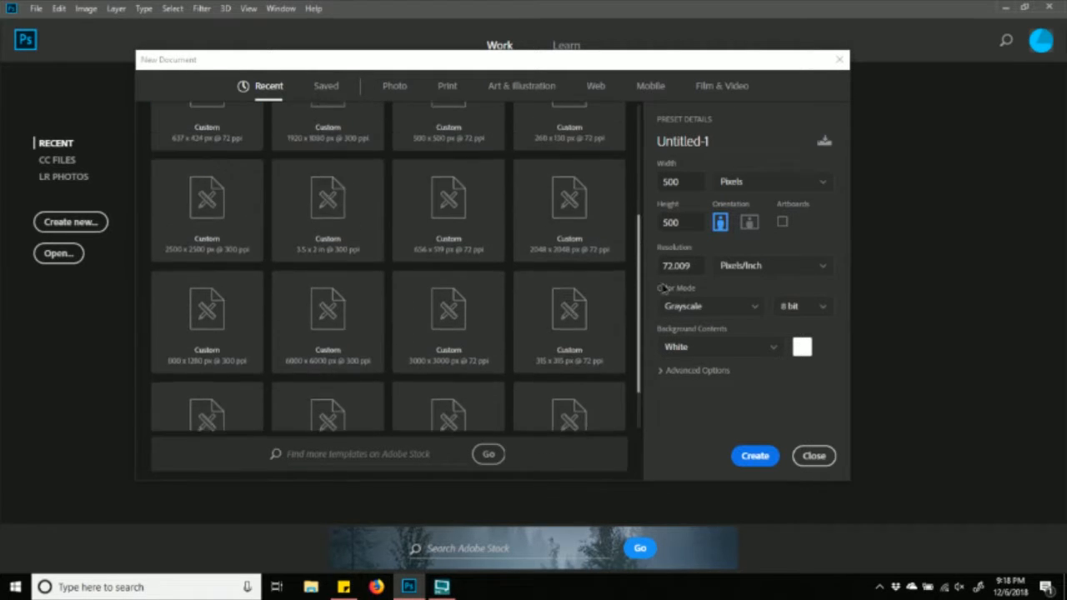
scroll(655, 211, up, 1)
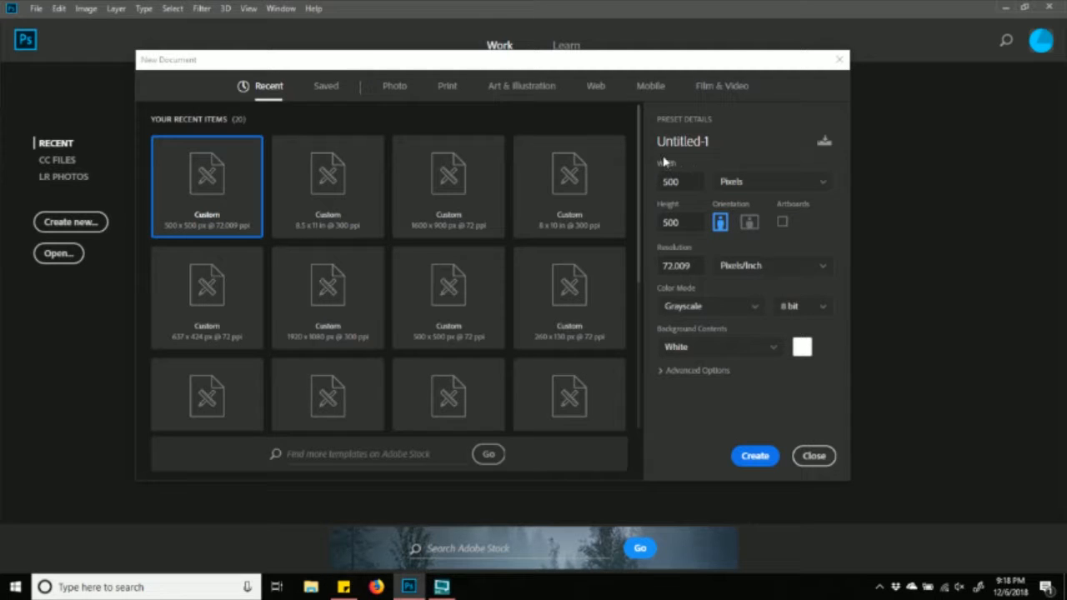
click(693, 181)
- Switch the document's Width units from pixels to Inches
double_click(697, 221)
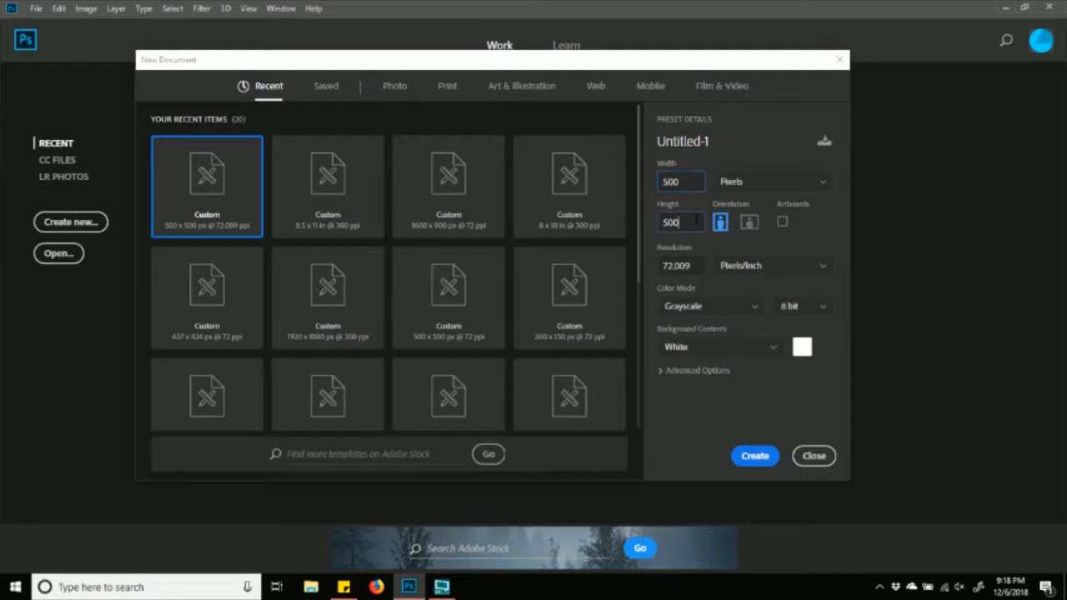
click(734, 188)
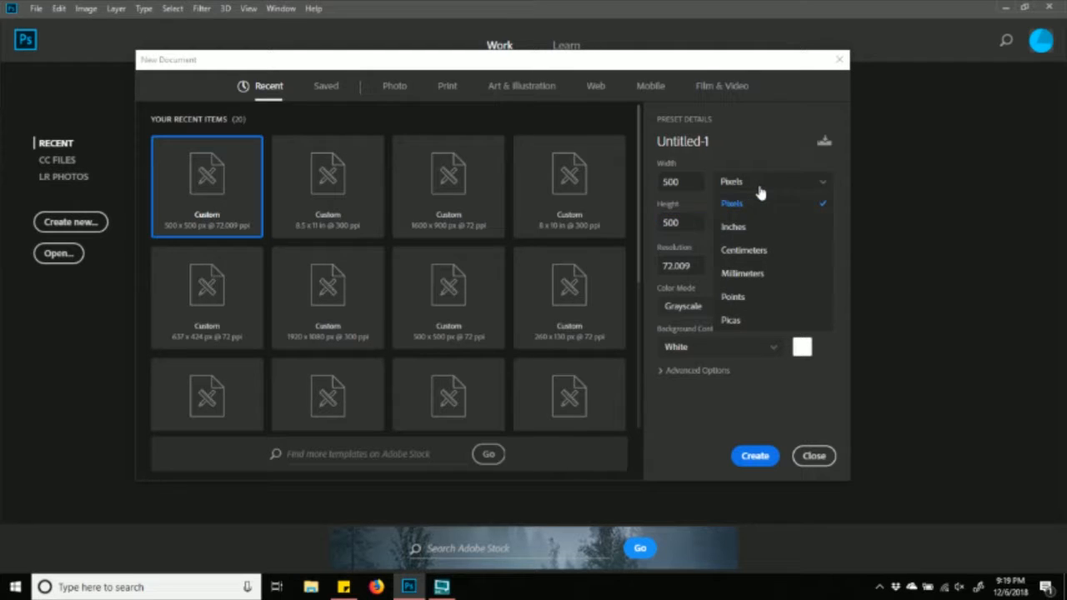
click(764, 191)
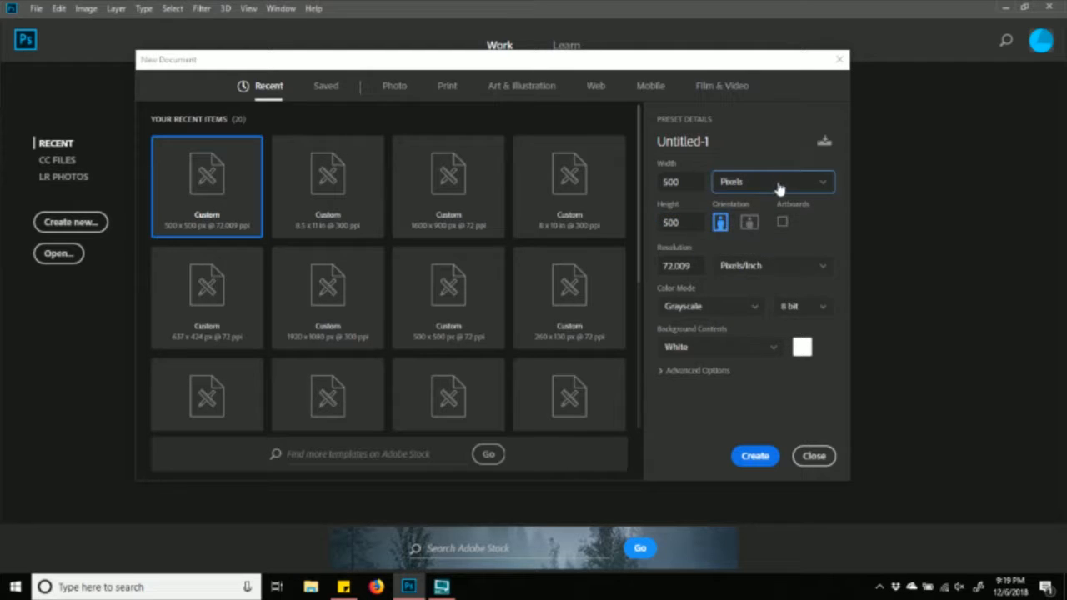
click(828, 187)
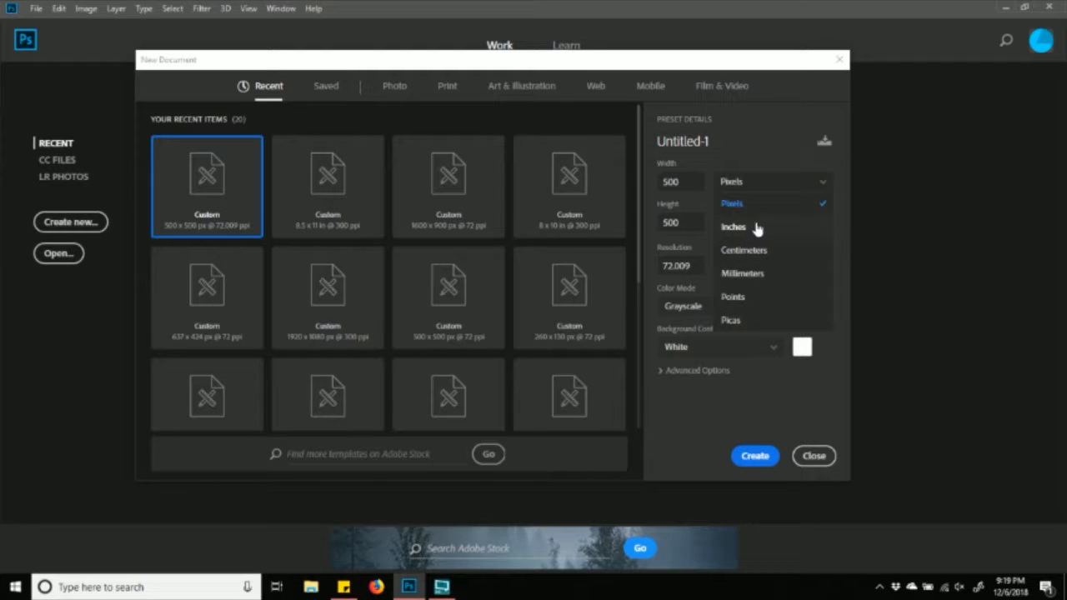
click(822, 187)
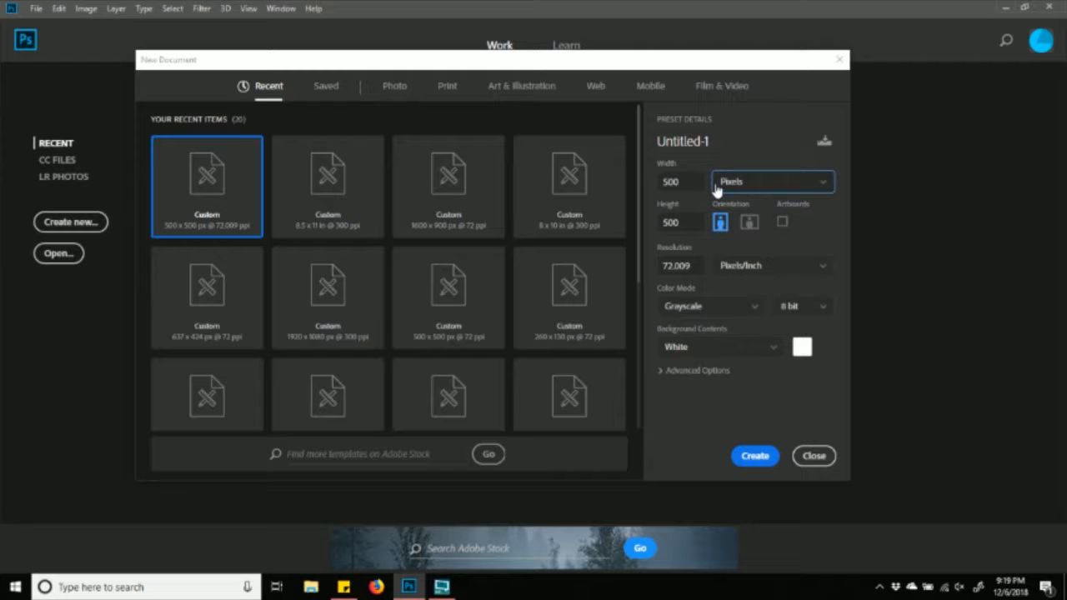
click(818, 187)
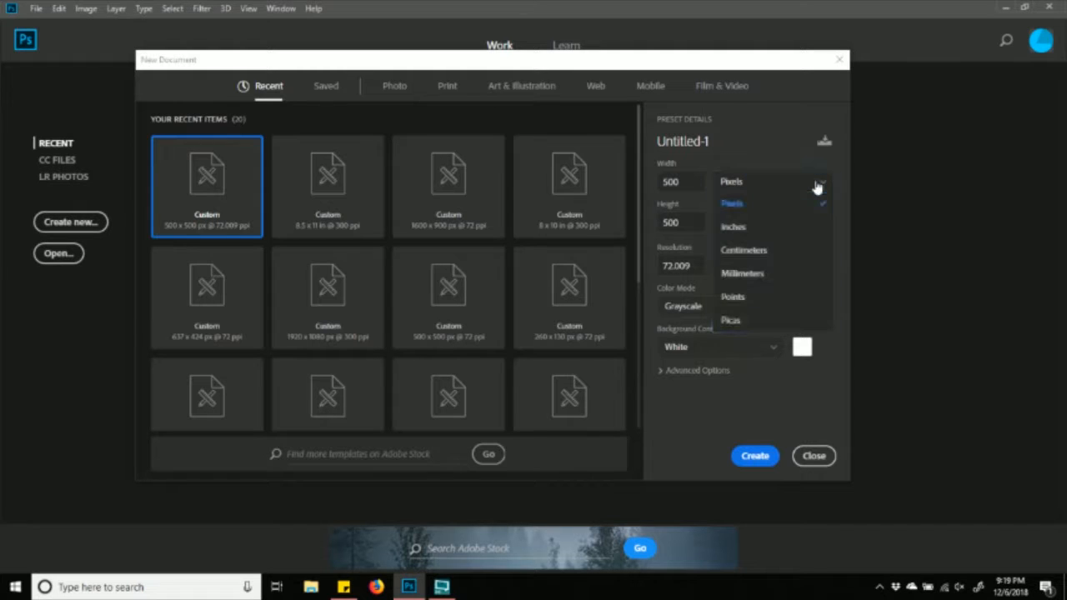
click(737, 229)
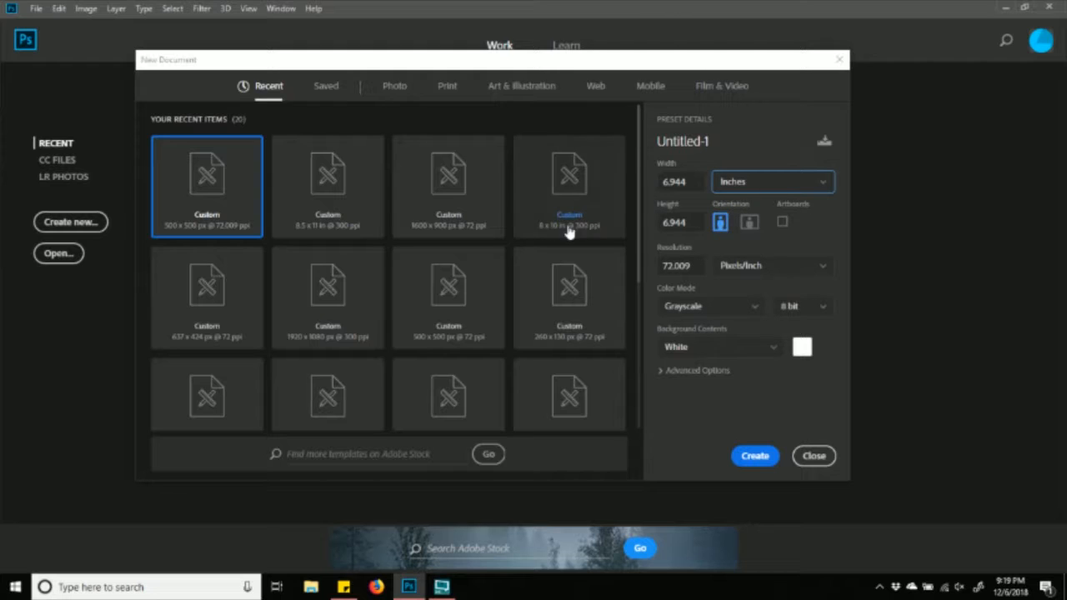
- Enter 8 inches for Width and 10 inches for Height
double_click(697, 180)
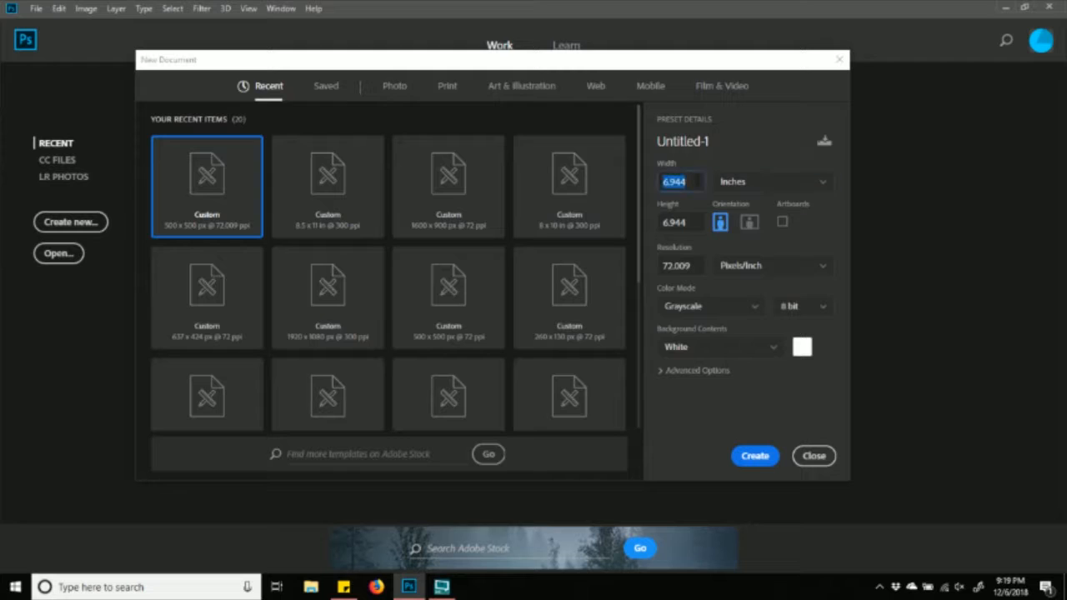
click(695, 224)
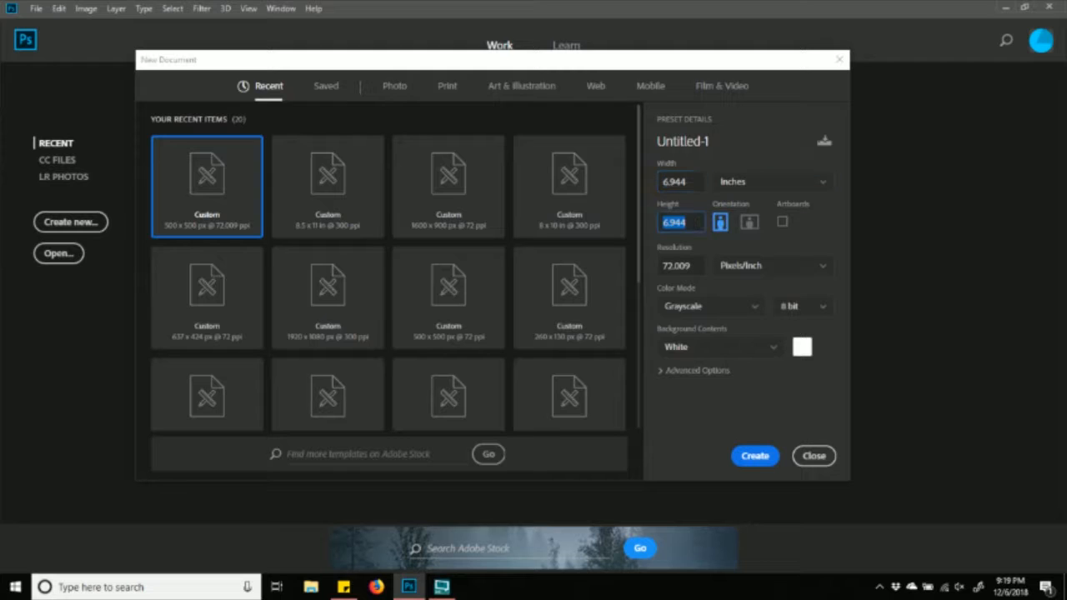
click(694, 186)
click(665, 184)
double_click(687, 184)
key(BackSpace)
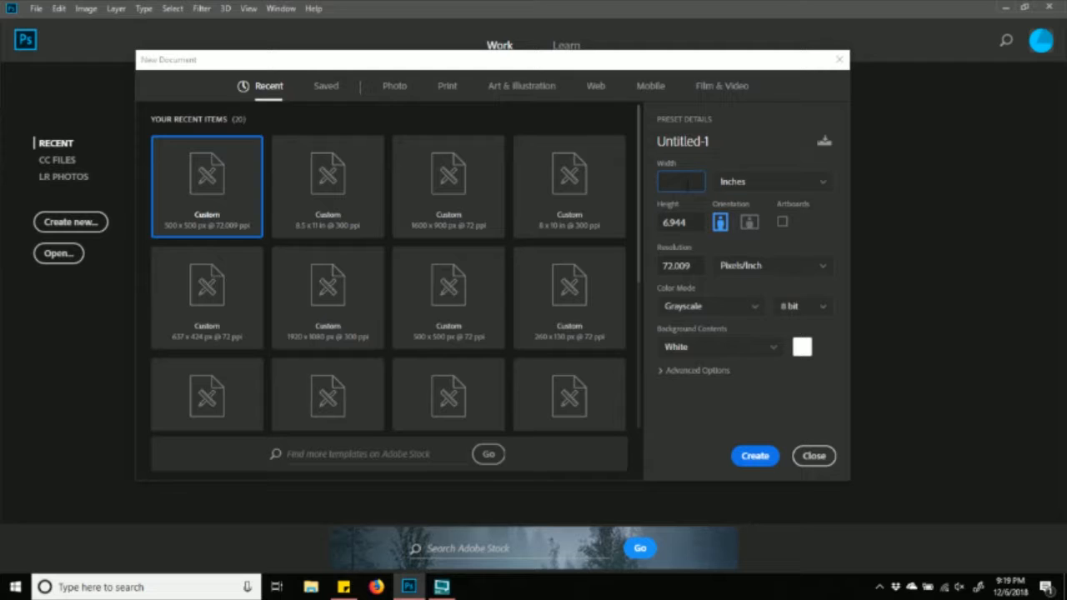
text(8)
click(685, 223)
key(BackSpace)
text(10)
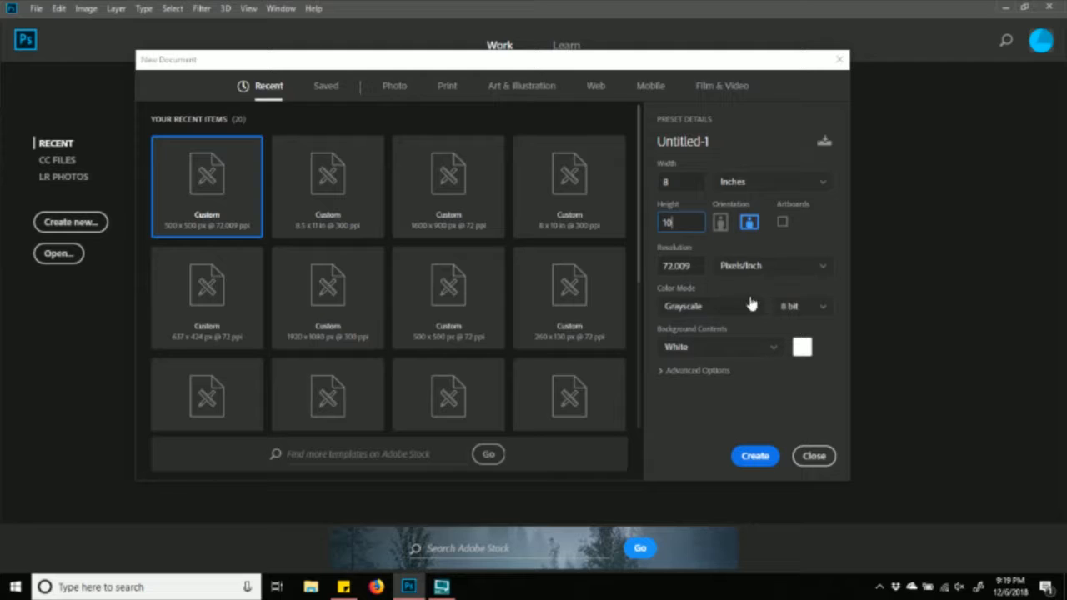
- Leave the page in portrait orientation at 8 by 10 inches
click(721, 222)
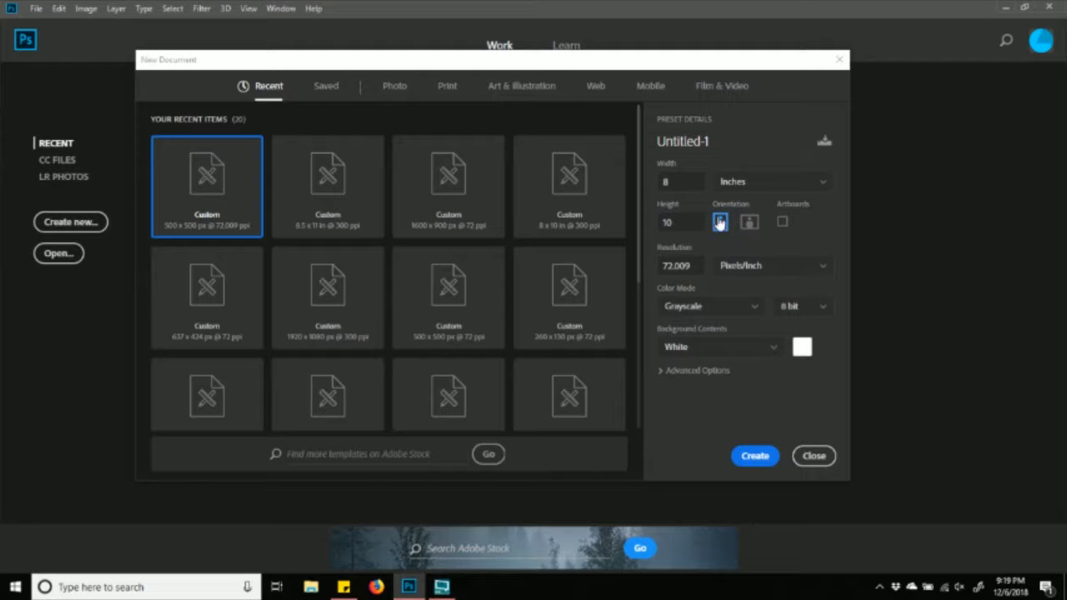
click(744, 228)
click(728, 227)
click(743, 228)
click(728, 226)
click(744, 226)
click(728, 227)
click(742, 227)
click(722, 223)
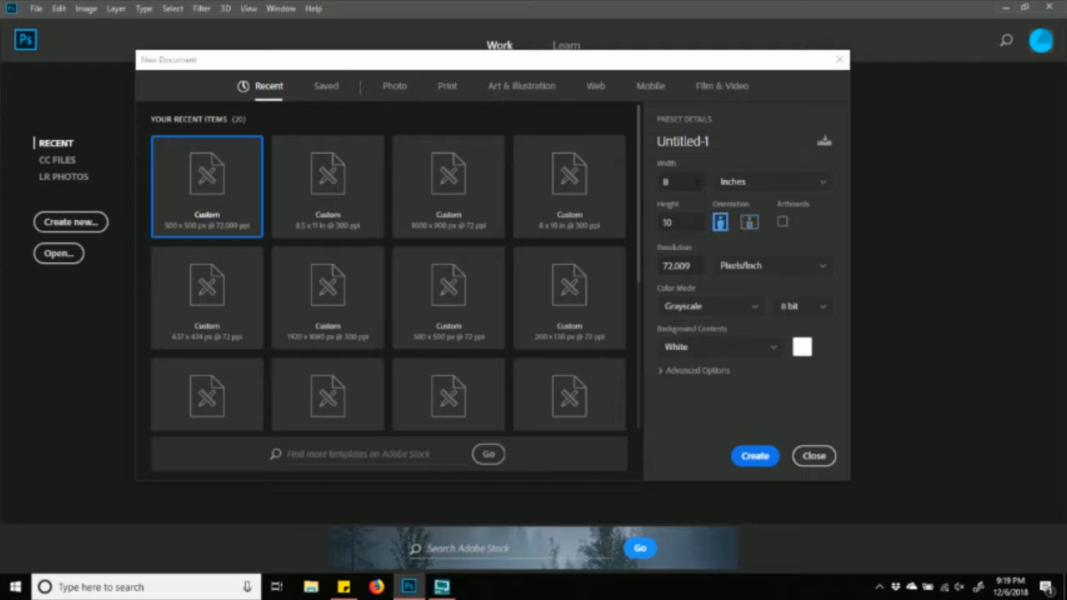
- Set Resolution to 300 Pixels/Inch and create the blank 8 × 10 inch document
double_click(697, 183)
double_click(697, 266)
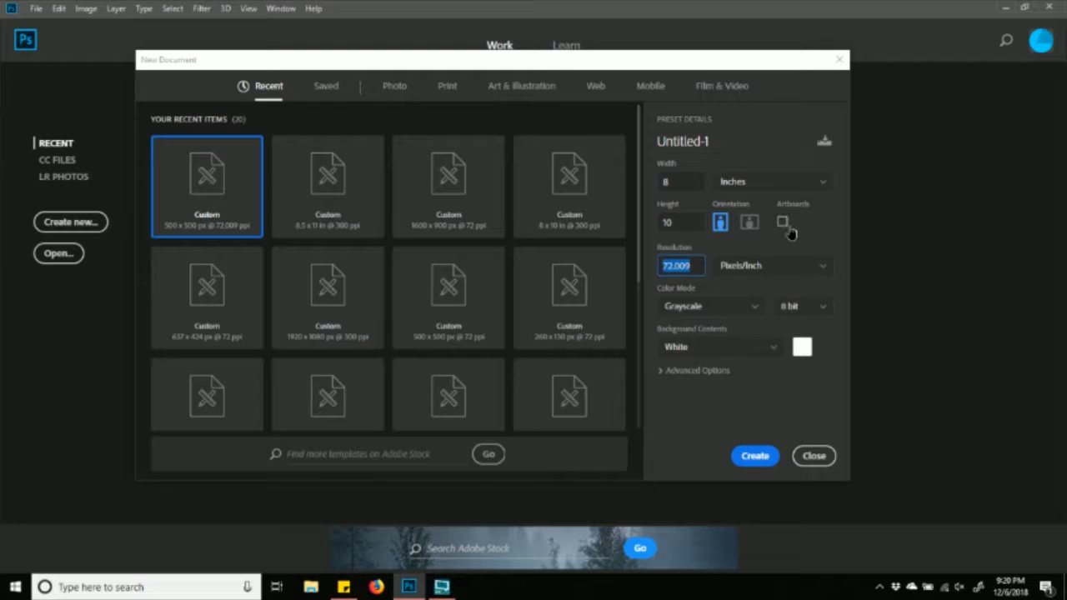
click(726, 248)
click(701, 266)
click(699, 266)
drag(690, 265, 655, 271)
text(300)
click(818, 271)
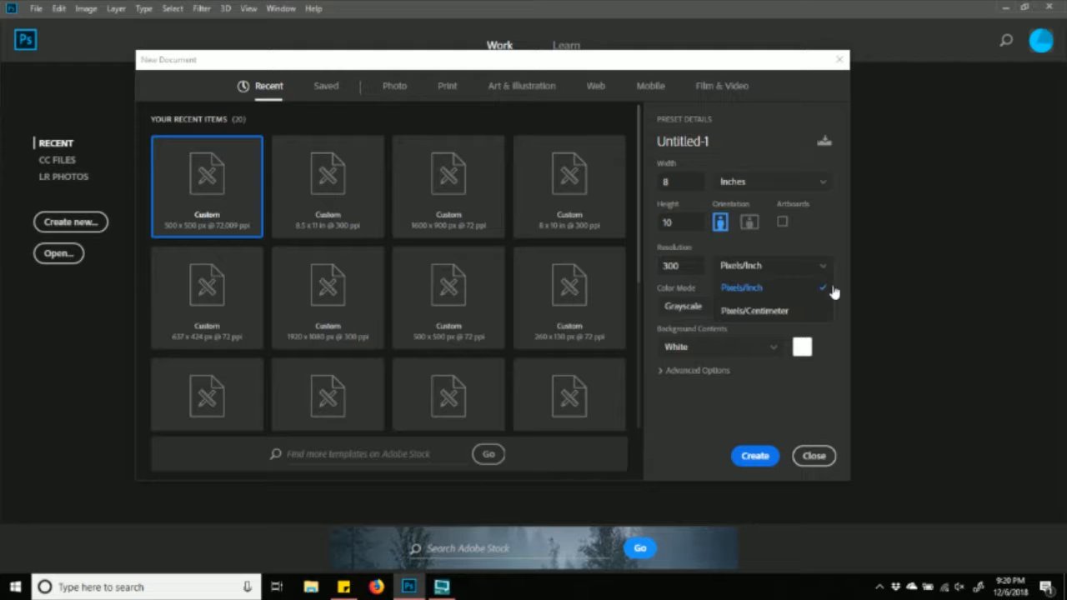
click(782, 290)
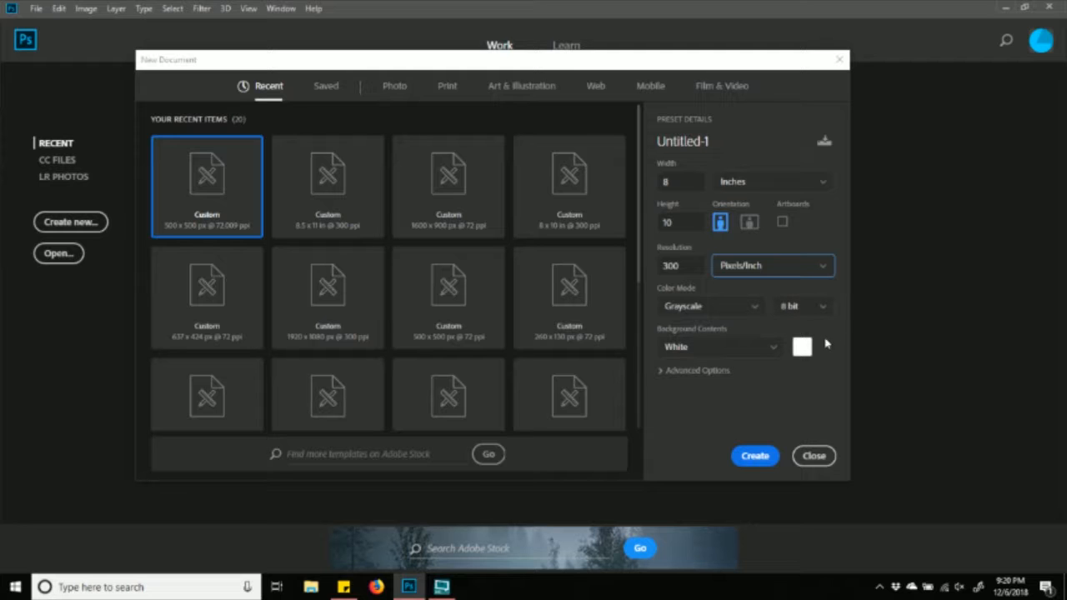
click(755, 457)
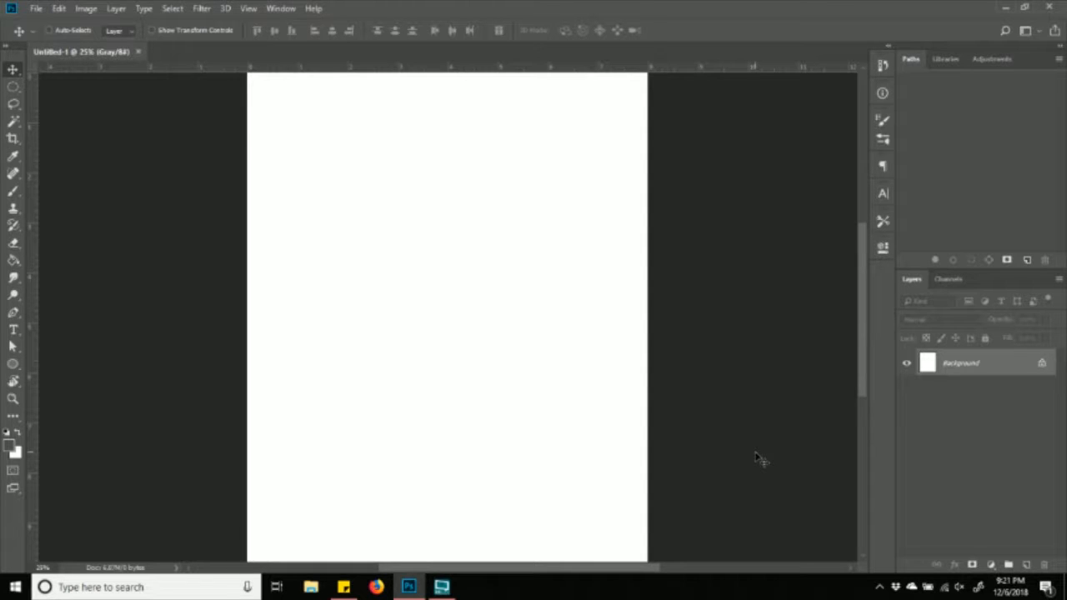
- Zoom and scroll around the blank white 8 × 10 inch canvas on its single Background layer
key(ctrl+minus)
key(ctrl+plus)
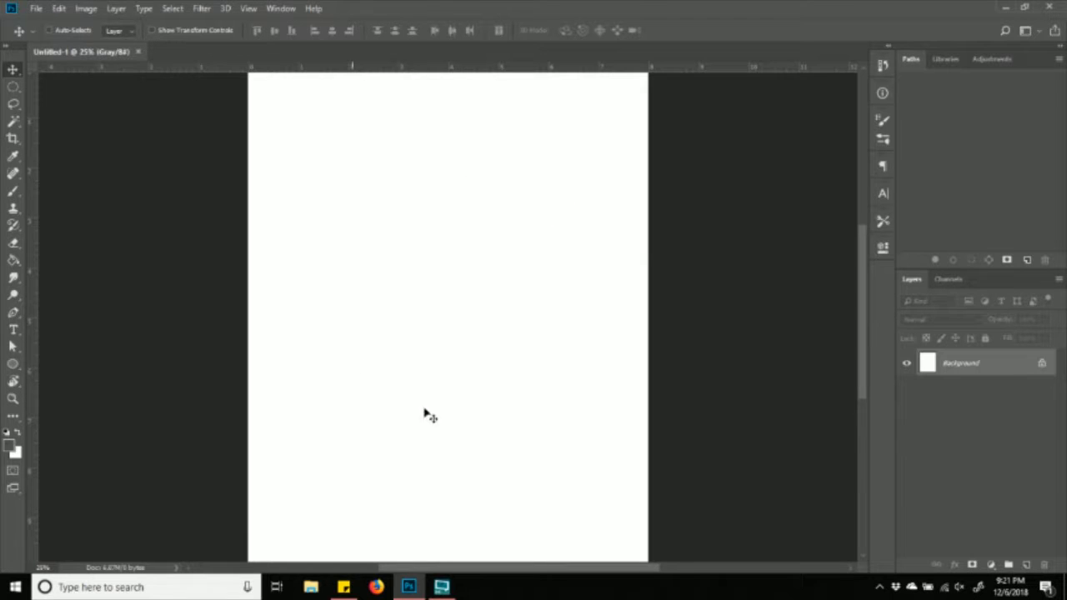
scroll(370, 322, up, 3)
scroll(376, 326, down, 2)
scroll(375, 327, down, 2)
scroll(375, 327, up, 1)
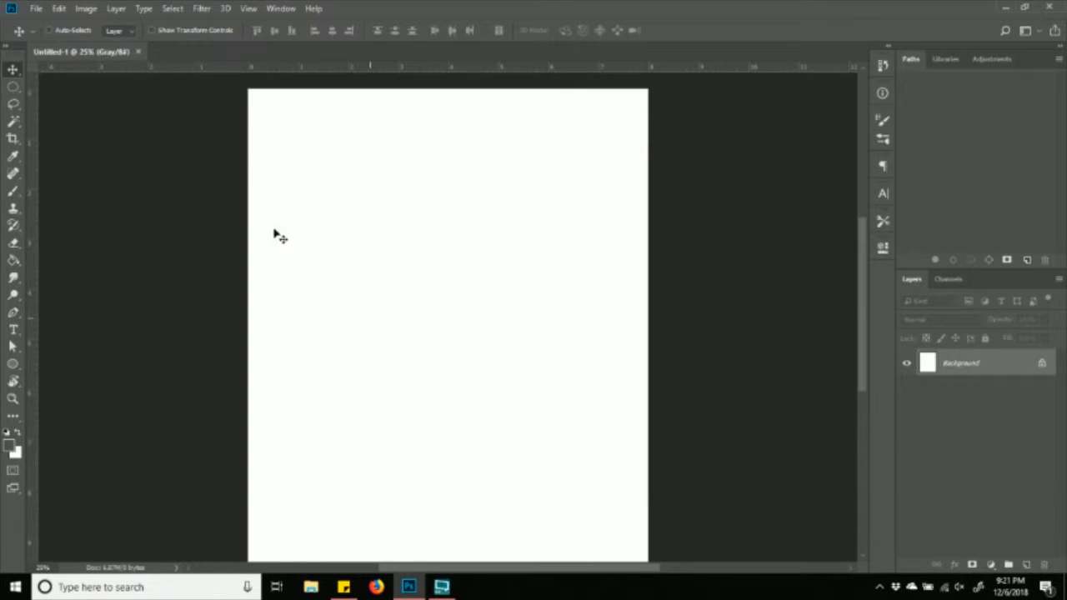
scroll(660, 248, down, 1)
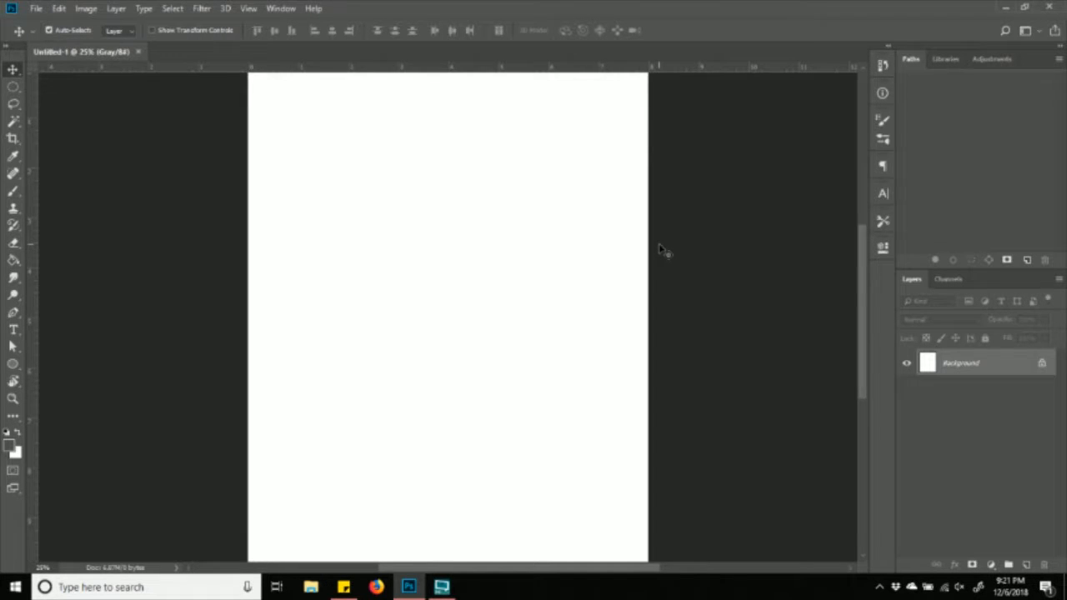
key(ctrl+minus)
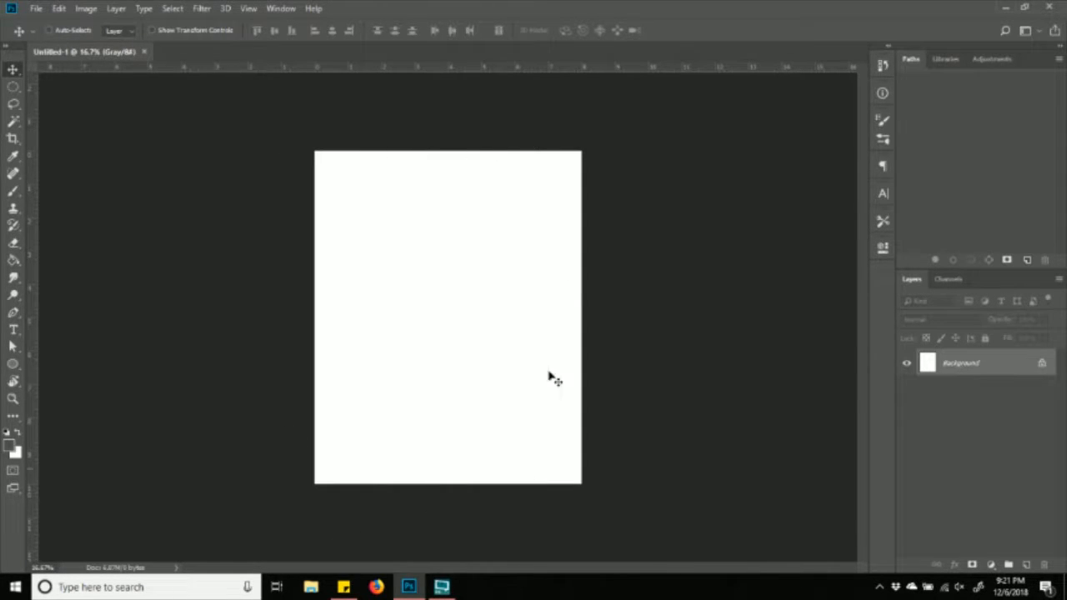
key(ctrl+plus)
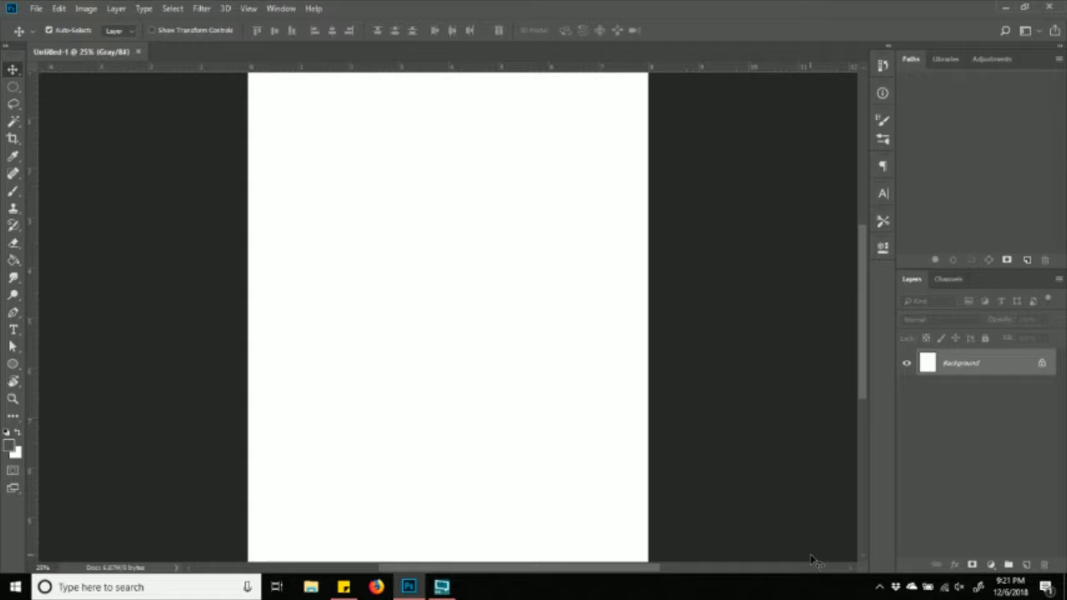
key(ctrl+plus)
key(ctrl+plus)
key(ctrl+minus)
key(ctrl+minus)
key(ctrl+minus)
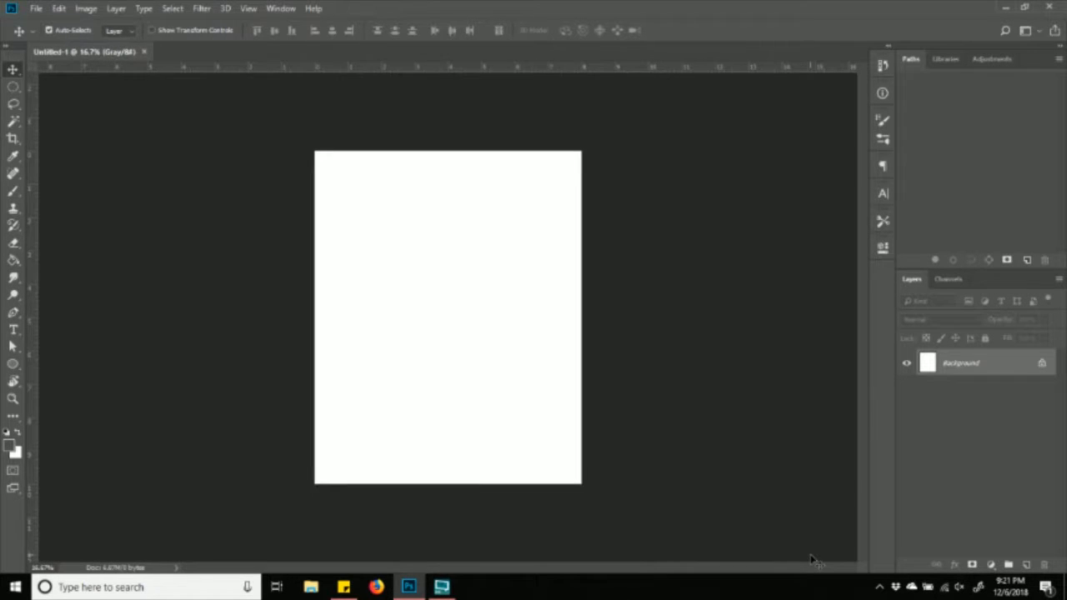
key(ctrl+plus)
key(ctrl+plus)
key(ctrl+plus)
key(ctrl+minus)
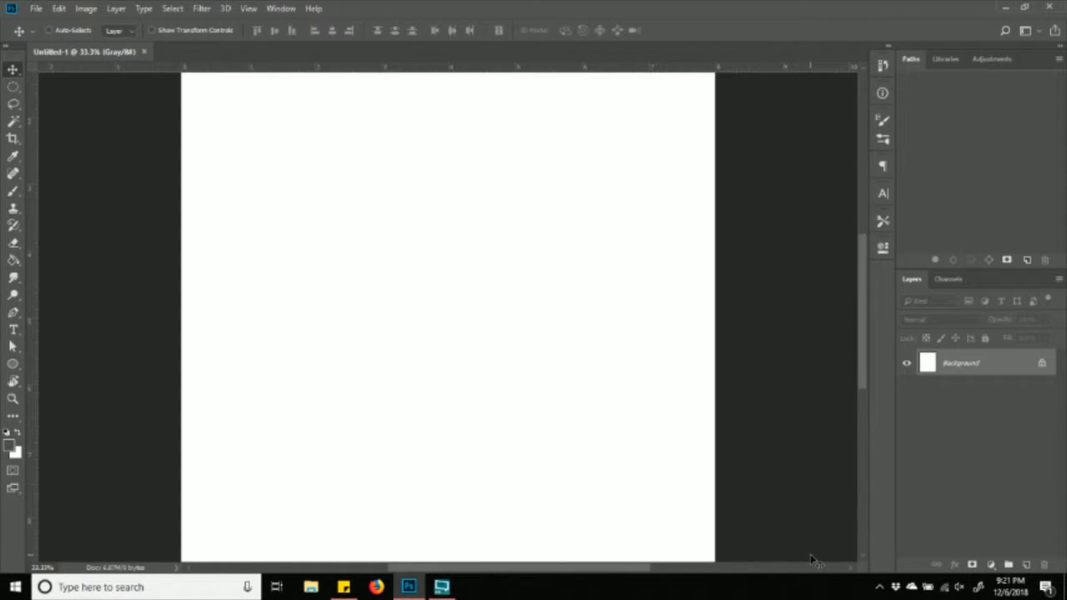
key(ctrl+minus)
key(ctrl+minus)
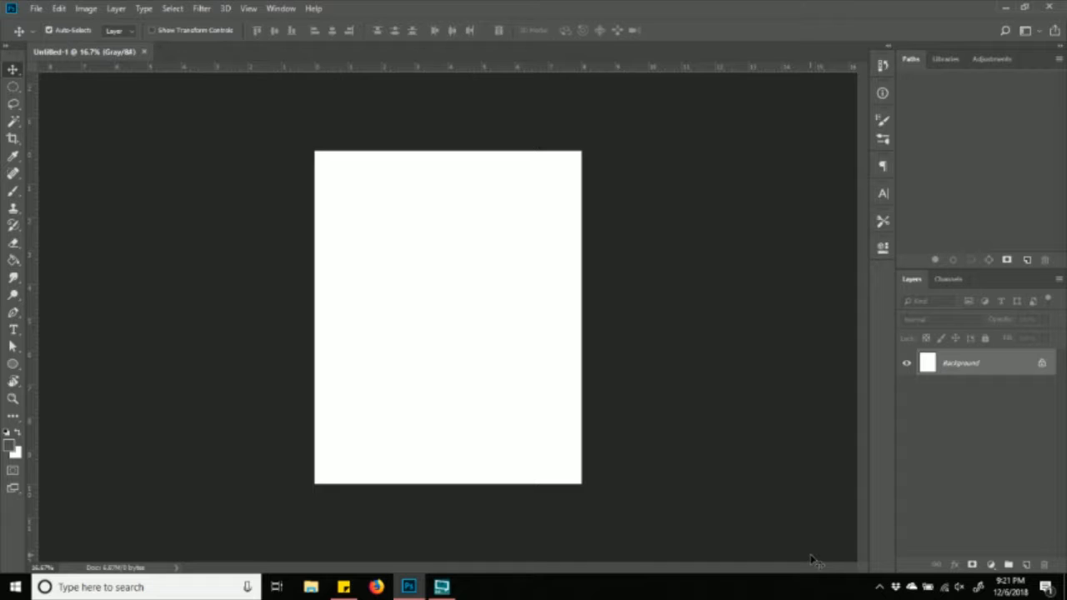
key(ctrl+plus)
key(ctrl+plus)
key(ctrl+minus)
key(ctrl+minus)
key(ctrl+minus)
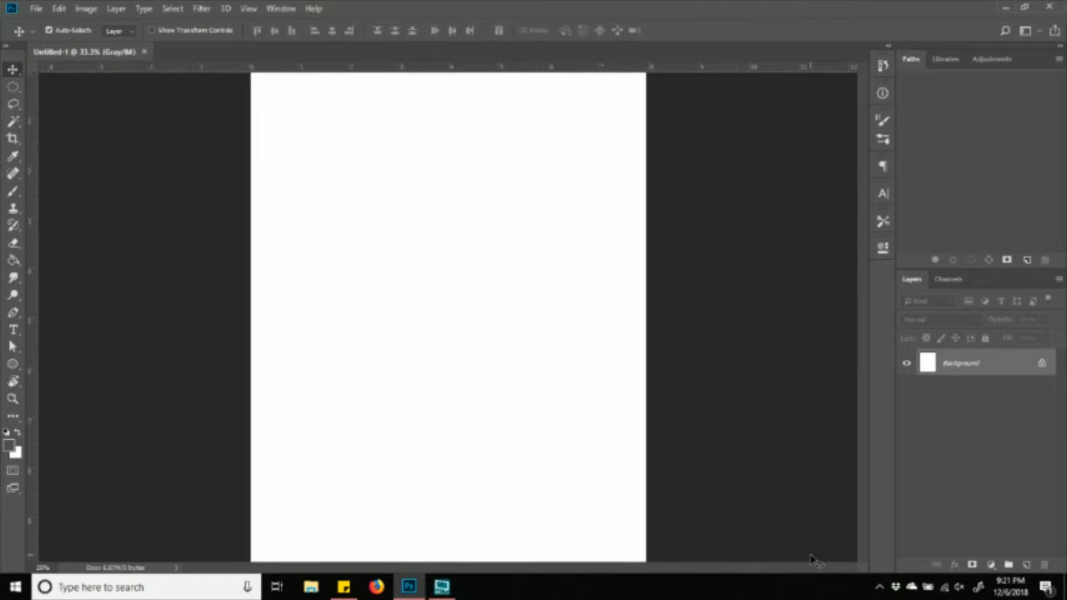
key(ctrl+plus)
key(ctrl+plus)
key(ctrl+plus)
key(ctrl+plus)
key(ctrl+plus)
key(ctrl+minus)
key(ctrl+minus)
key(ctrl+minus)
key(ctrl+minus)
key(ctrl+plus)
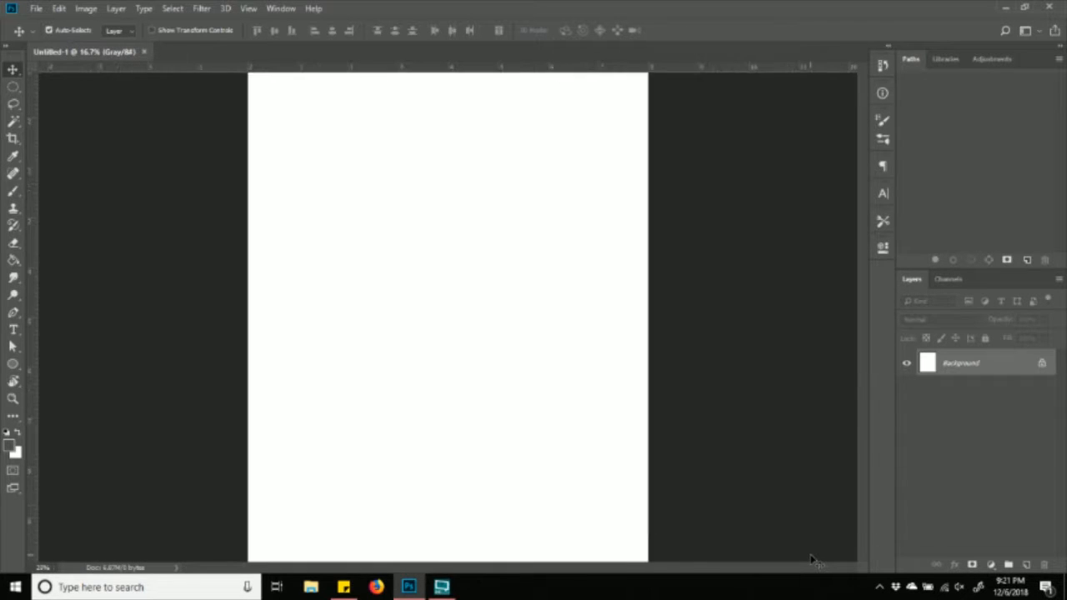
key(ctrl+minus)
key(ctrl+plus)
key(ctrl+plus)
key(ctrl+plus)
key(ctrl+minus)
key(ctrl+minus)
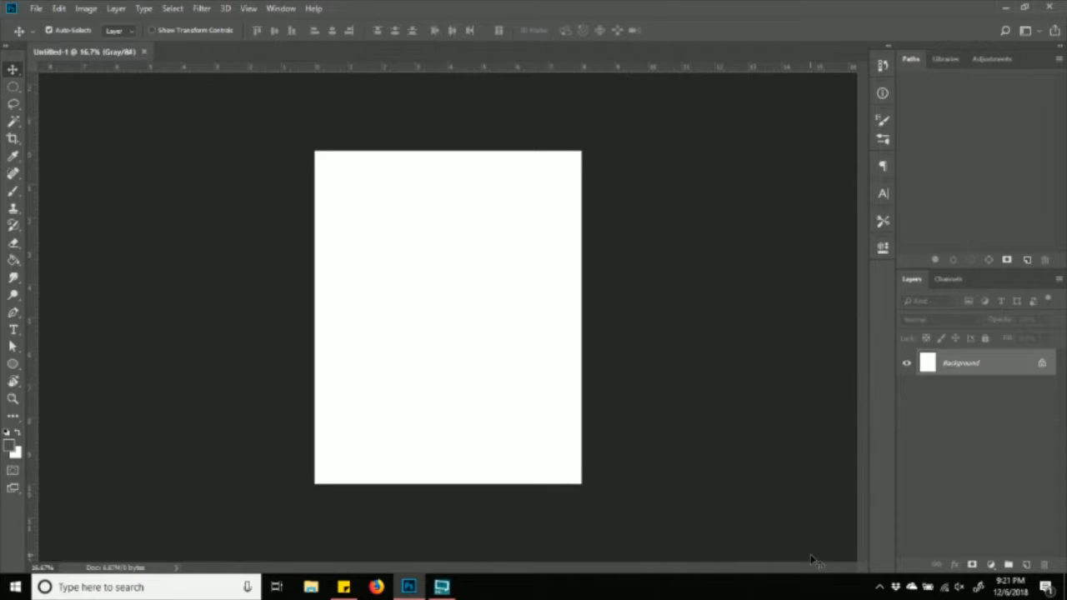
key(ctrl+plus)
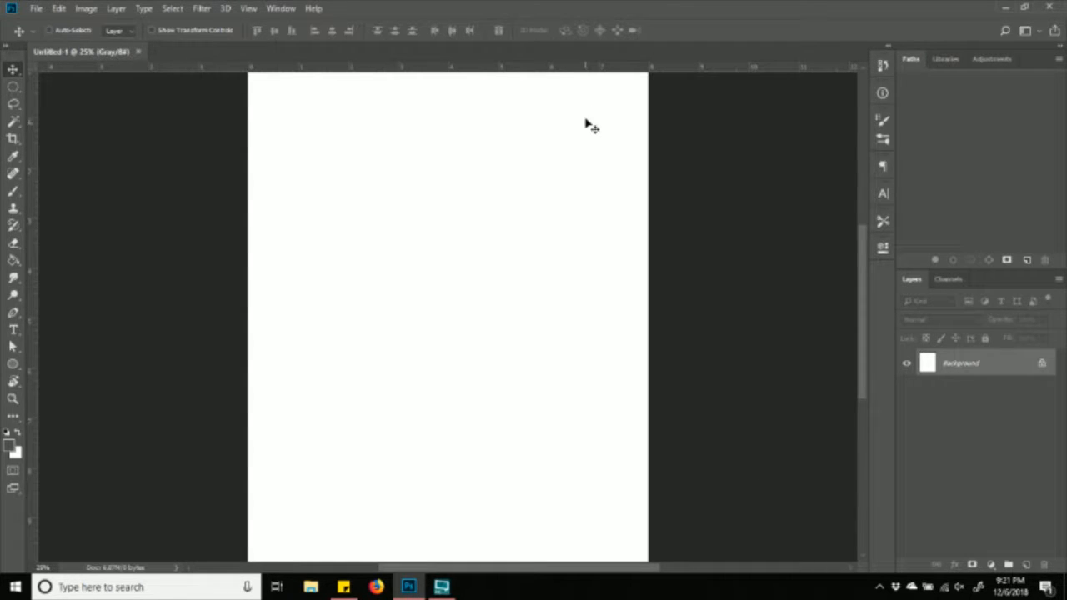
scroll(617, 304, up, 2)
scroll(633, 297, down, 2)
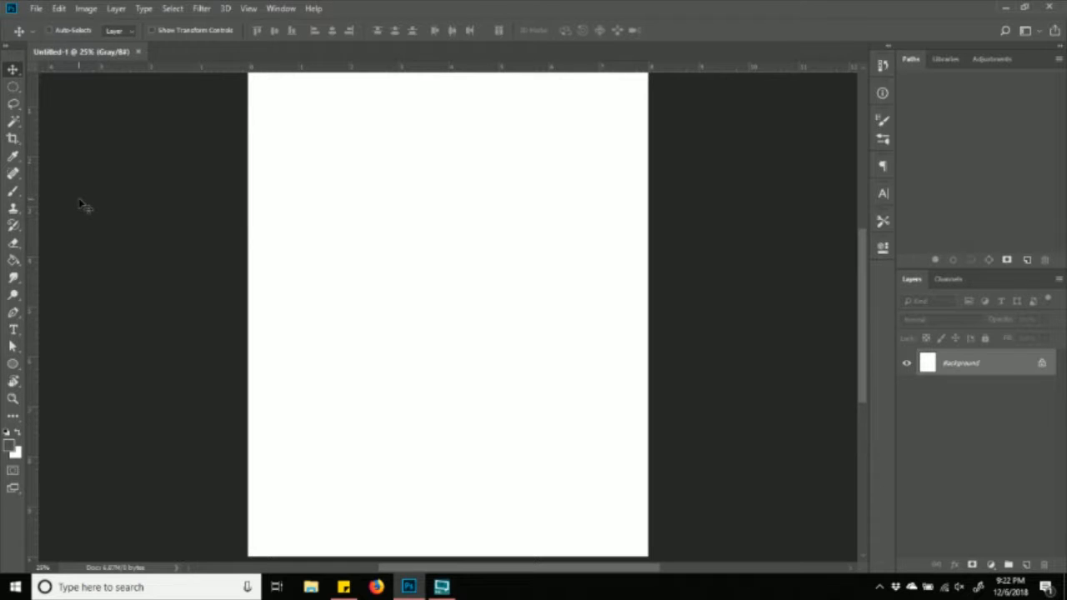
- Paint thin freehand curves, a vertical line and a looping stroke with the Brush tool
click(15, 192)
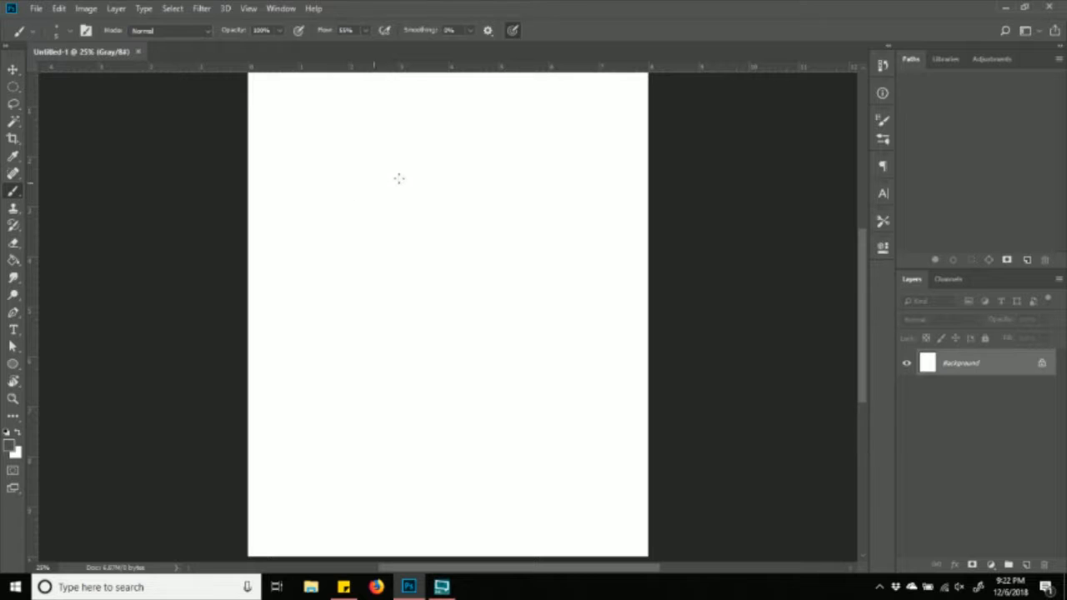
mouse_move(441, 152)
mouse_down()
mouse_move(407, 159)
mouse_move(454, 185)
mouse_move(452, 212)
mouse_move(401, 206)
mouse_move(374, 253)
mouse_move(416, 272)
mouse_move(434, 237)
mouse_move(411, 241)
mouse_move(416, 254)
mouse_move(422, 245)
mouse_move(363, 241)
mouse_move(334, 197)
mouse_move(365, 174)
mouse_move(379, 193)
mouse_move(367, 206)
mouse_move(359, 194)
mouse_move(393, 200)
mouse_move(452, 173)
mouse_move(513, 168)
mouse_move(568, 195)
mouse_move(577, 261)
mouse_move(510, 274)
mouse_move(490, 215)
mouse_move(522, 193)
mouse_move(553, 221)
mouse_move(530, 253)
mouse_move(534, 219)
mouse_up()
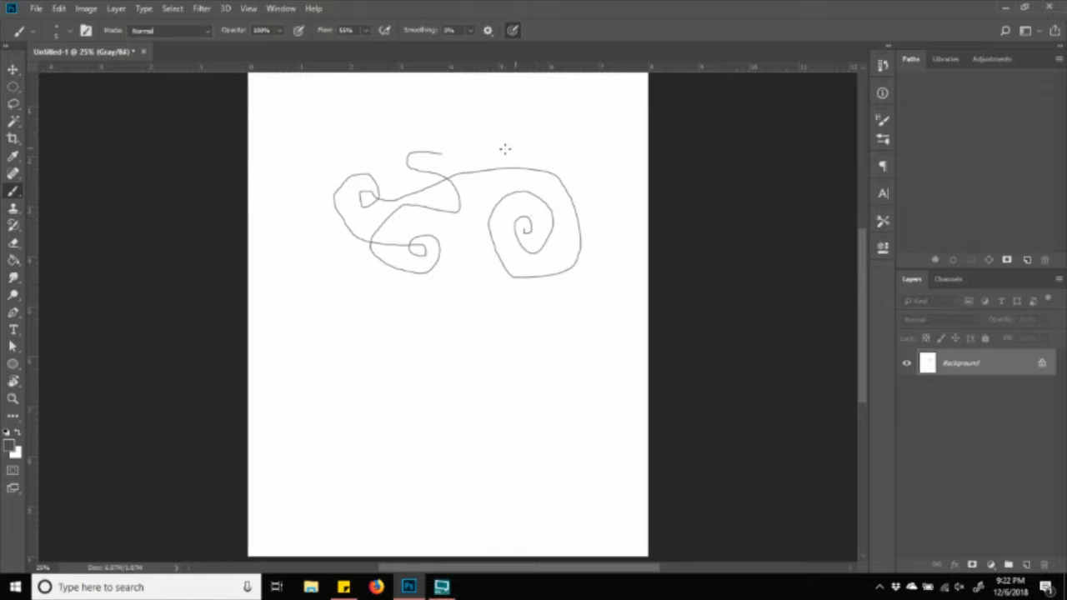
drag(492, 123, 469, 361)
drag(302, 120, 480, 141)
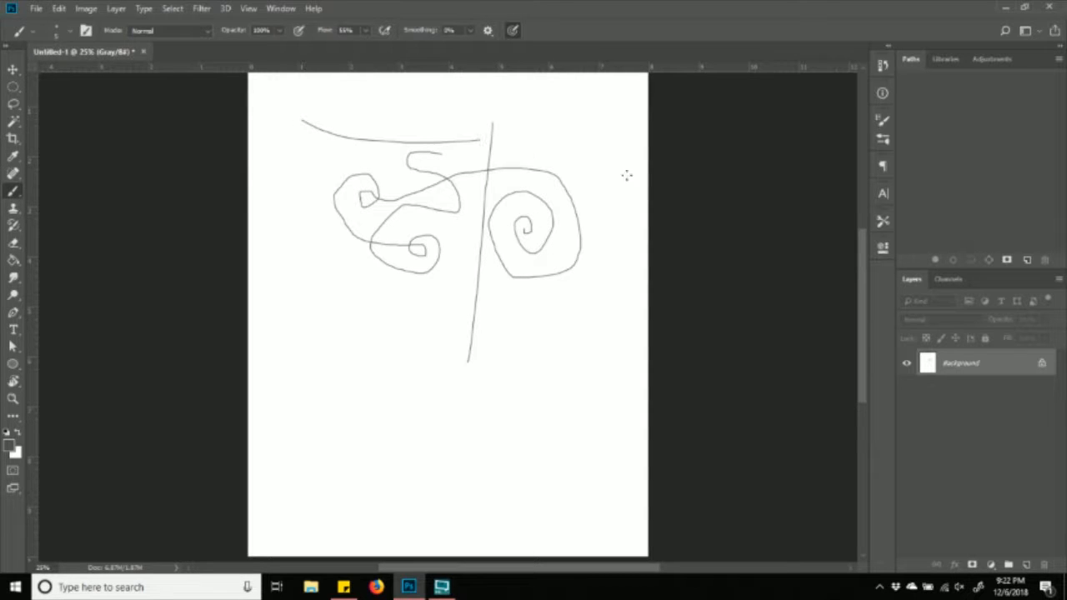
mouse_move(553, 117)
mouse_down()
mouse_move(606, 283)
mouse_move(493, 373)
mouse_move(324, 279)
mouse_move(364, 251)
mouse_move(420, 335)
mouse_move(503, 339)
mouse_move(493, 300)
mouse_move(455, 319)
mouse_move(485, 317)
mouse_up()
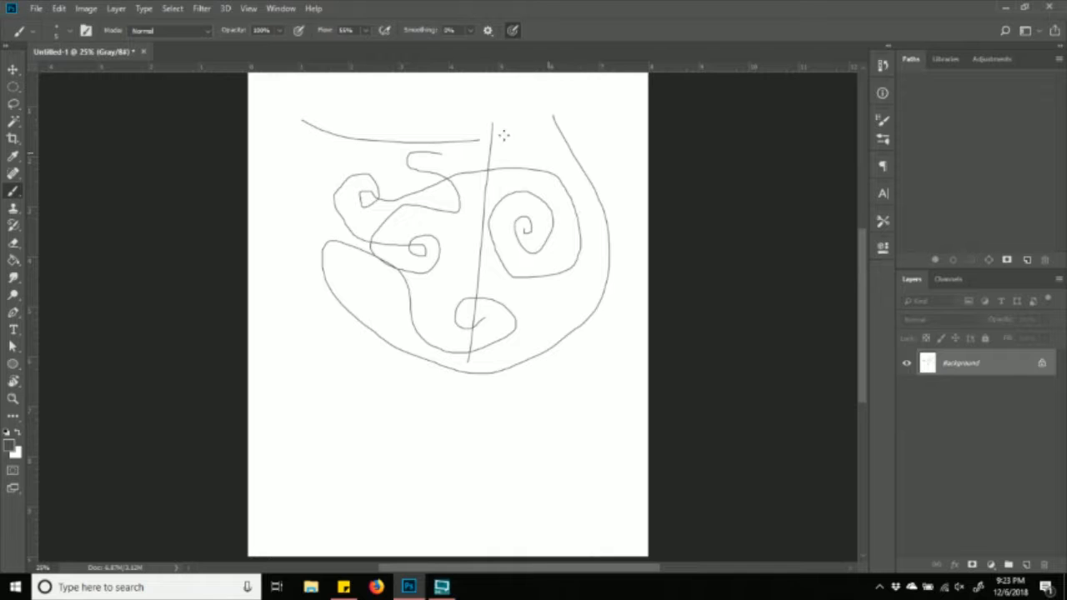
- Open the brush preset picker for tip and size options
click(58, 38)
click(59, 39)
click(70, 33)
click(71, 33)
click(71, 33)
click(71, 34)
click(70, 33)
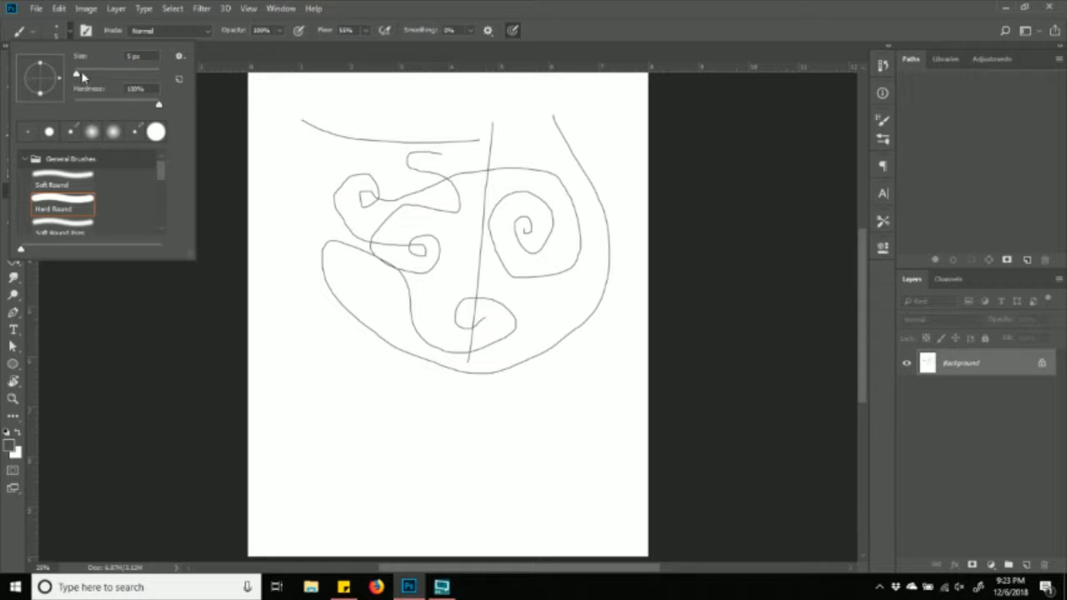
- Set the Hard Round brush size to 338 px at 100% hardness
mouse_move(78, 78)
mouse_down()
mouse_move(193, 78)
mouse_move(169, 83)
mouse_up()
drag(159, 77, 149, 80)
mouse_move(154, 78)
mouse_down()
mouse_move(179, 81)
mouse_move(155, 76)
mouse_up()
drag(156, 76, 145, 79)
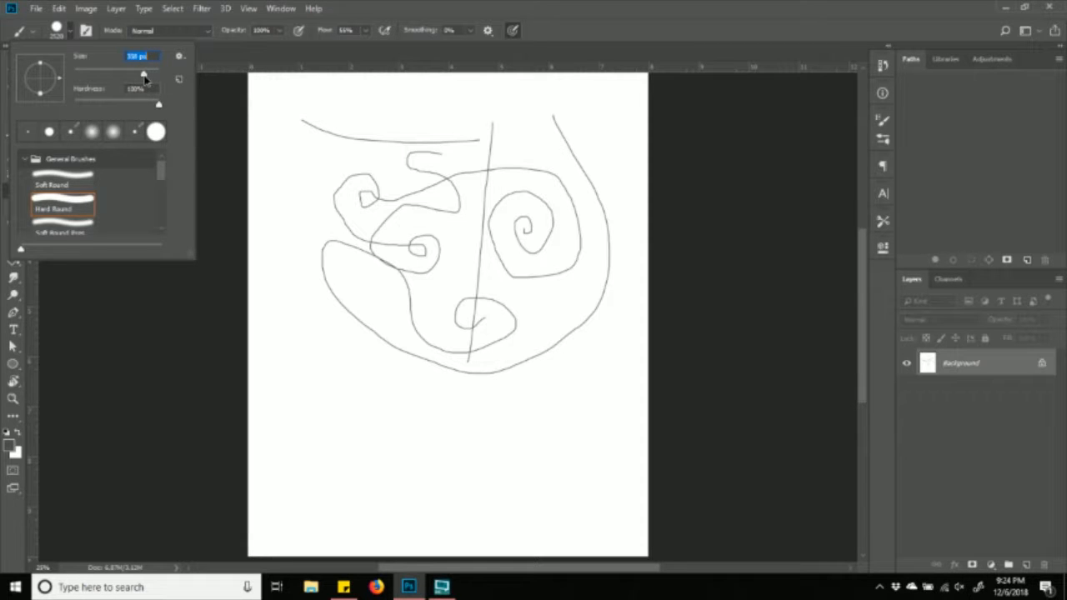
- Paint broad dark grey strokes over most of the canvas
click(337, 132)
mouse_move(356, 154)
mouse_down()
mouse_move(405, 123)
mouse_move(323, 129)
mouse_move(390, 238)
mouse_move(415, 395)
mouse_move(437, 246)
mouse_move(488, 246)
mouse_up()
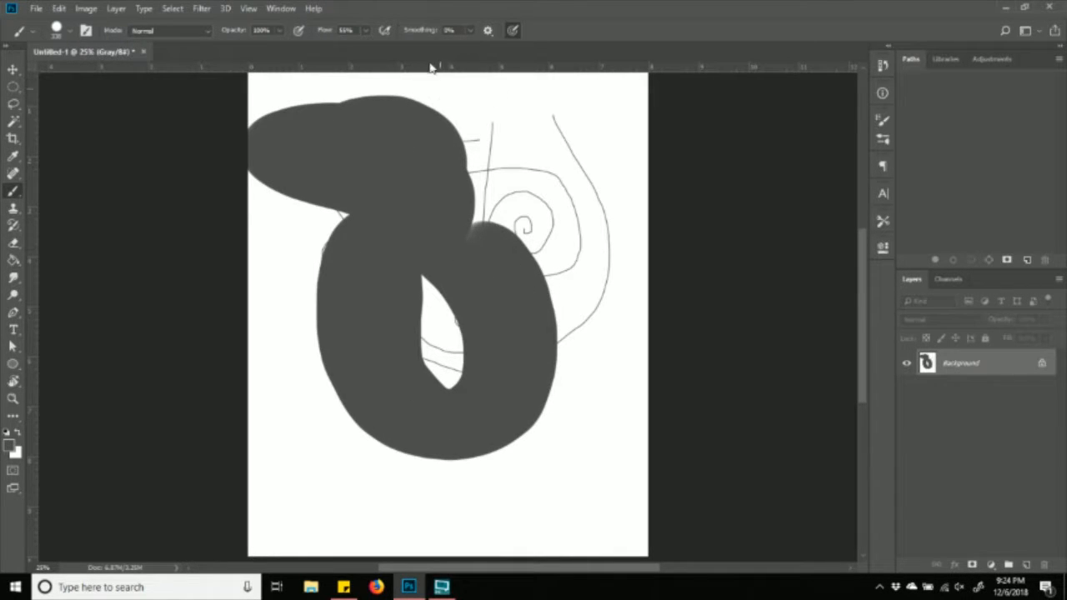
mouse_move(310, 194)
mouse_down()
mouse_move(445, 201)
mouse_move(579, 145)
mouse_move(592, 386)
mouse_up()
mouse_move(492, 361)
mouse_down()
mouse_move(284, 375)
mouse_move(505, 500)
mouse_move(422, 436)
mouse_move(515, 406)
mouse_move(486, 395)
mouse_up()
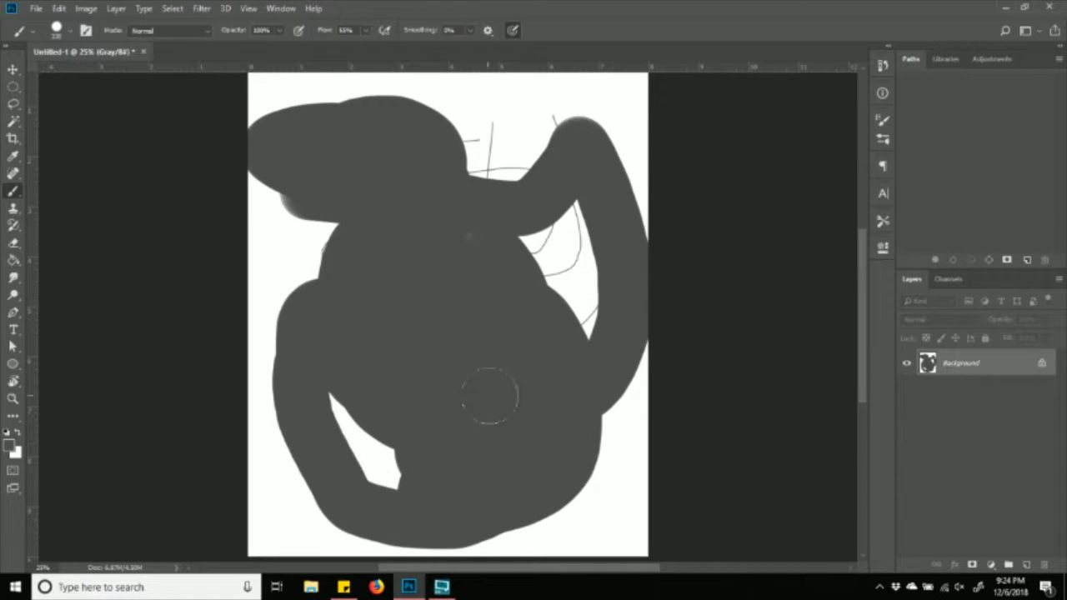
mouse_move(553, 117)
mouse_down()
mouse_move(471, 146)
mouse_move(583, 101)
mouse_move(588, 138)
mouse_move(325, 127)
mouse_move(321, 250)
mouse_up()
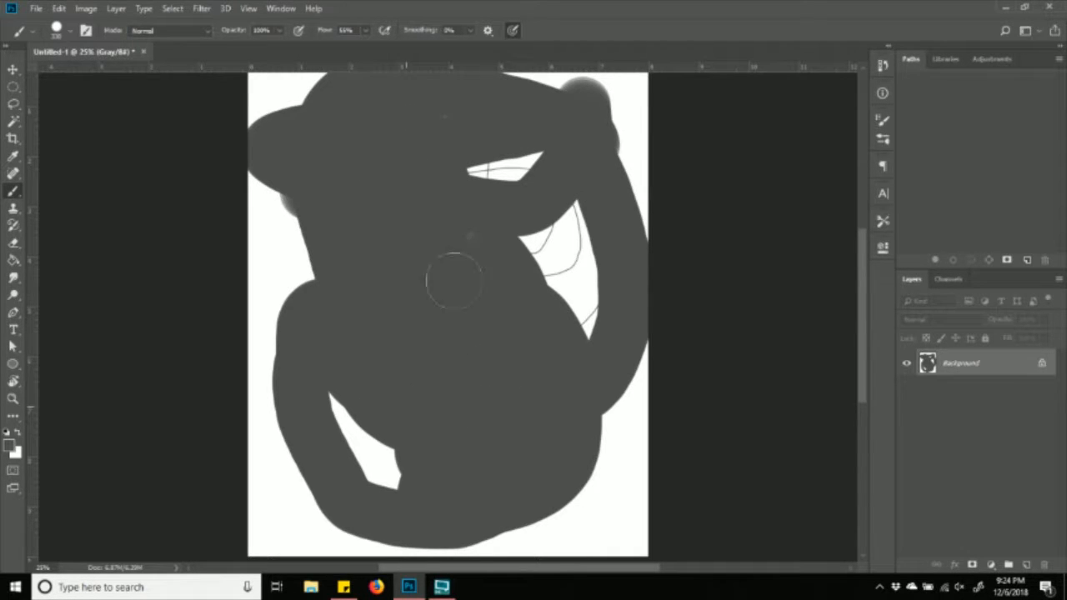
- Raise brush Flow to 100% and paint over the white gaps on the right
click(368, 30)
drag(371, 51, 415, 51)
mouse_move(499, 128)
mouse_down()
mouse_move(572, 226)
mouse_move(531, 135)
mouse_up()
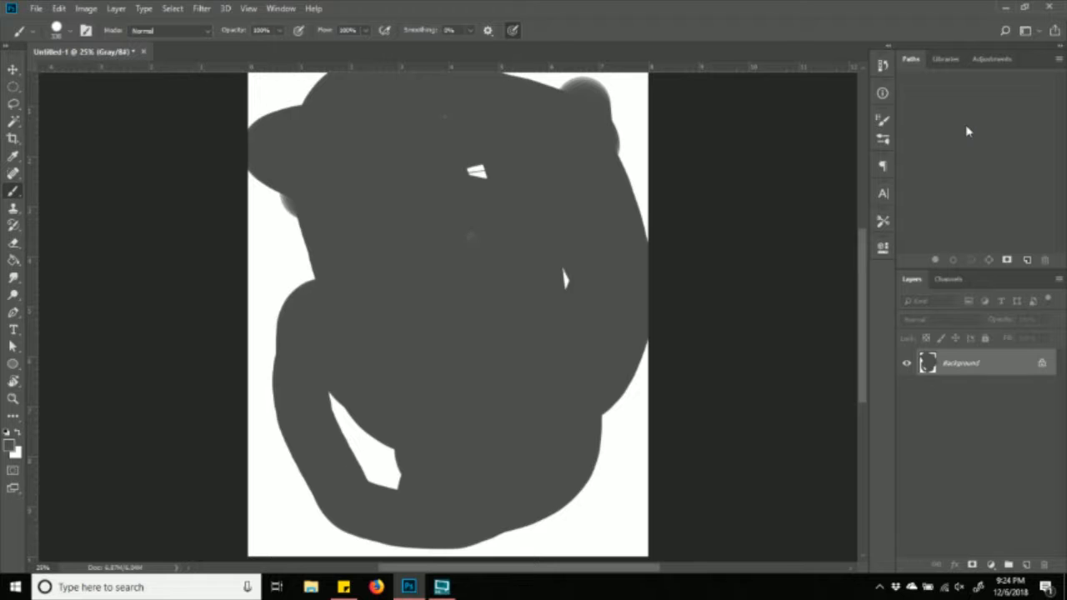
- Reset the workspace to Essentials and dismiss the Learn prompt
click(281, 8)
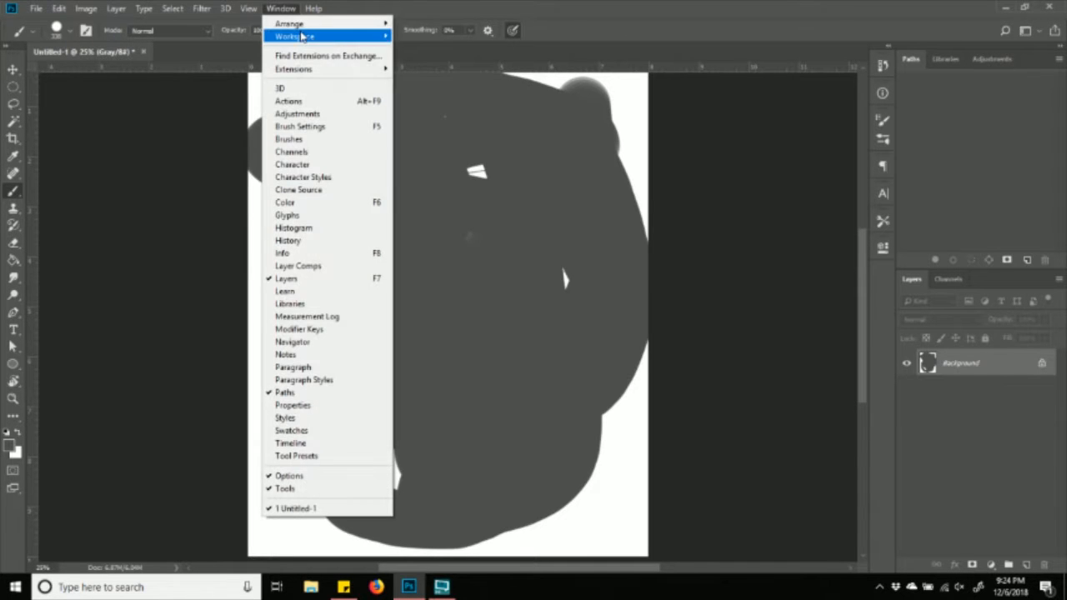
mouse_move(344, 38)
click(429, 139)
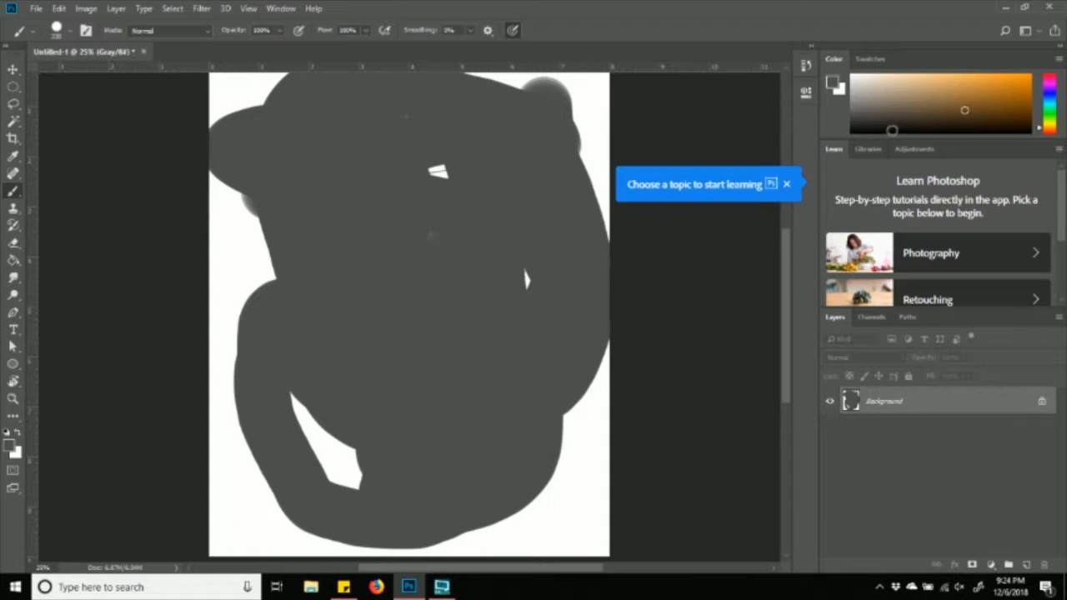
click(790, 187)
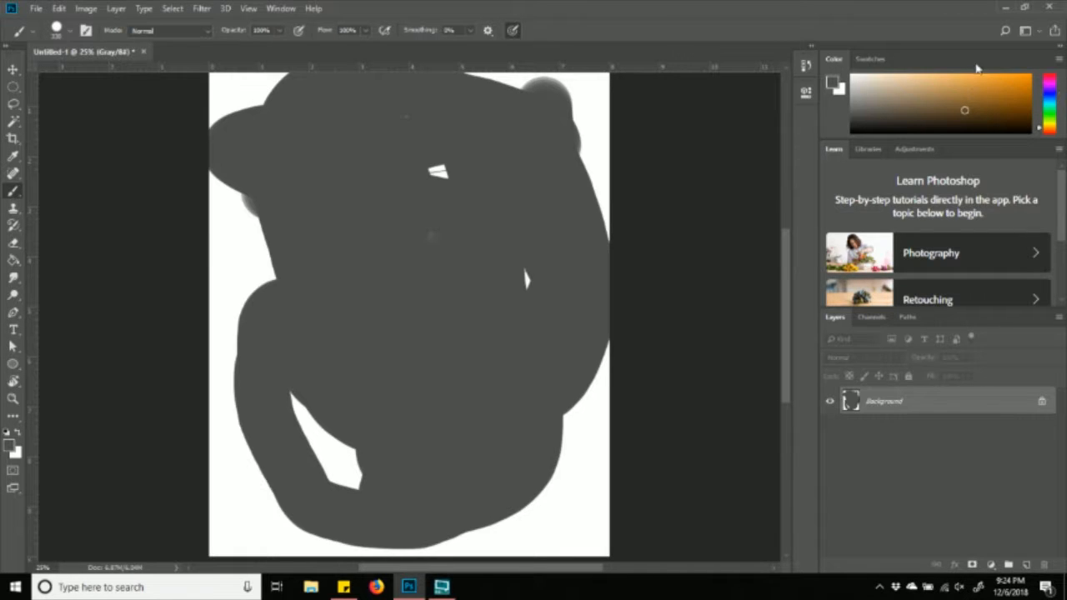
- Collapse and expand the panel docks, leaving Color, Learn, Layers, History and Properties expanded
click(1060, 48)
click(989, 47)
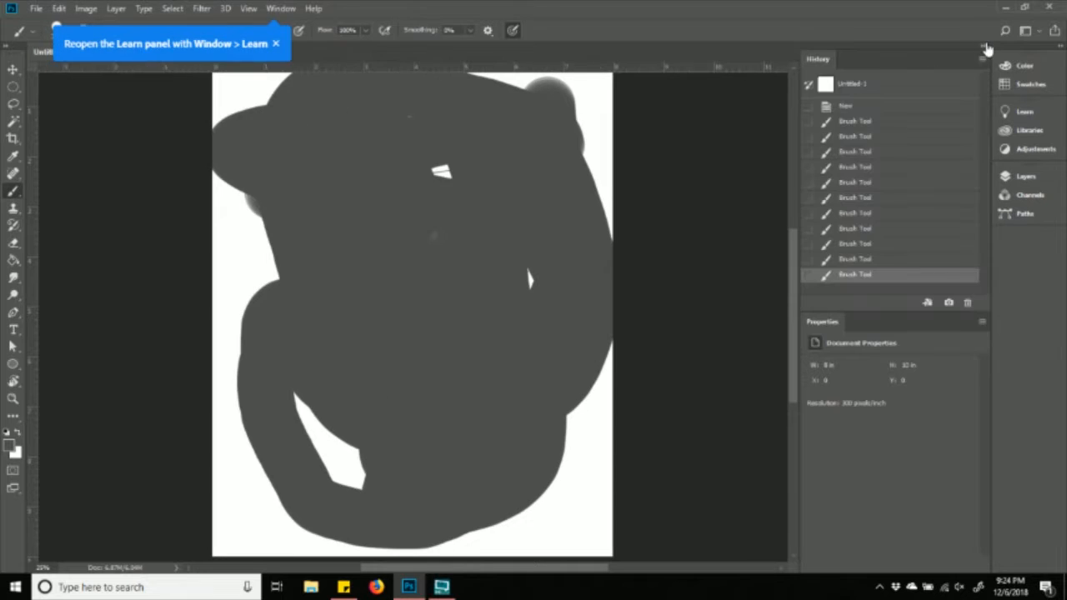
click(1057, 53)
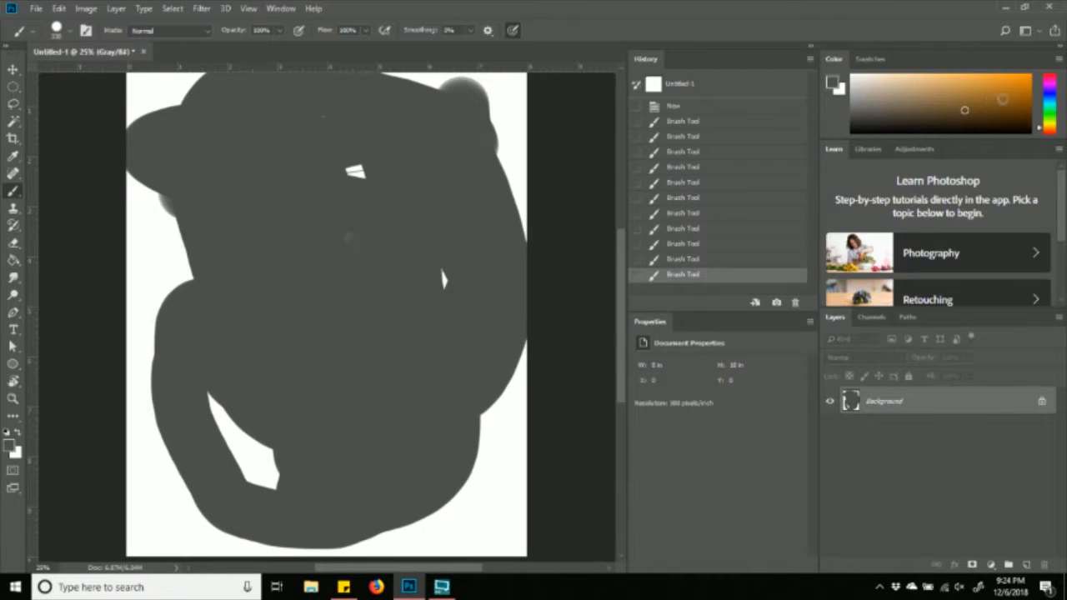
click(808, 50)
click(808, 50)
click(808, 50)
click(1057, 52)
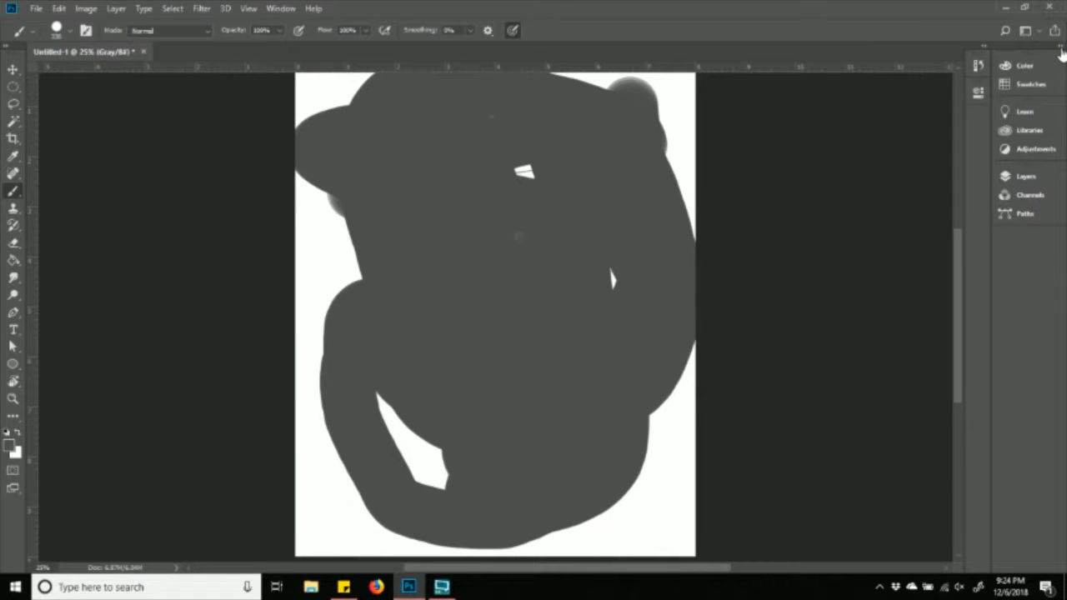
click(1063, 52)
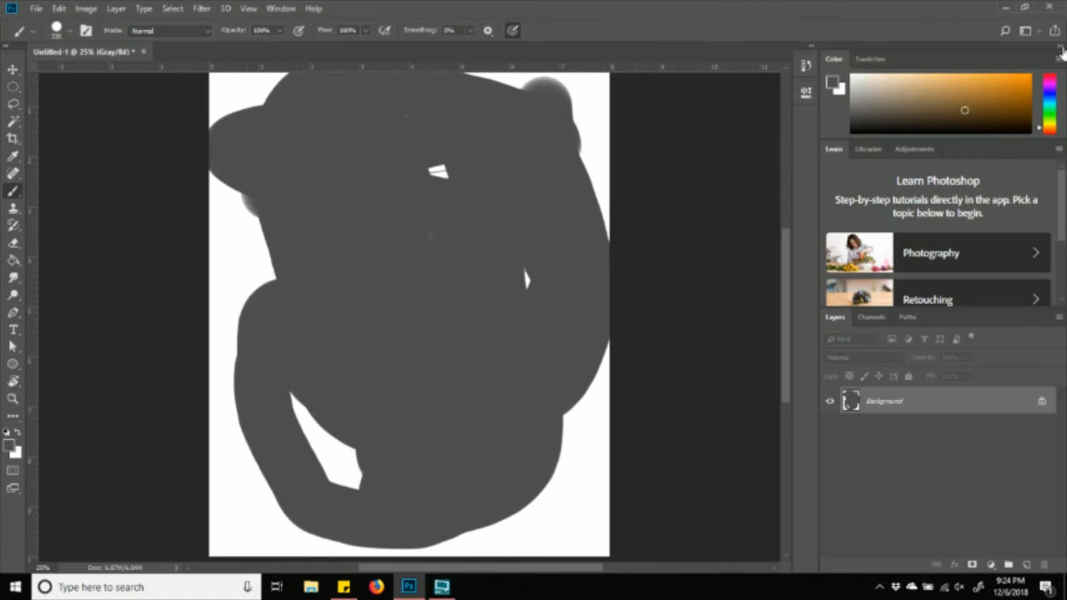
click(810, 48)
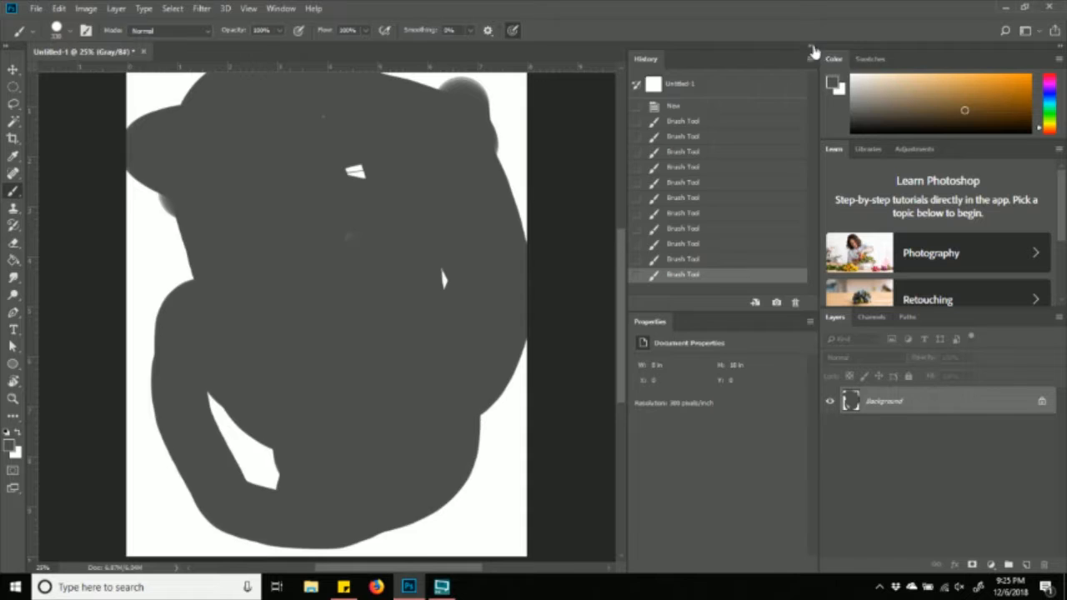
click(809, 47)
click(1057, 50)
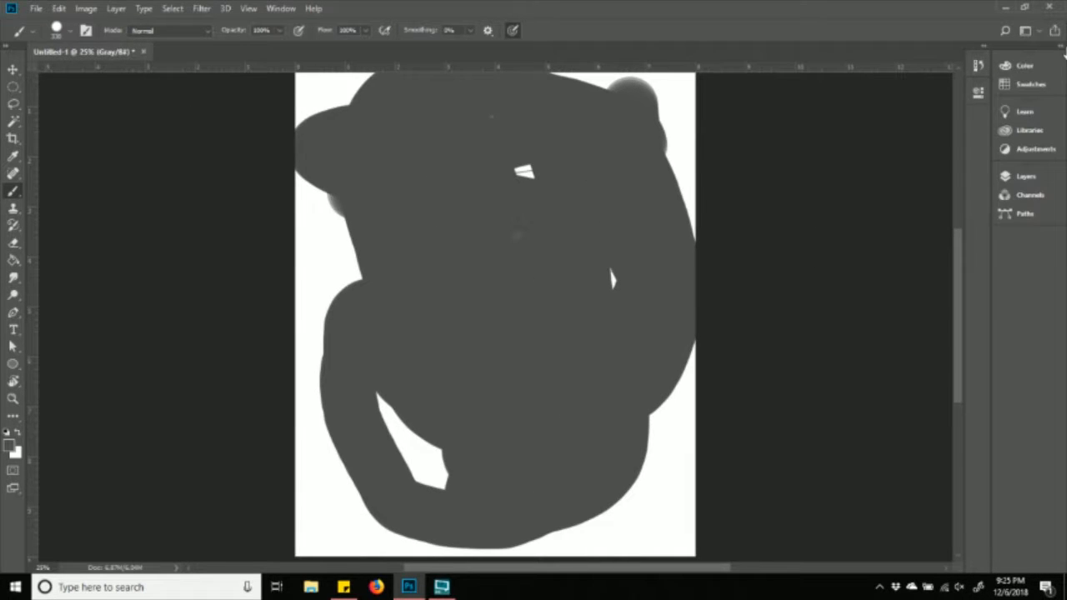
click(983, 50)
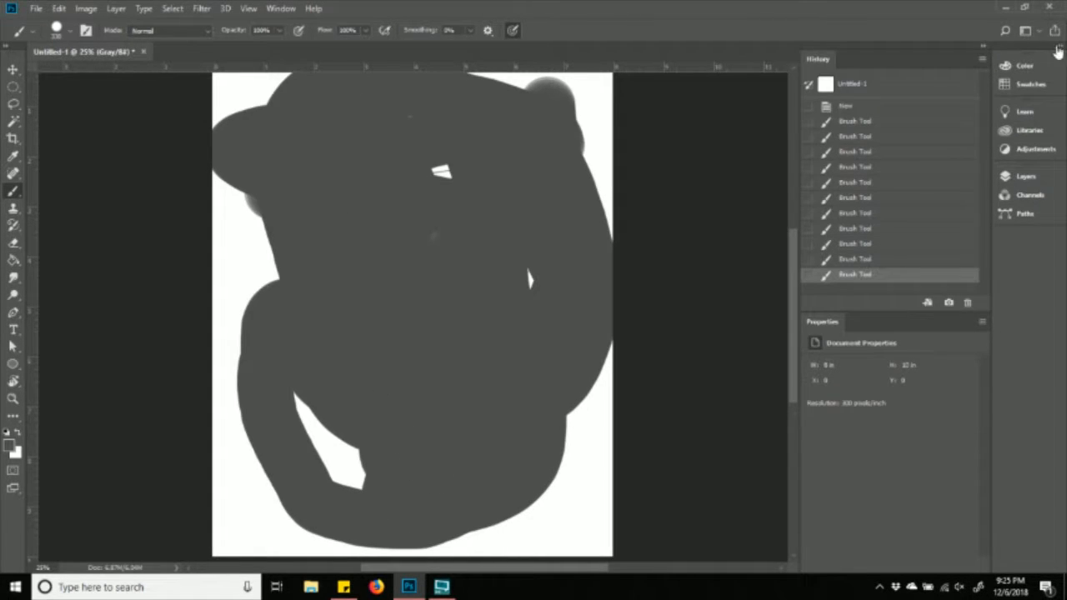
click(1057, 50)
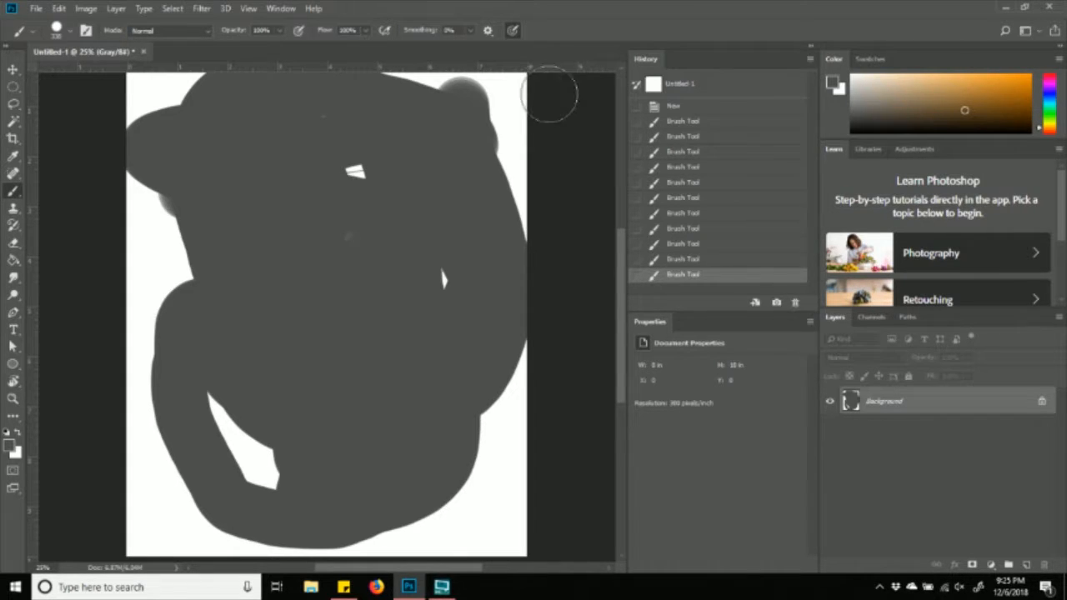
click(279, 10)
mouse_move(370, 39)
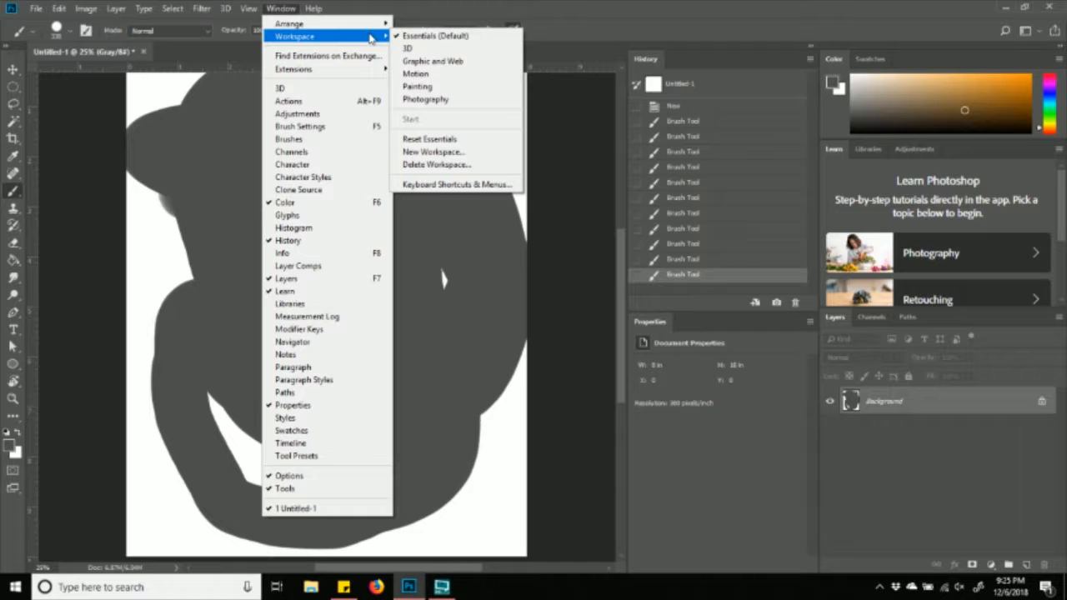
- Reset to Essentials and pick a saturated pink painting colour in the Color panel
click(461, 140)
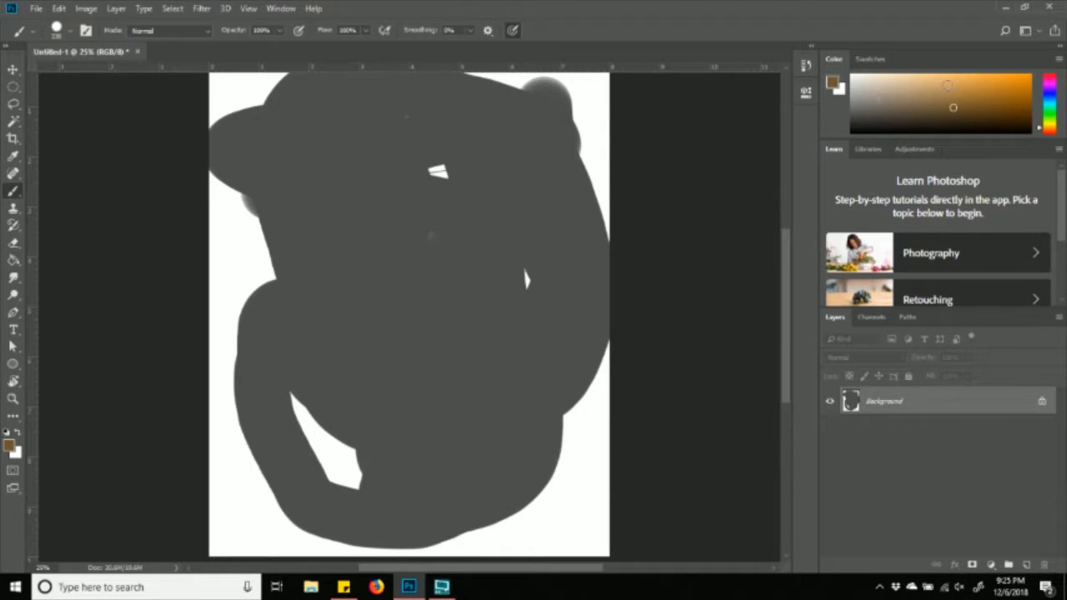
drag(954, 107, 1015, 81)
drag(1016, 82, 1010, 86)
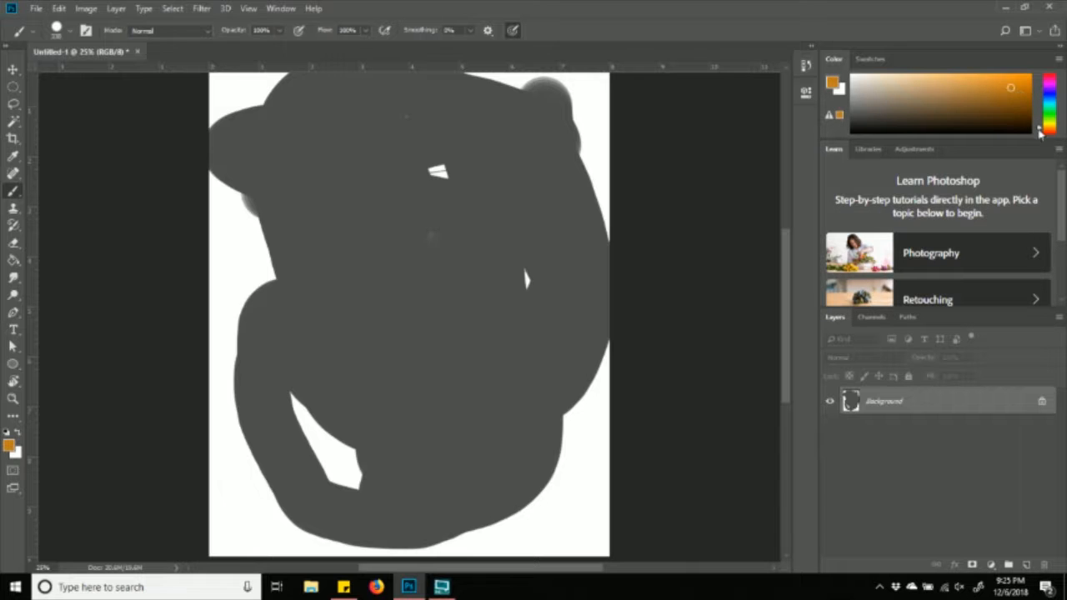
mouse_move(1059, 136)
mouse_down()
mouse_move(1052, 80)
mouse_move(1052, 121)
mouse_move(1049, 84)
mouse_move(1005, 82)
mouse_move(958, 52)
mouse_move(976, 51)
mouse_up()
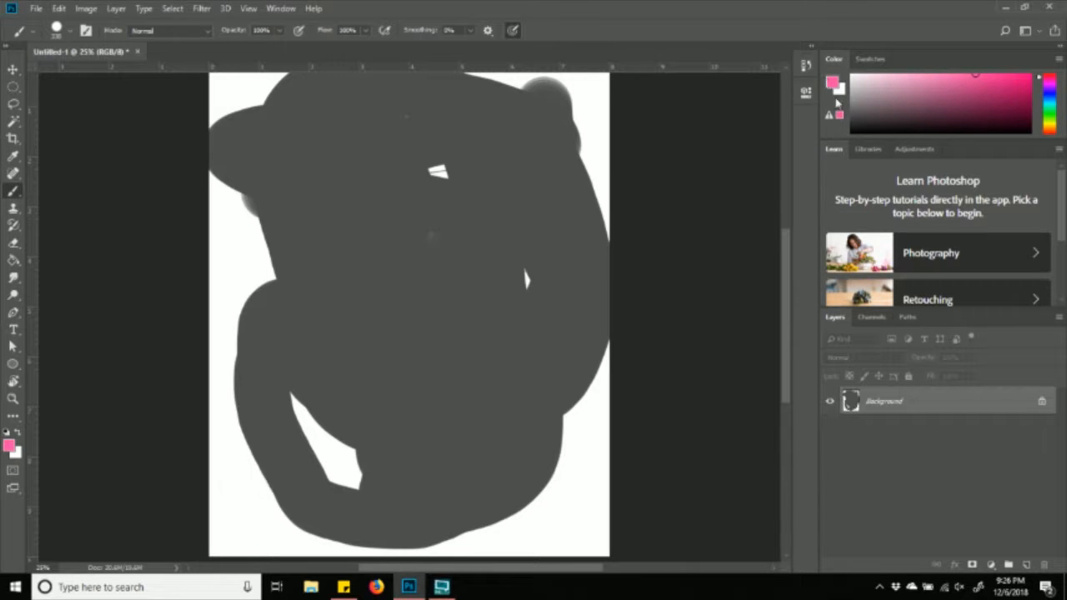
mouse_move(1002, 99)
mouse_down()
mouse_move(1024, 71)
mouse_move(982, 101)
mouse_move(1009, 59)
mouse_move(1009, 91)
mouse_move(955, 75)
mouse_up()
- Paint a pink diagonal band and stamp three pink dots over the grey shape
mouse_move(631, 82)
mouse_down()
mouse_move(401, 185)
mouse_move(250, 271)
mouse_move(213, 305)
mouse_up()
click(325, 315)
click(446, 300)
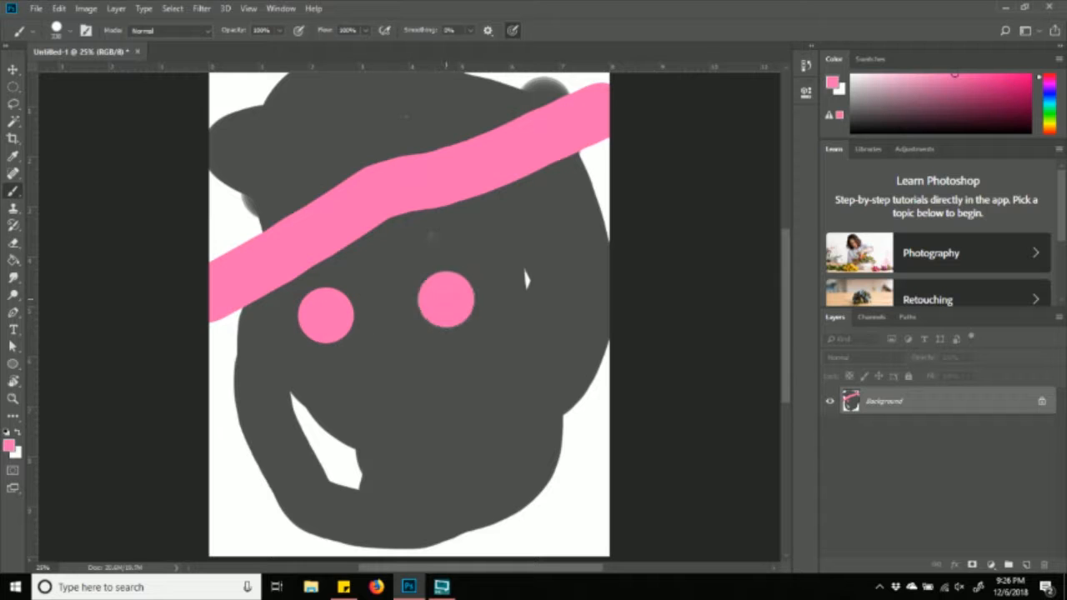
click(386, 365)
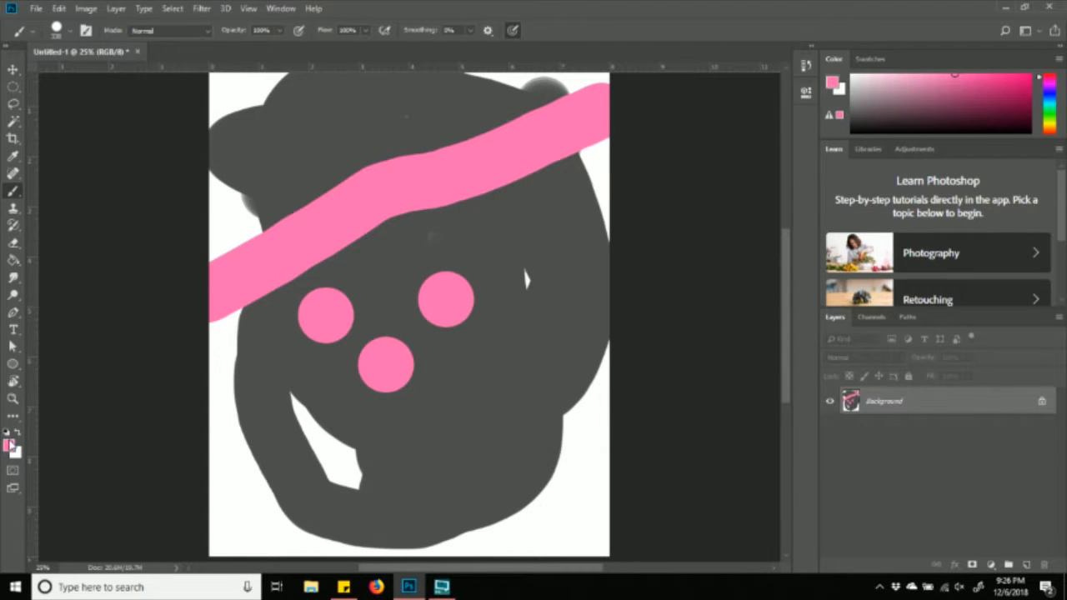
- Try a purple foreground colour, then cancel to keep pink
click(9, 445)
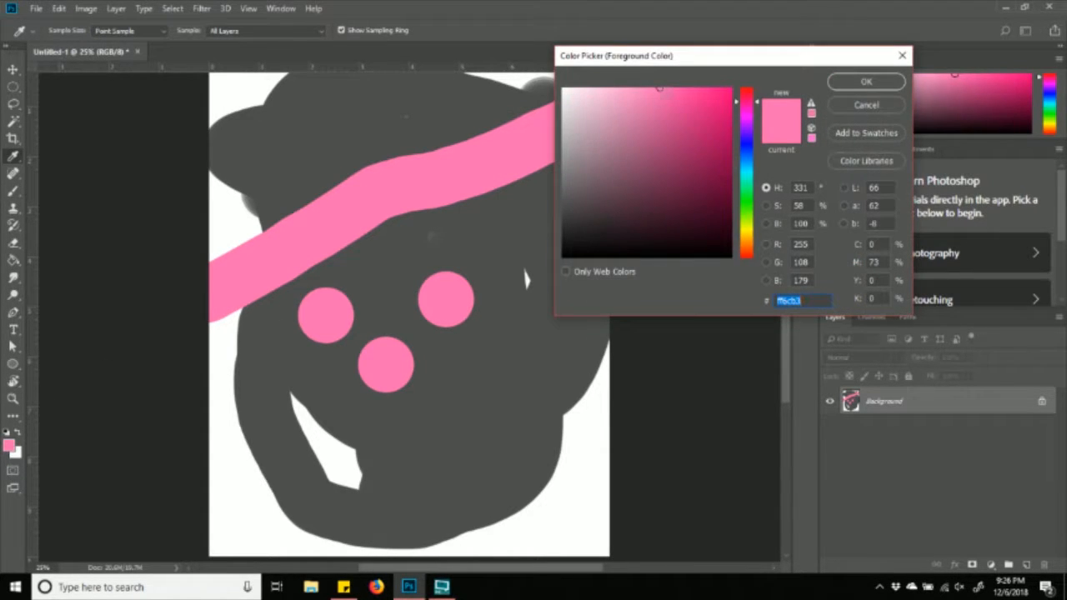
drag(679, 67, 669, 38)
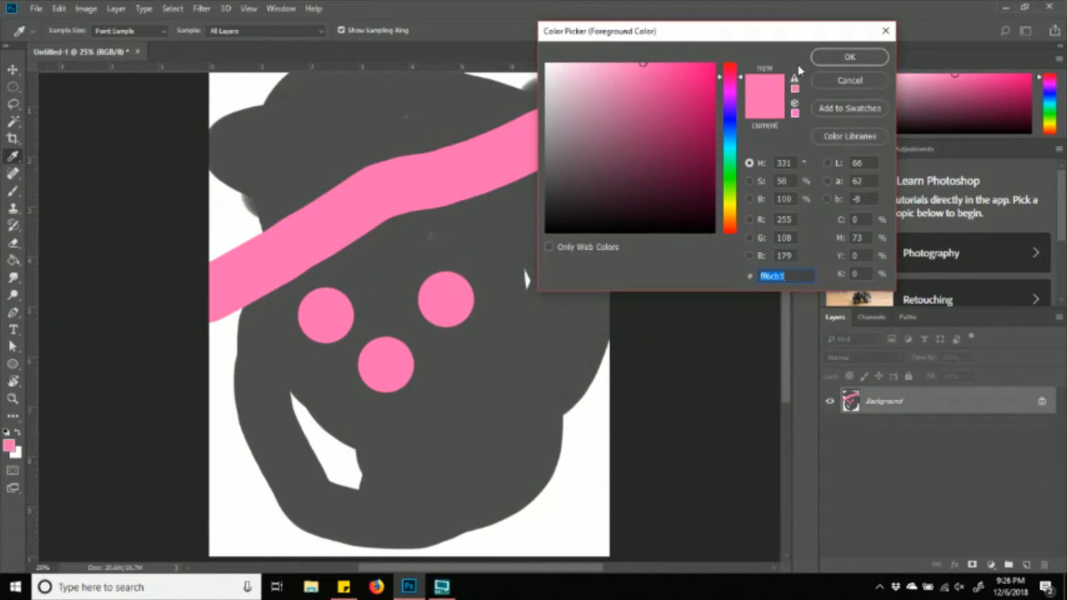
drag(744, 81, 752, 125)
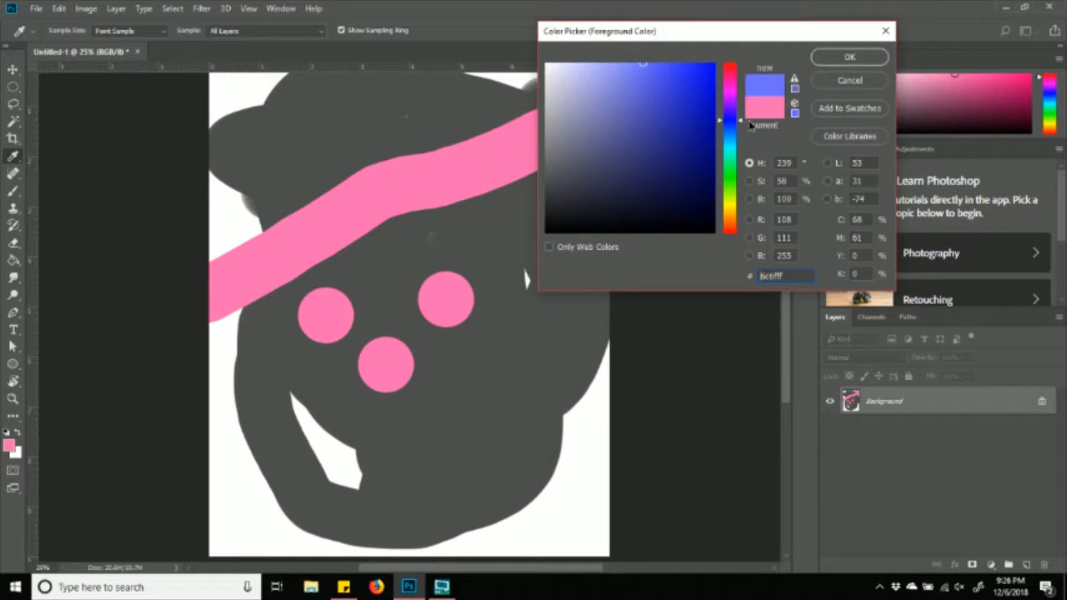
click(849, 80)
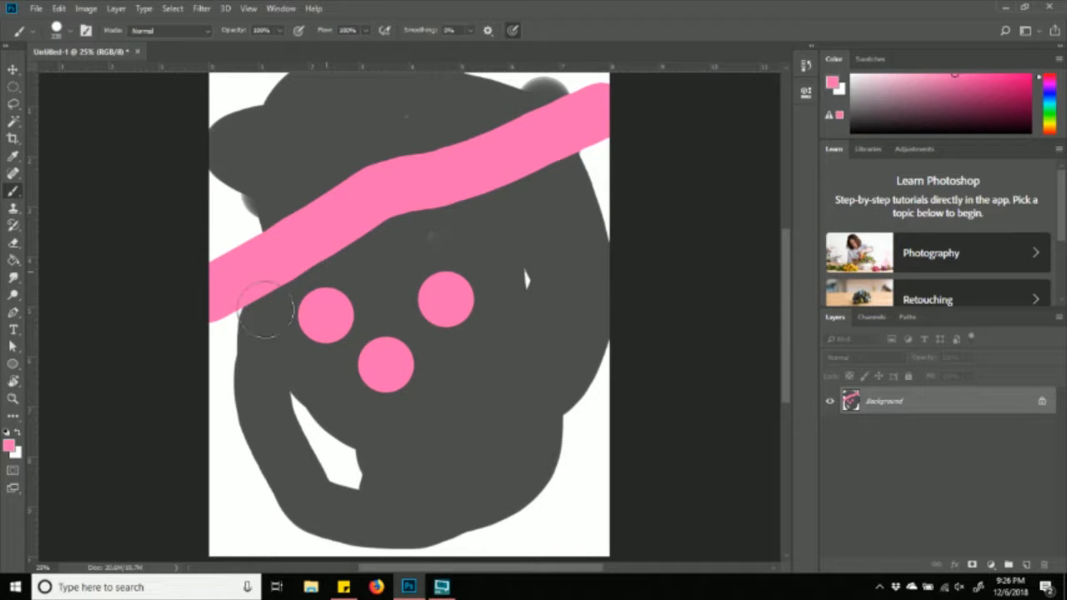
- Set the foreground colour to vivid blue #4123fc in the Color Picker
click(10, 448)
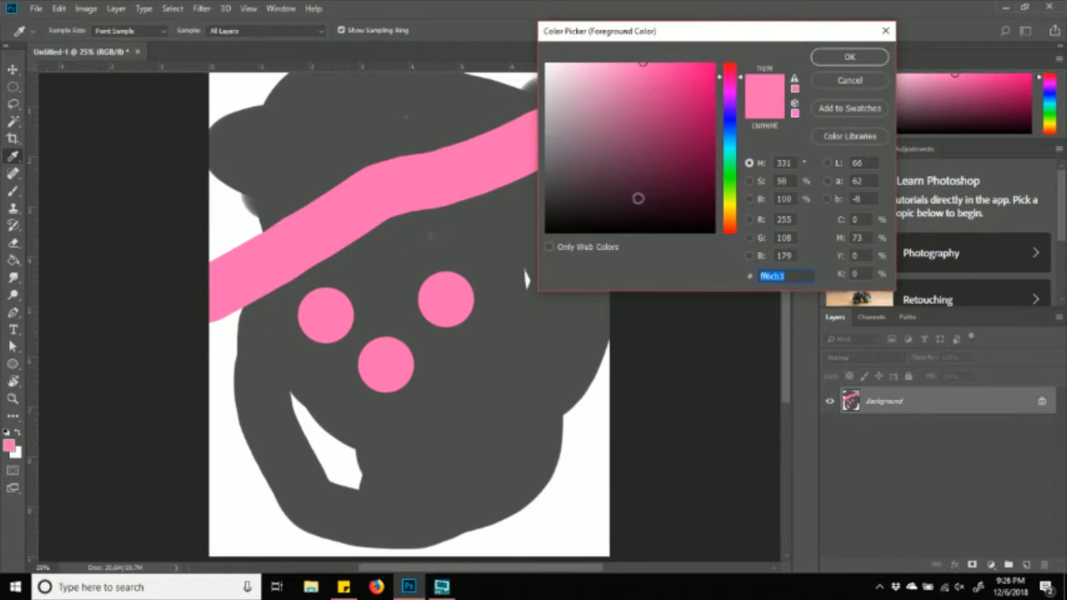
click(732, 118)
click(637, 100)
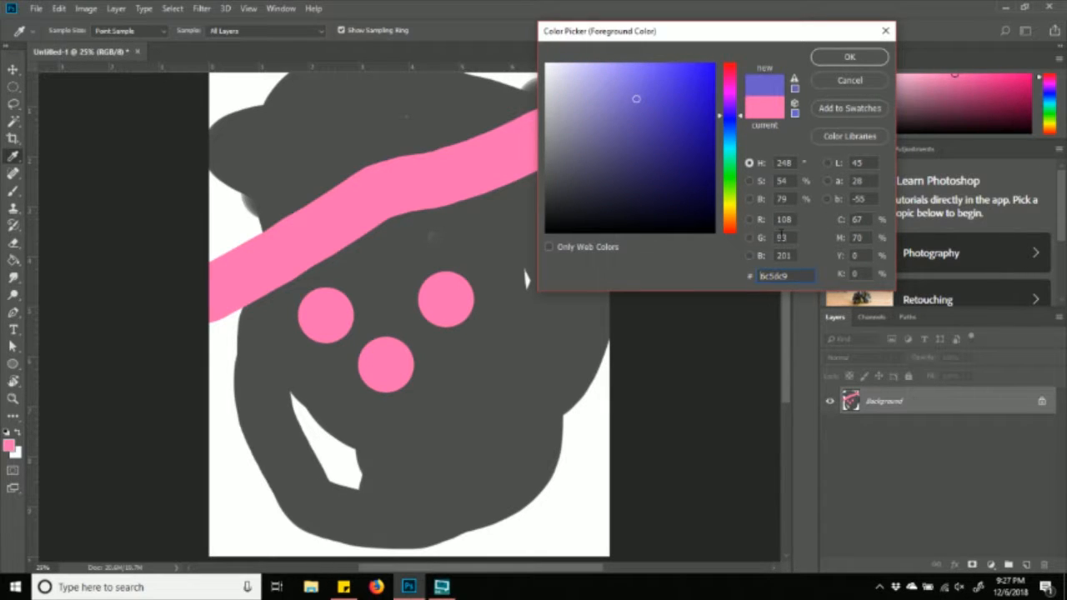
mouse_move(698, 84)
mouse_down()
mouse_move(726, 60)
mouse_move(629, 97)
mouse_move(692, 64)
mouse_up()
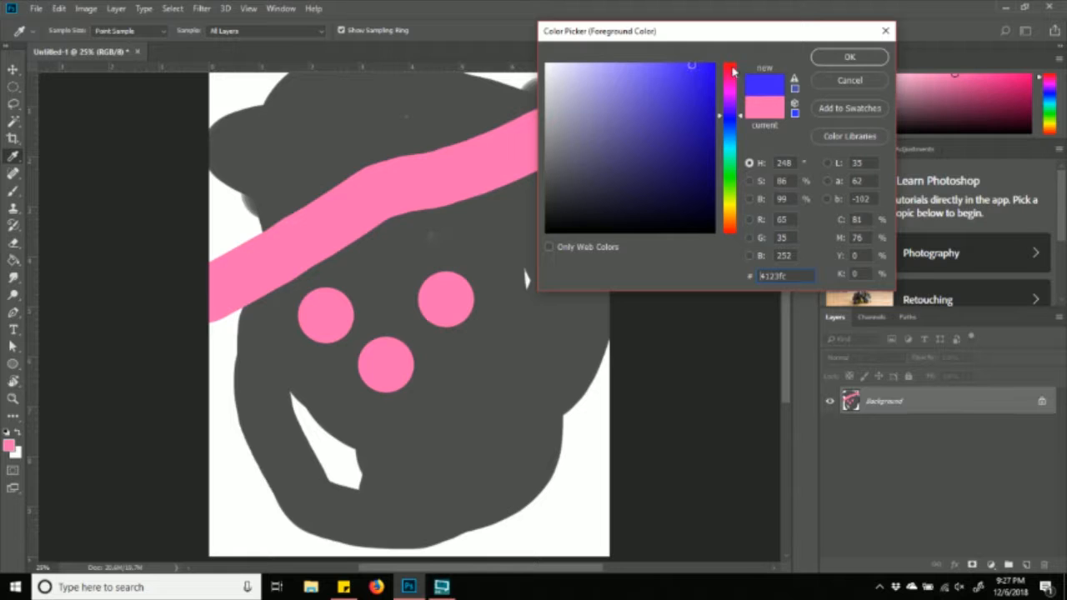
click(838, 58)
- With the brush, paint a blue blob near the face top and a stroke across the pink band
key(b)
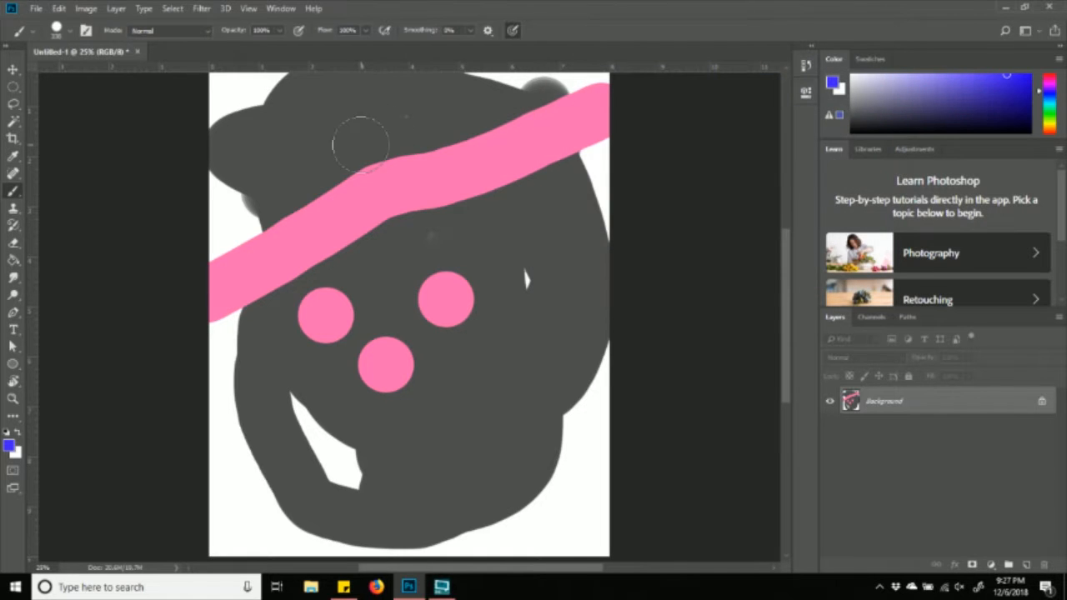
mouse_move(326, 124)
mouse_down()
mouse_move(383, 171)
mouse_move(422, 178)
mouse_move(455, 161)
mouse_move(437, 125)
mouse_move(370, 113)
mouse_move(355, 151)
mouse_move(416, 144)
mouse_move(346, 124)
mouse_move(333, 136)
mouse_move(363, 108)
mouse_move(400, 150)
mouse_up()
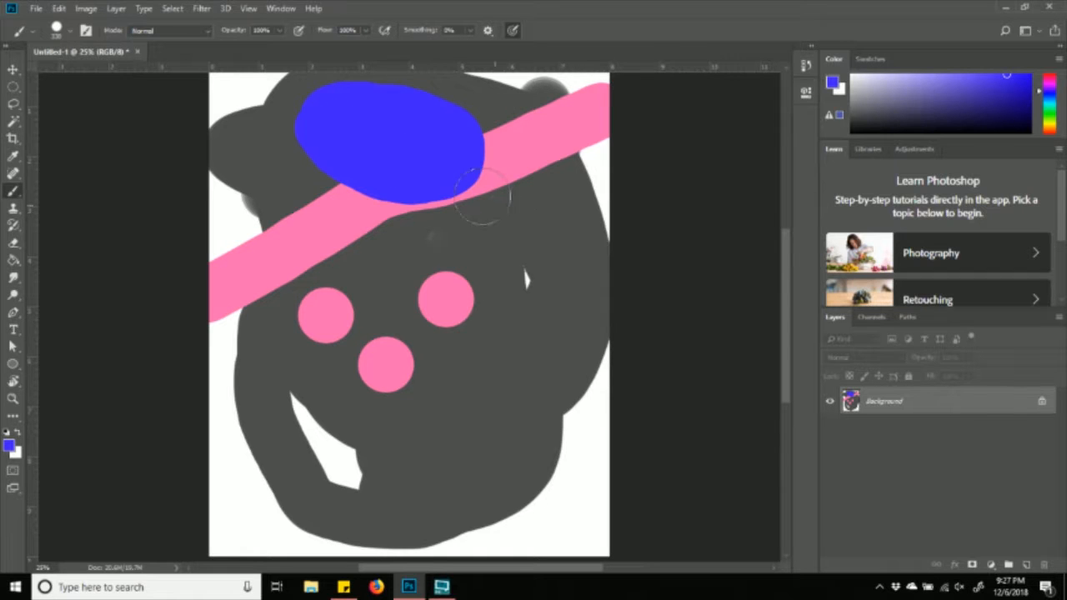
mouse_move(493, 191)
mouse_down()
mouse_move(441, 144)
mouse_move(531, 269)
mouse_move(499, 296)
mouse_move(468, 184)
mouse_move(406, 163)
mouse_move(377, 170)
mouse_move(416, 226)
mouse_move(371, 221)
mouse_up()
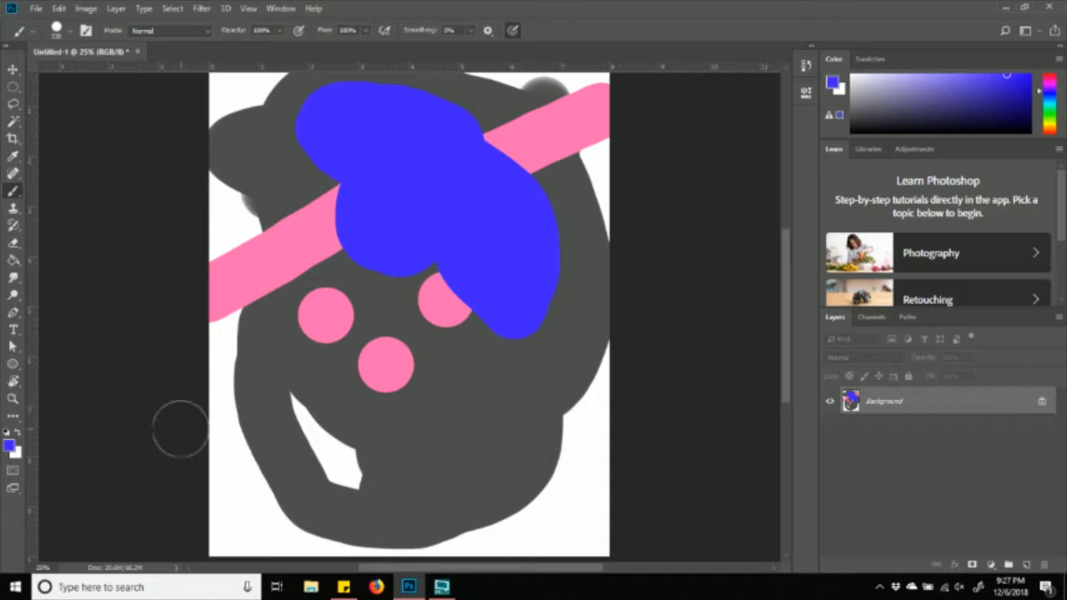
- Toggle the colours back to blue and paint a dot and a stroke below the mouth
click(18, 435)
click(19, 435)
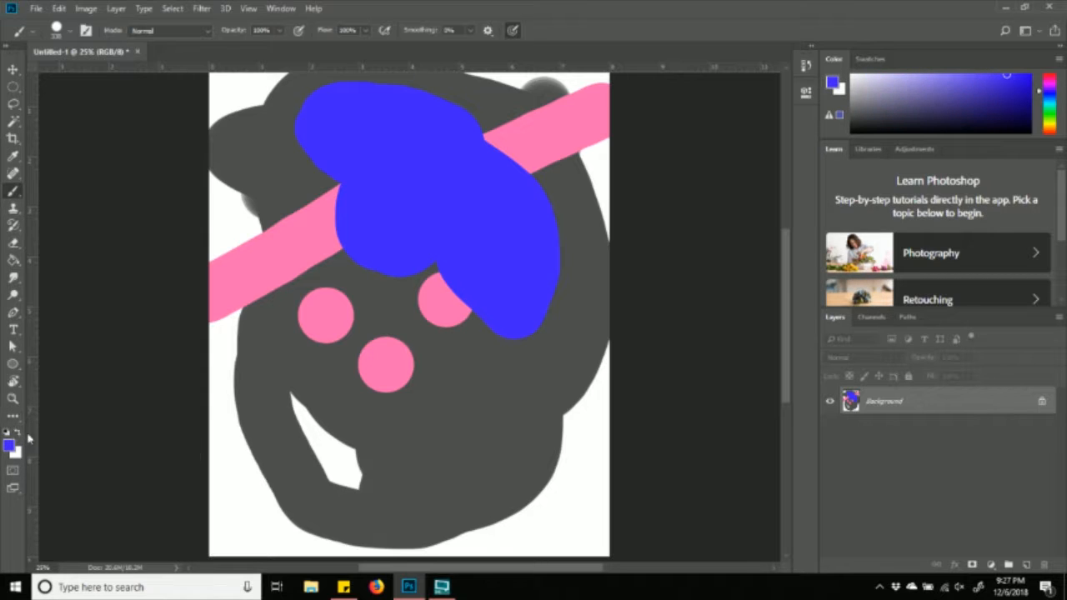
click(18, 434)
click(18, 435)
click(18, 434)
click(19, 435)
click(18, 435)
click(18, 434)
click(18, 435)
click(18, 434)
click(302, 453)
shift+click(400, 452)
- Paint a white dot and a white stroke across the mouth, then swap the colours back
click(18, 435)
click(271, 394)
shift+click(440, 396)
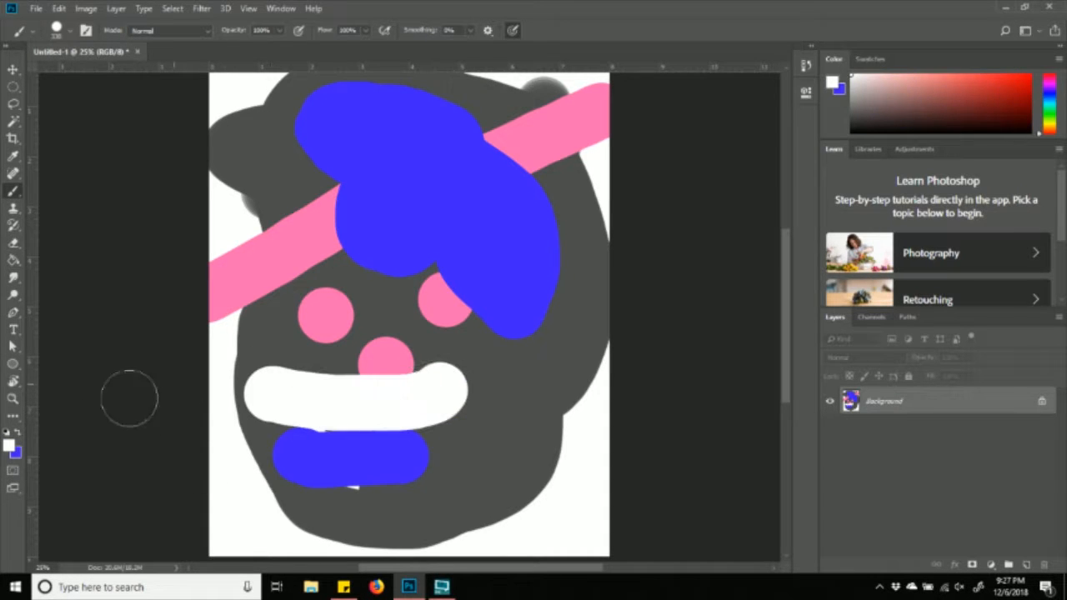
click(19, 435)
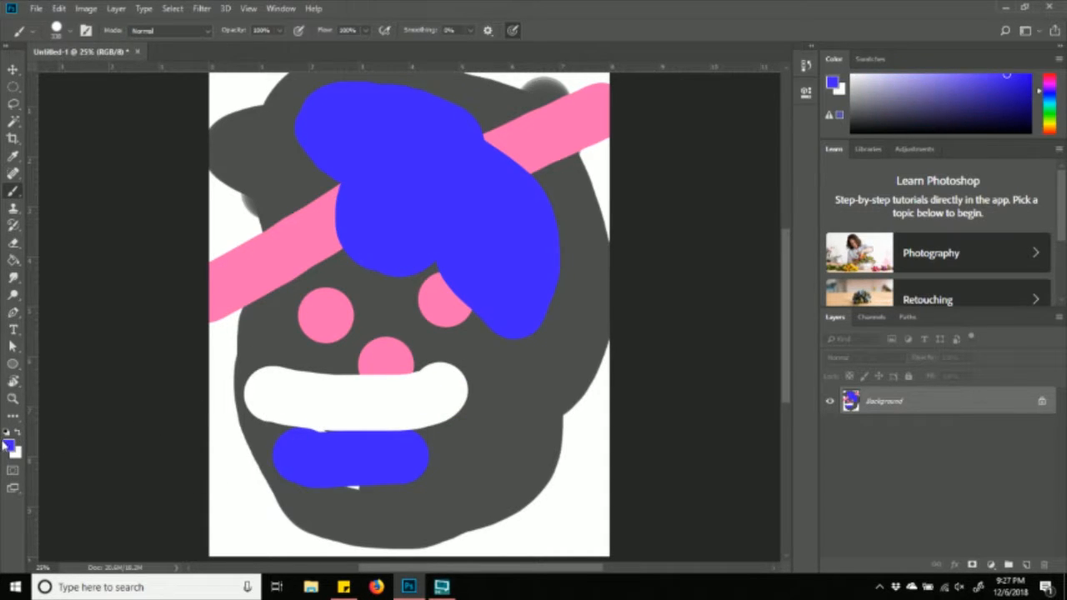
click(18, 435)
- Pick a deep red and paint a red triangle, then two horizontal blue strokes across the face
click(10, 444)
click(713, 94)
click(847, 60)
mouse_move(439, 228)
mouse_down()
mouse_move(379, 377)
mouse_move(327, 166)
mouse_move(409, 258)
mouse_up()
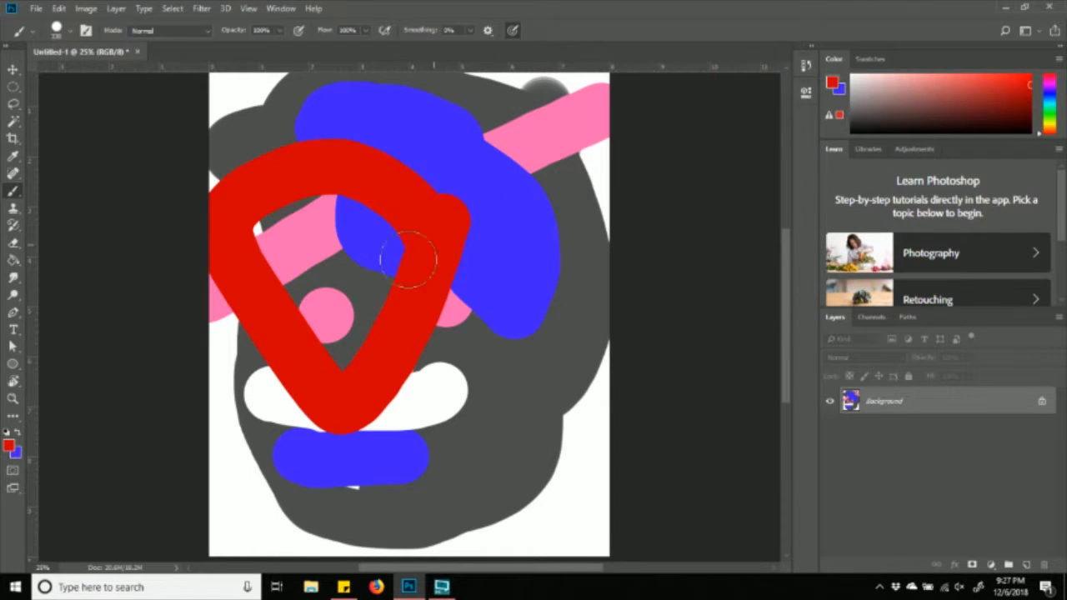
click(17, 435)
drag(281, 336, 495, 369)
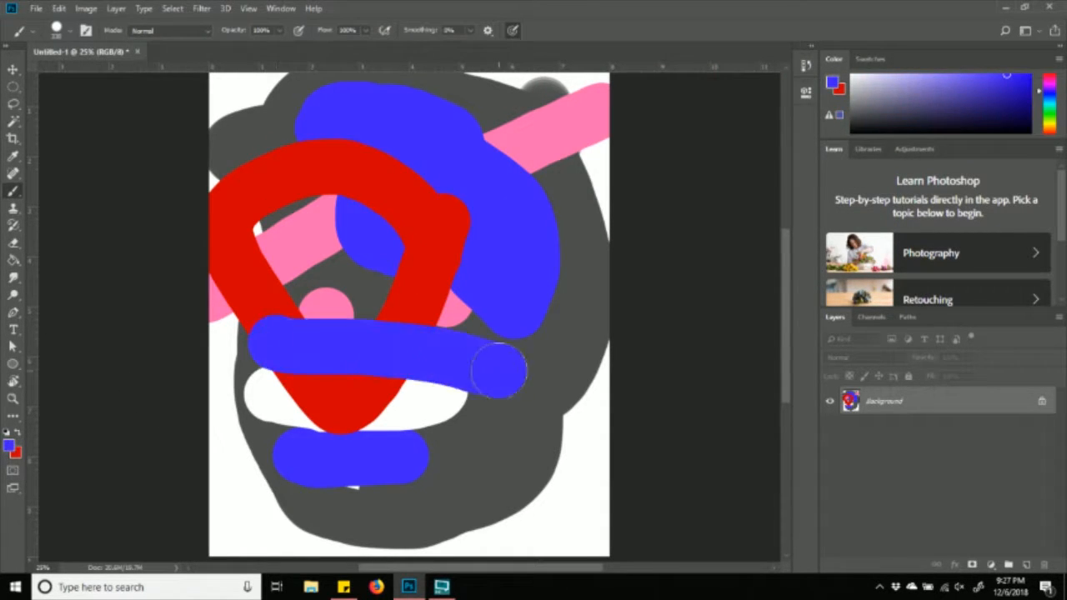
drag(467, 222, 292, 263)
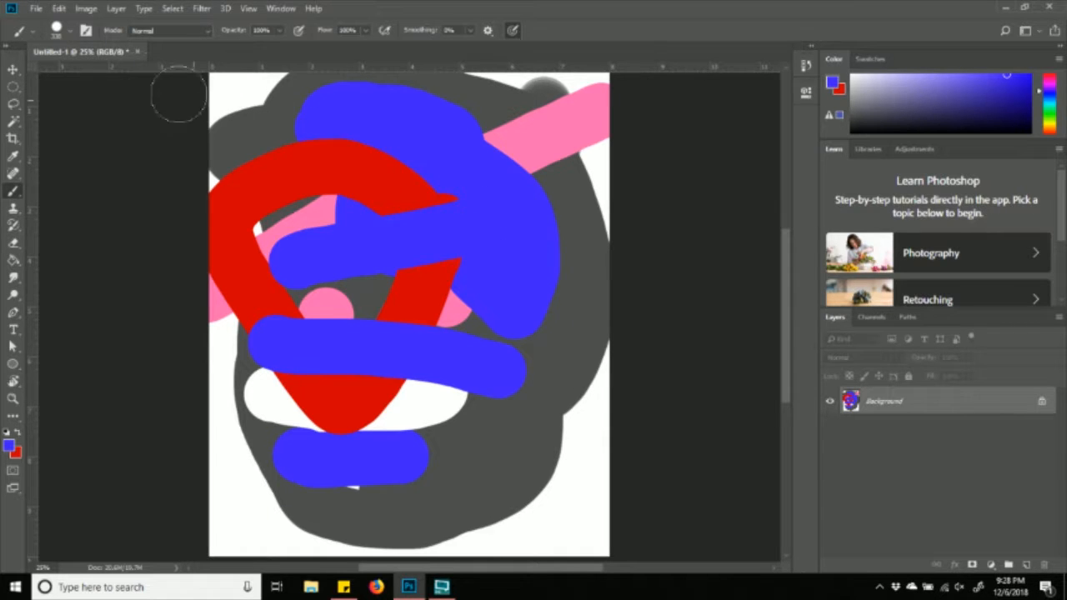
- Make the brush a huge soft tip with 0% hardness and choose yellow as the painting colour
click(71, 34)
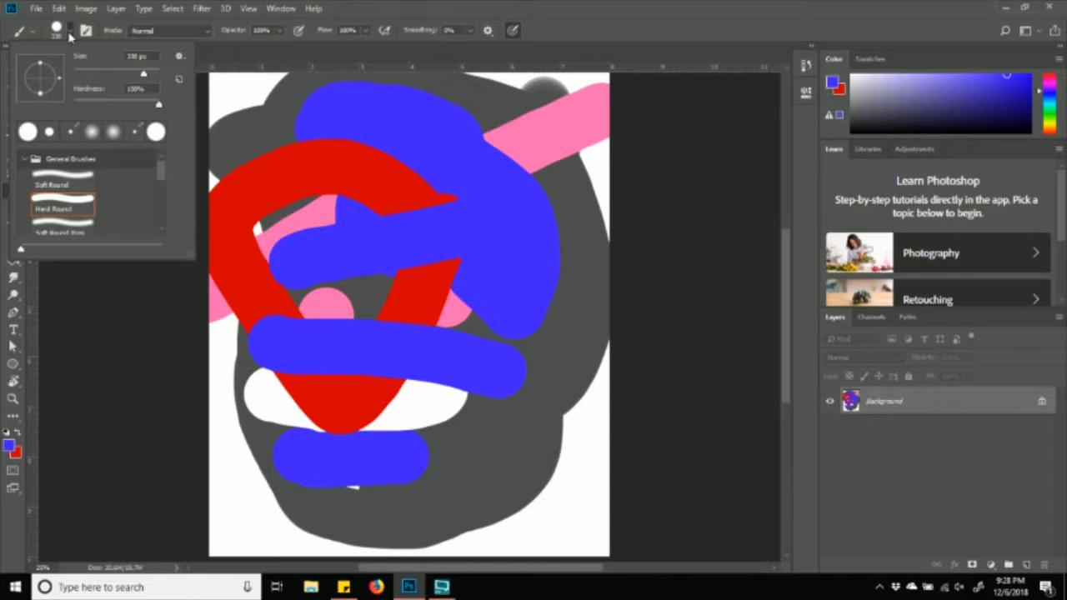
mouse_move(144, 77)
mouse_down()
mouse_move(117, 74)
mouse_move(157, 77)
mouse_move(88, 74)
mouse_move(109, 74)
mouse_move(99, 73)
mouse_up()
drag(159, 106, 74, 105)
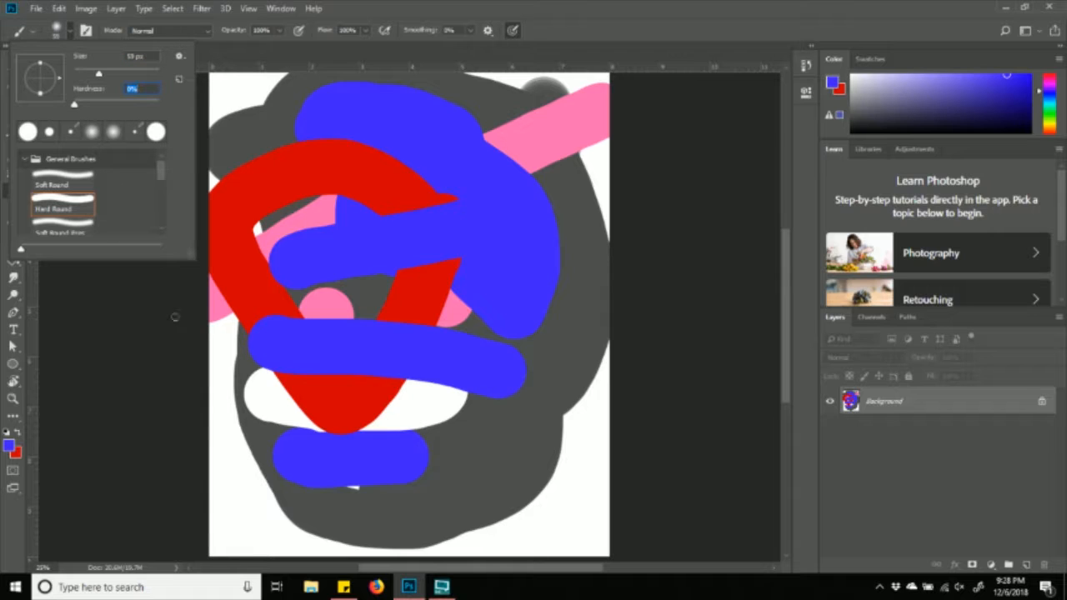
click(138, 72)
click(1050, 125)
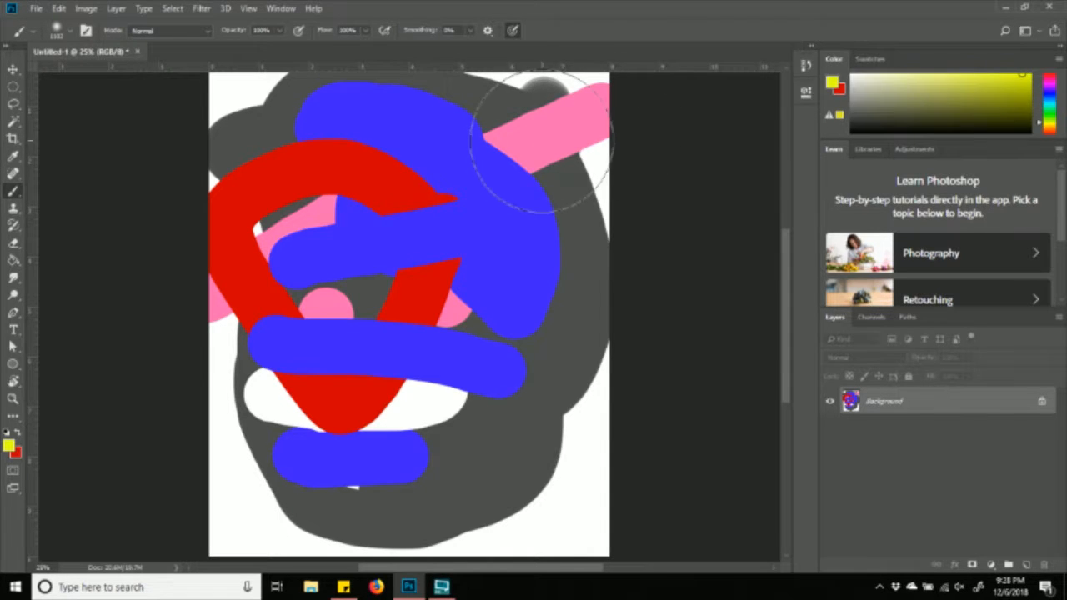
- Paint yellow over the entire canvas
click(499, 175)
mouse_move(454, 142)
mouse_down()
mouse_move(392, 142)
mouse_move(334, 178)
mouse_move(418, 248)
mouse_move(423, 353)
mouse_move(386, 476)
mouse_move(321, 489)
mouse_move(233, 276)
mouse_move(628, 348)
mouse_move(140, 185)
mouse_move(620, 257)
mouse_up()
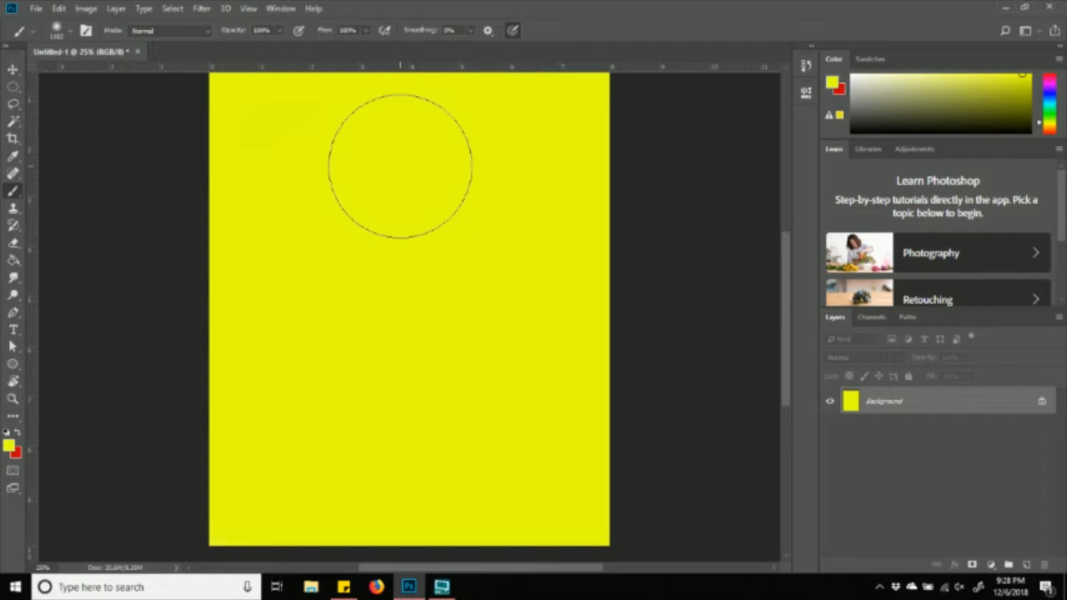
scroll(438, 190, up, 6)
scroll(439, 190, down, 2)
scroll(438, 190, up, 1)
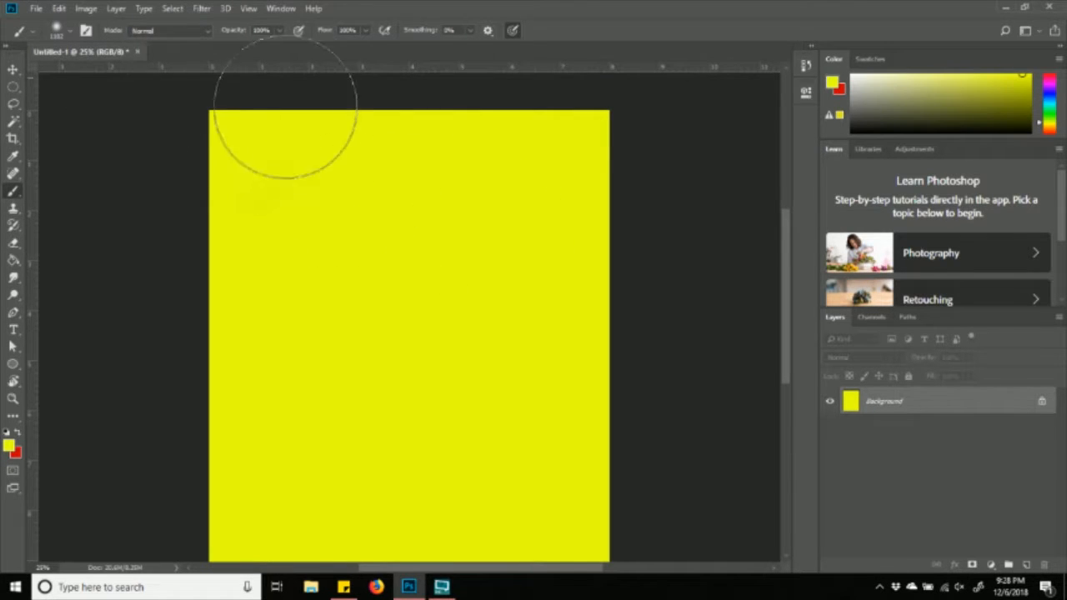
- Shrink the brush to 417 px and switch the painting colour to magenta
click(70, 32)
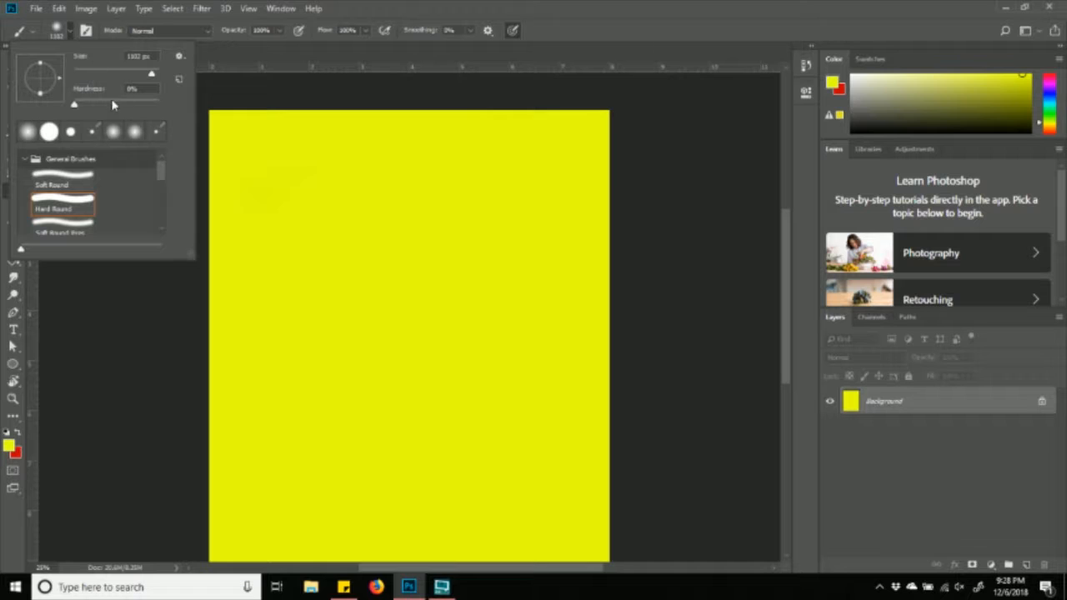
drag(153, 75, 145, 74)
click(1048, 82)
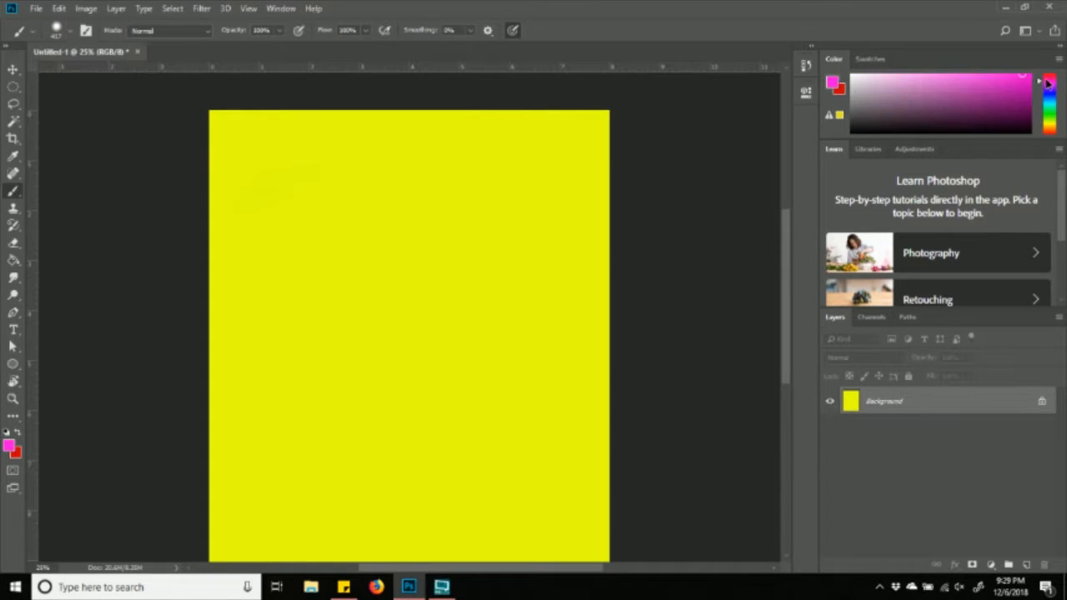
- Paint two soft magenta strokes at the top, then a thin curve with a 62 px brush
drag(529, 196, 455, 224)
drag(308, 185, 337, 315)
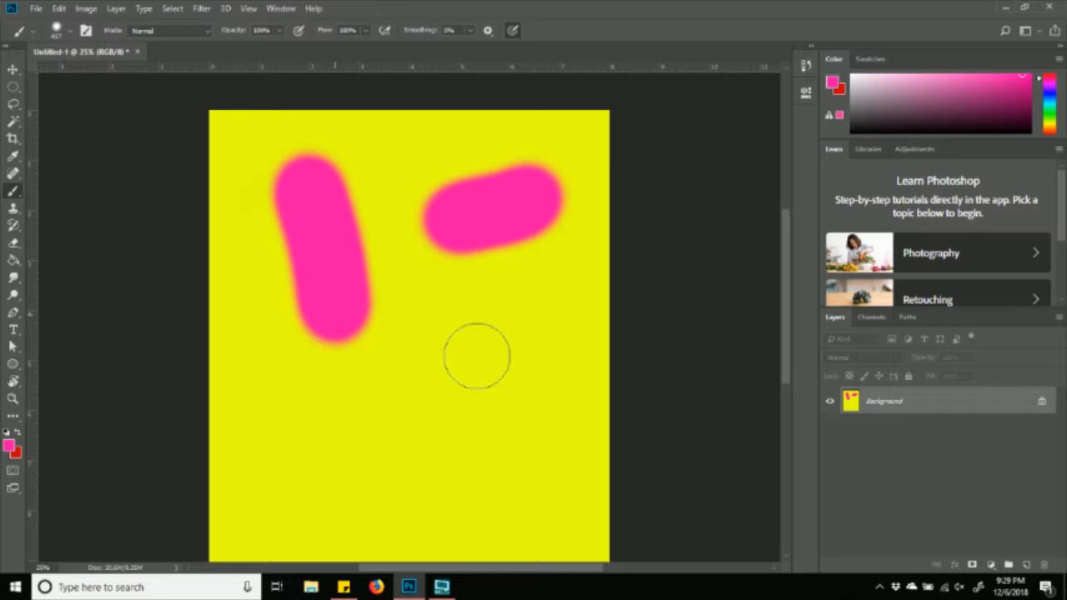
click(69, 33)
click(101, 72)
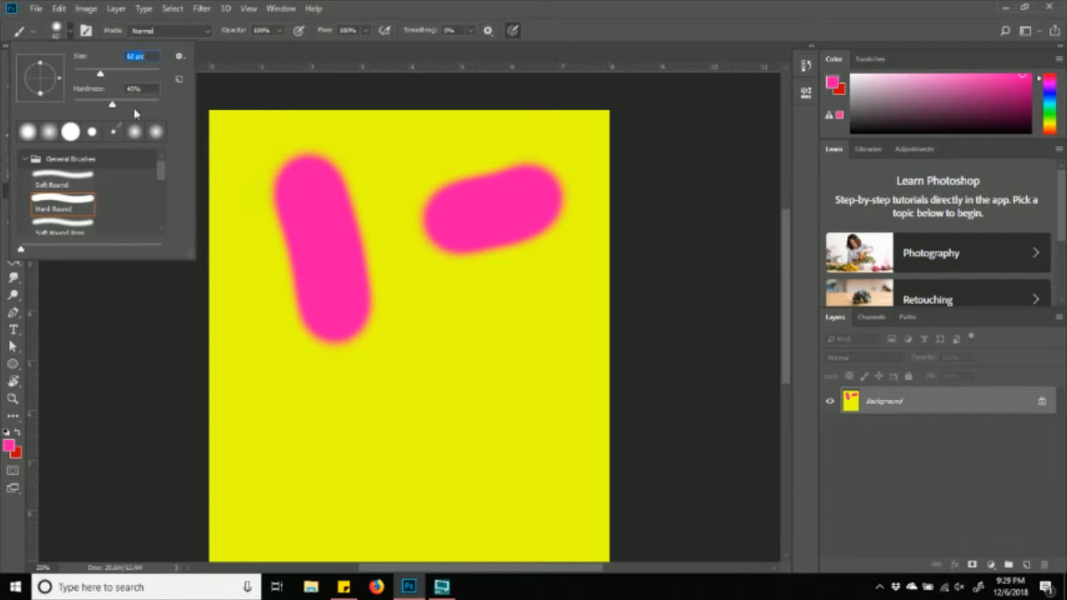
drag(404, 233, 517, 325)
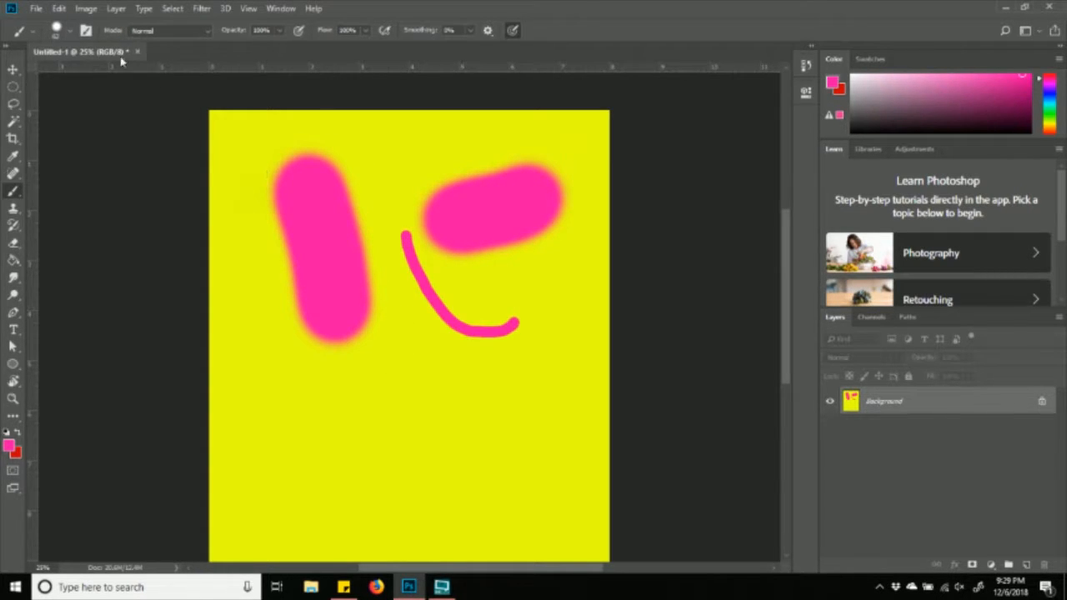
- Paint a thin magenta hook and zigzag, zoom to 50%, and add a thin line toward the upper right
click(70, 32)
mouse_move(233, 126)
mouse_down()
mouse_move(240, 157)
mouse_move(340, 142)
mouse_up()
mouse_move(356, 179)
mouse_down()
mouse_move(398, 218)
mouse_move(350, 242)
mouse_up()
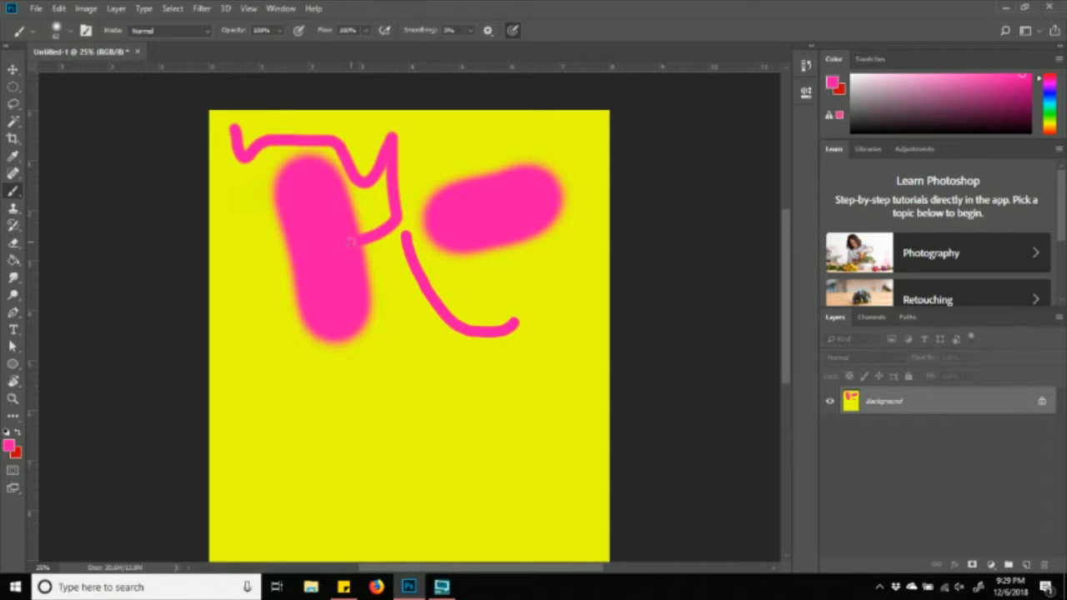
key(ctrl+plus)
key(ctrl+plus)
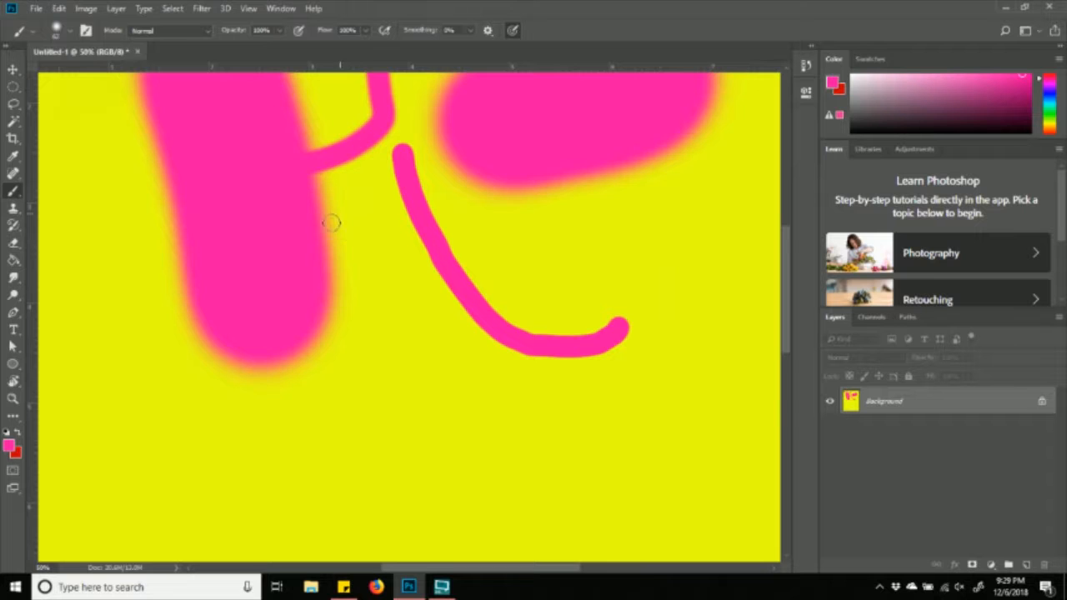
scroll(342, 250, up, 5)
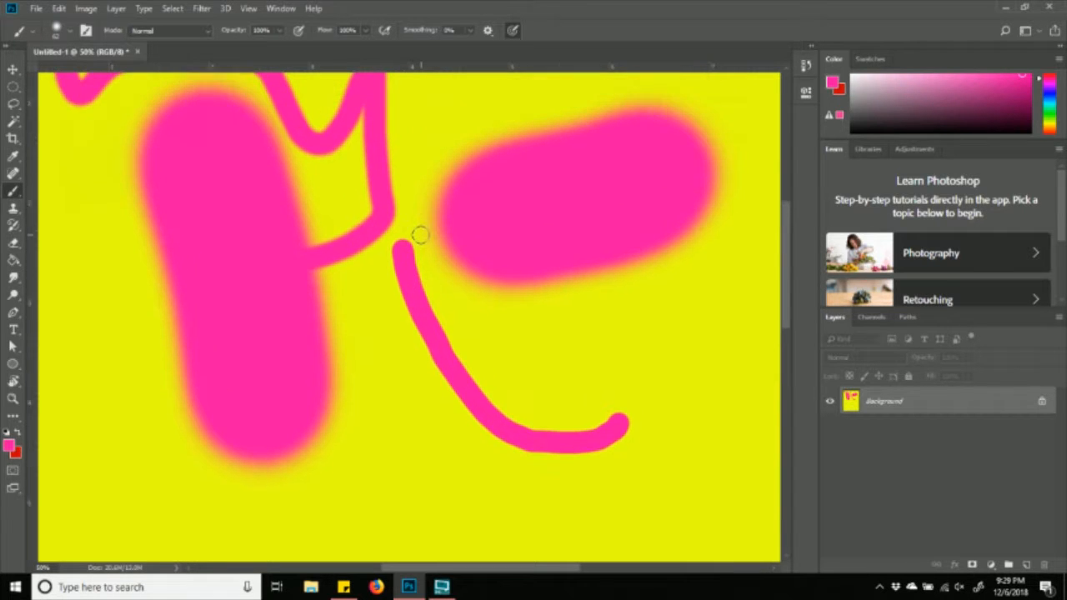
scroll(419, 235, up, 3)
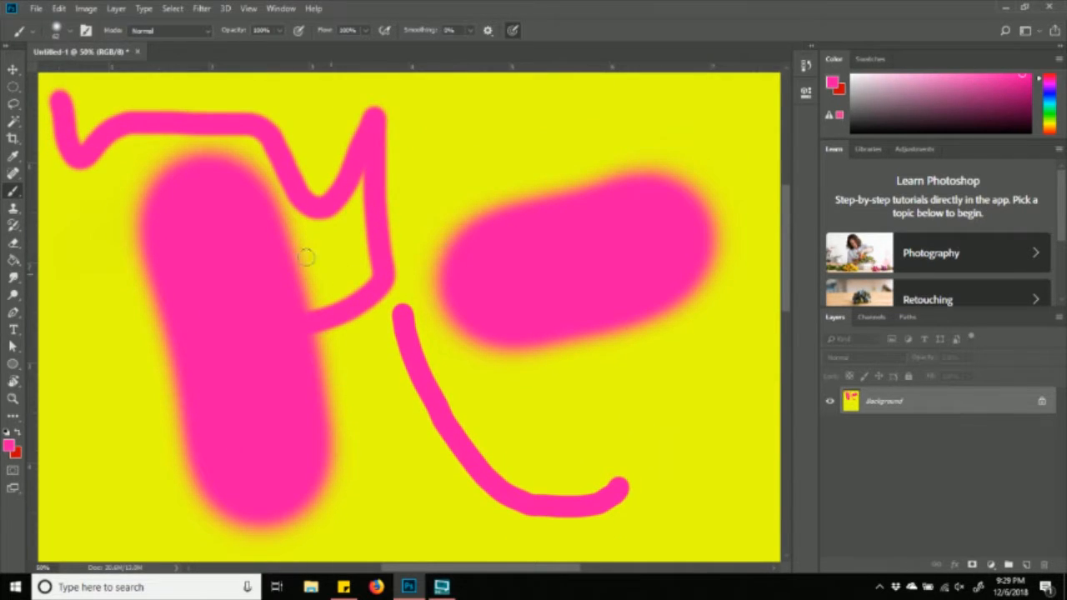
click(73, 31)
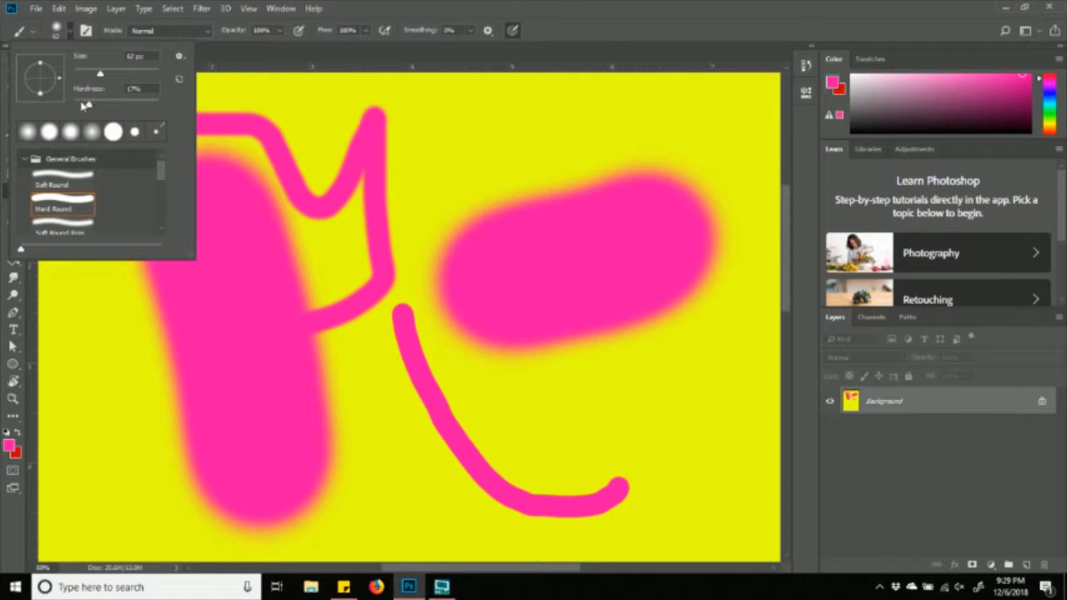
drag(402, 171, 542, 133)
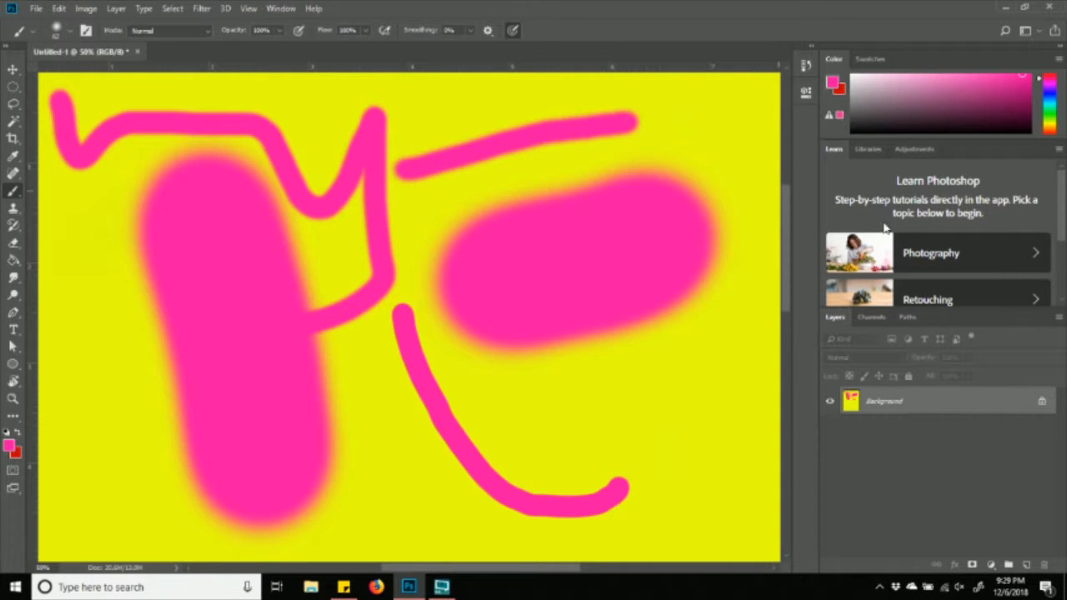
- Enlarge the brush to 187 px and dab four soft pink dots on the right side
click(70, 31)
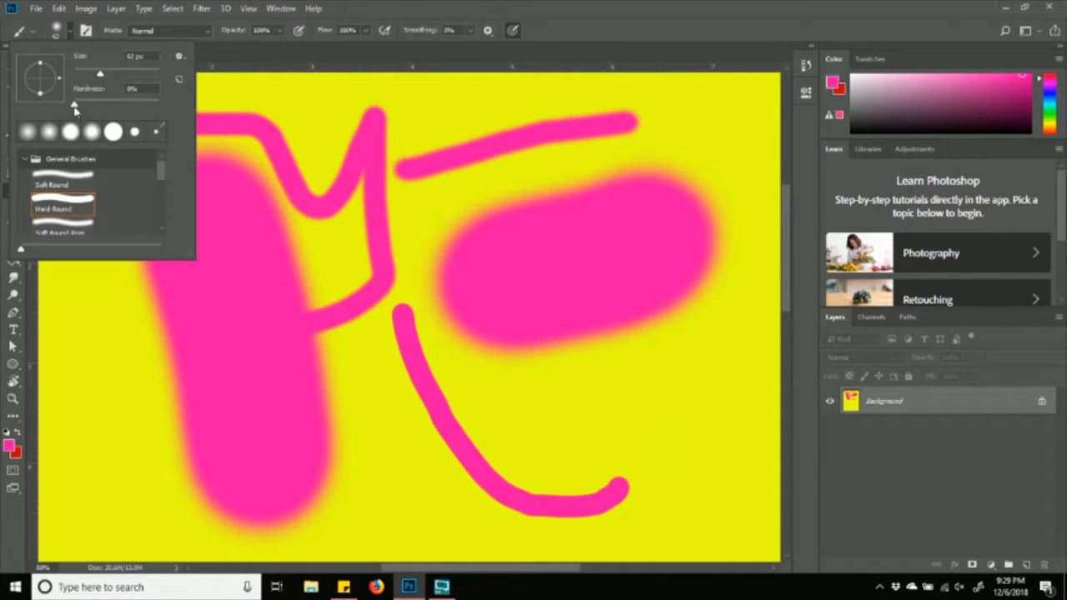
drag(101, 73, 135, 73)
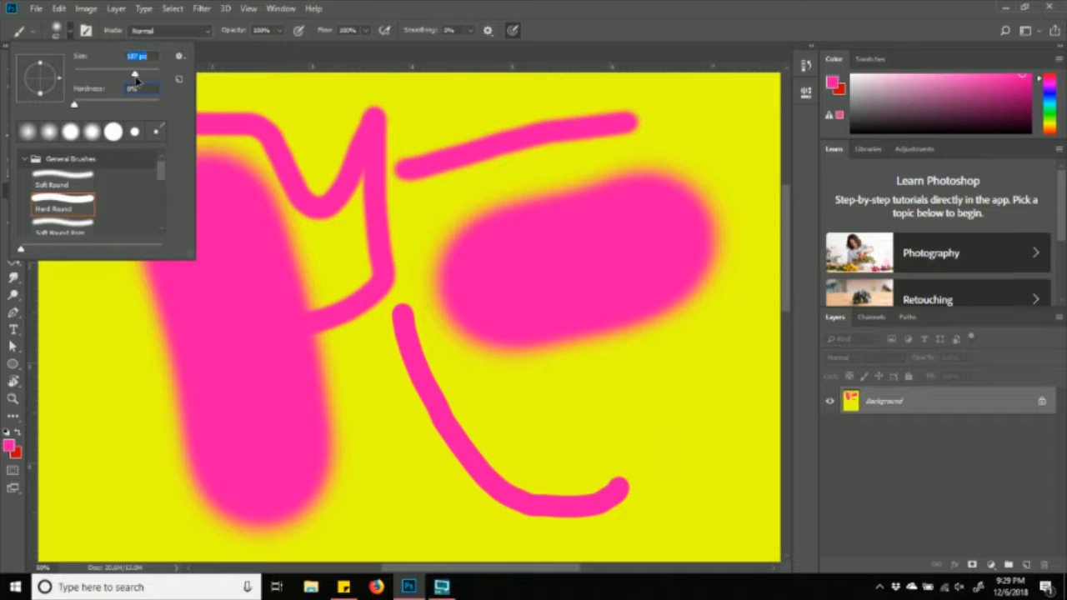
click(648, 135)
click(700, 141)
click(686, 363)
click(602, 407)
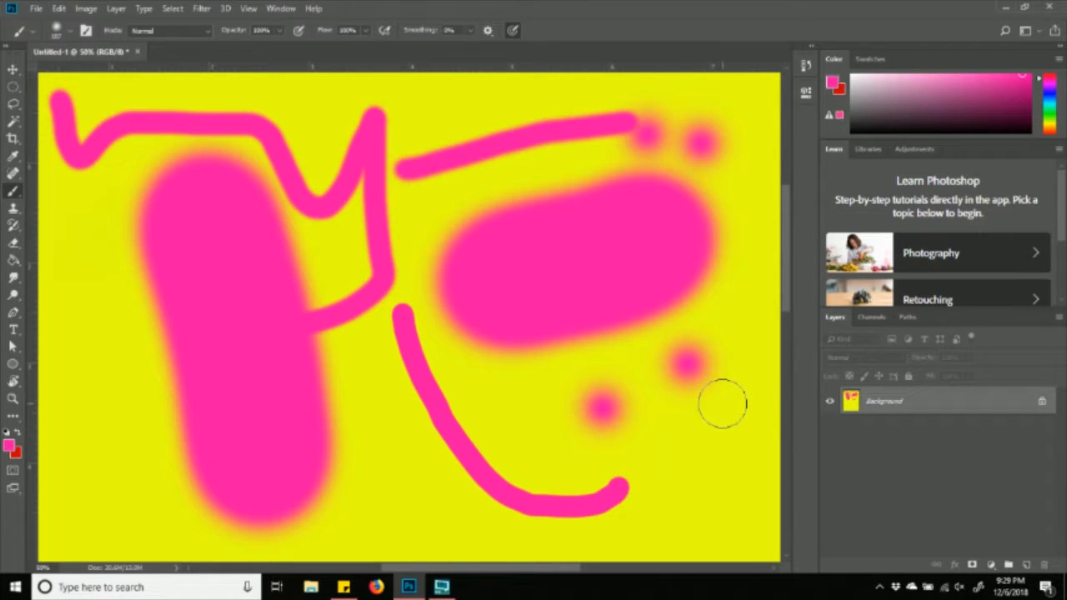
- Zoom out from 33.3% to 25% so the whole canvas is visible
key(ctrl+minus)
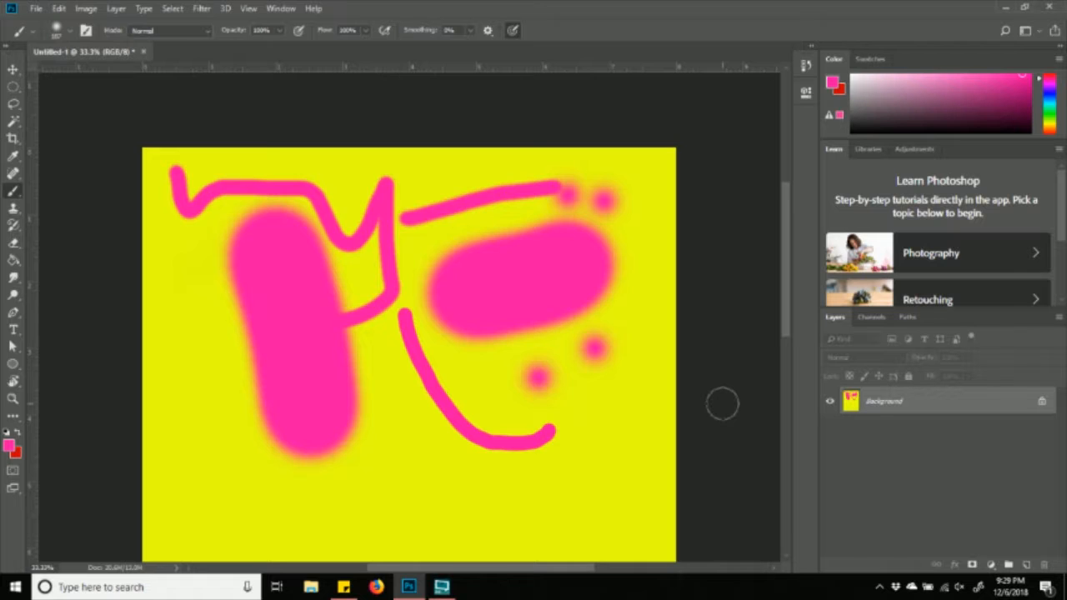
scroll(681, 315, down, 2)
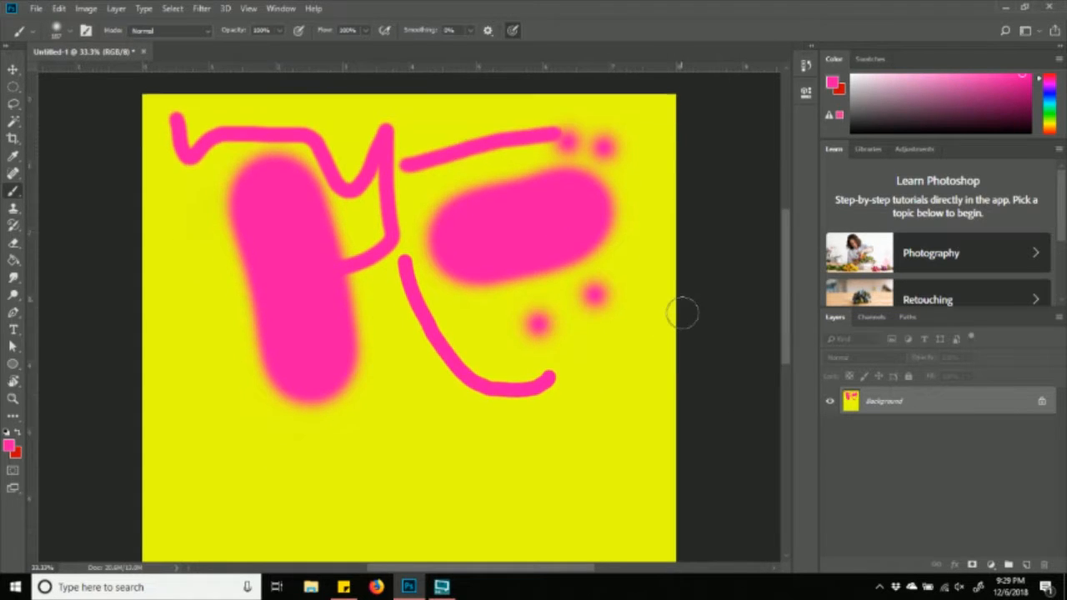
scroll(682, 313, down, 6)
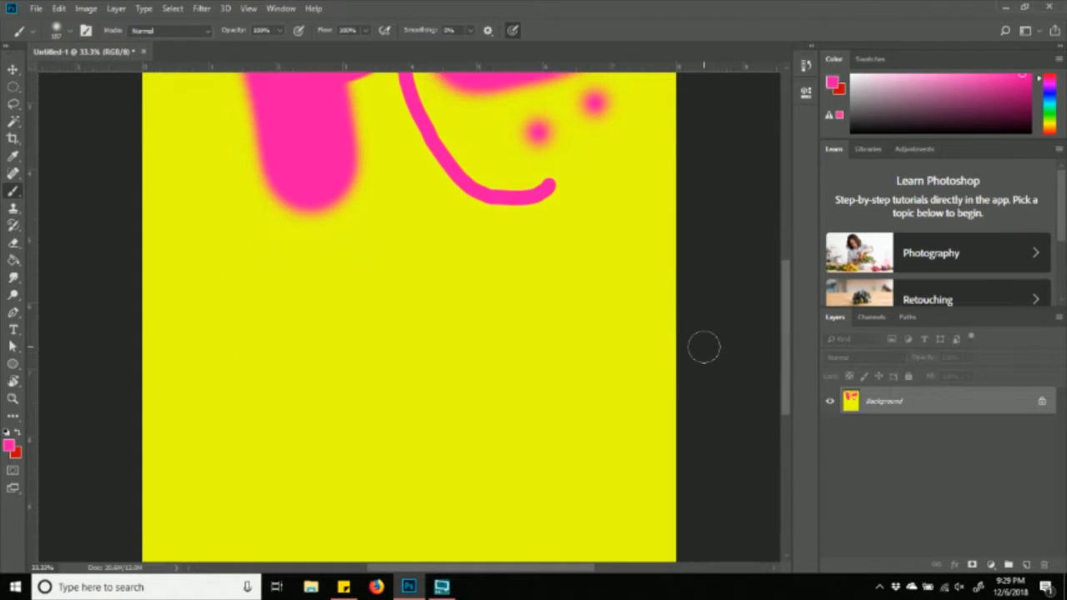
scroll(704, 347, down, 2)
scroll(704, 347, up, 7)
scroll(704, 347, up, 2)
scroll(705, 347, down, 5)
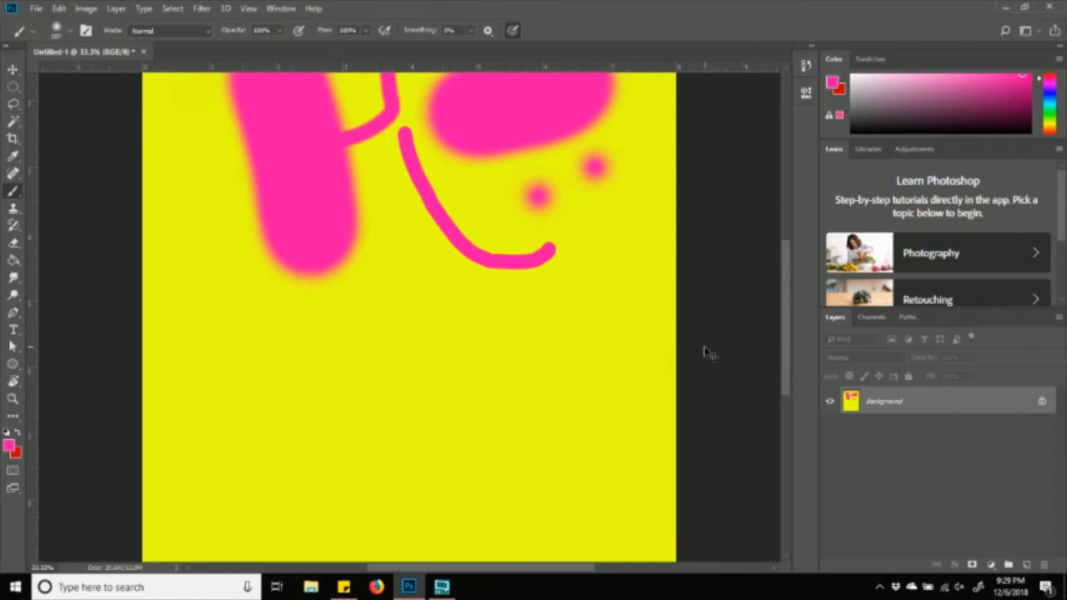
key(ctrl+minus)
scroll(500, 209, up, 3)
scroll(530, 214, down, 1)
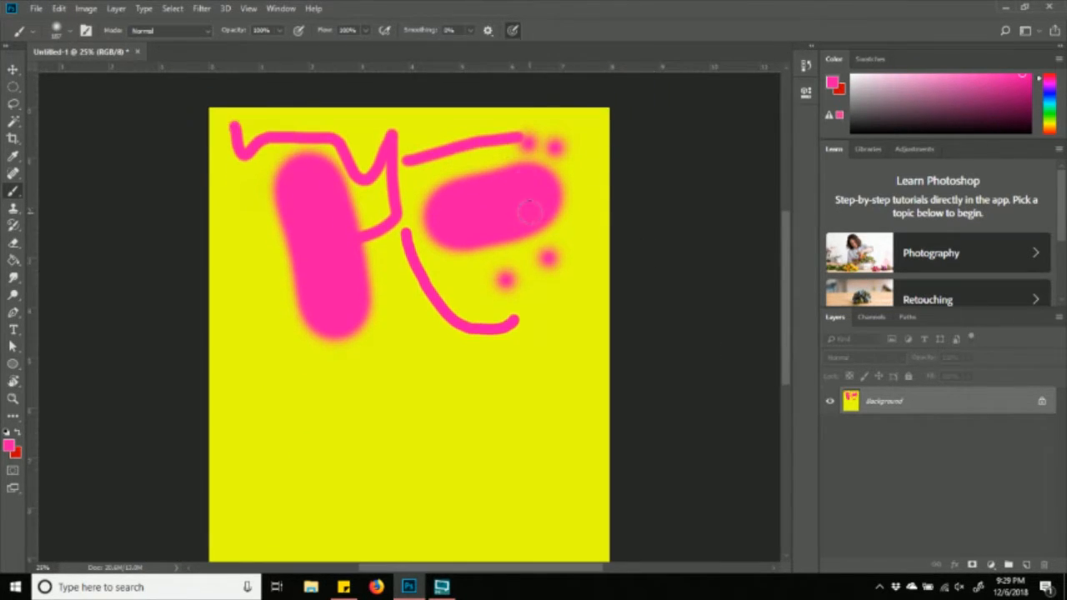
scroll(530, 214, down, 1)
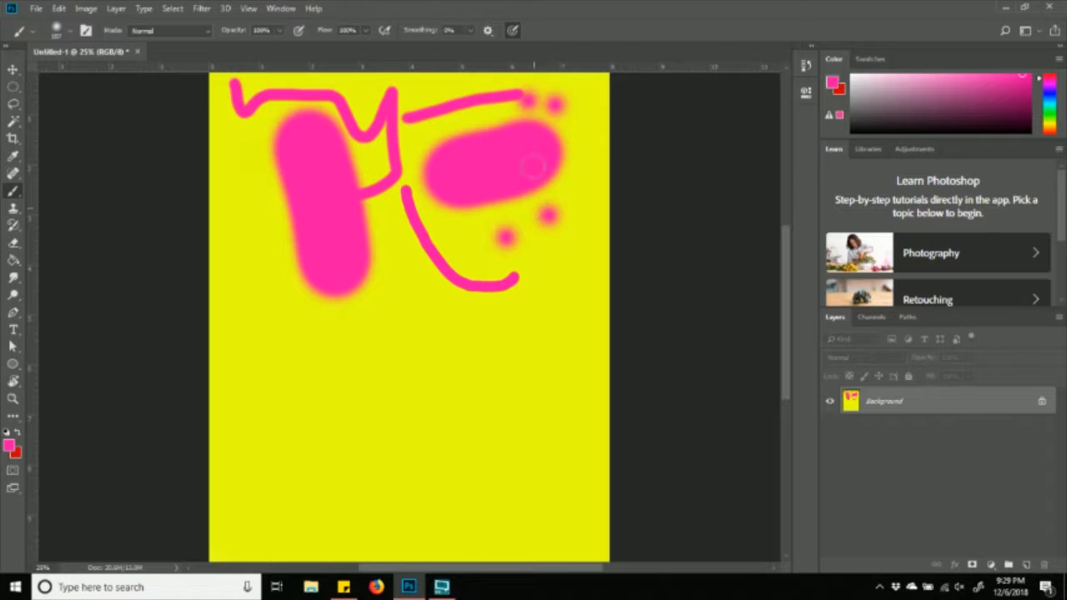
- Close the pink-on-yellow painting unsaved and create a new 8 x 10 in, 300 ppi grayscale document
click(137, 52)
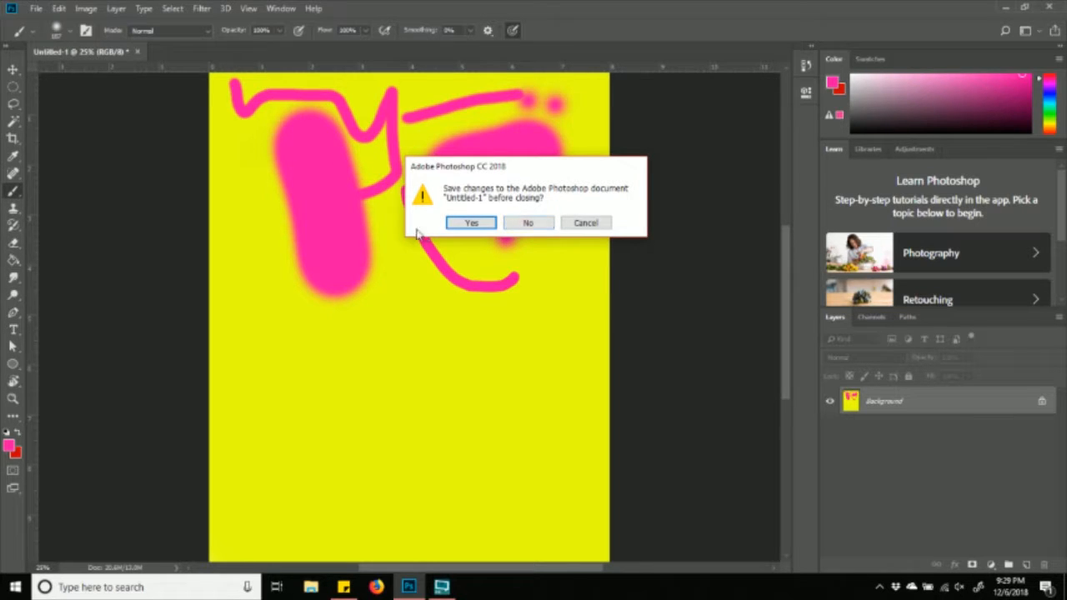
click(526, 225)
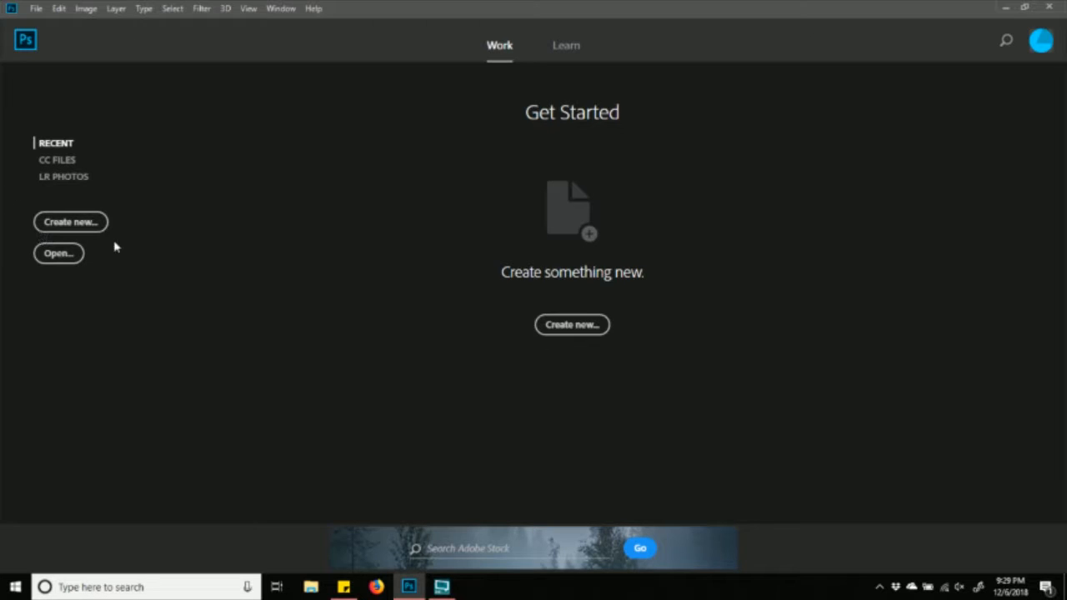
click(36, 8)
click(48, 25)
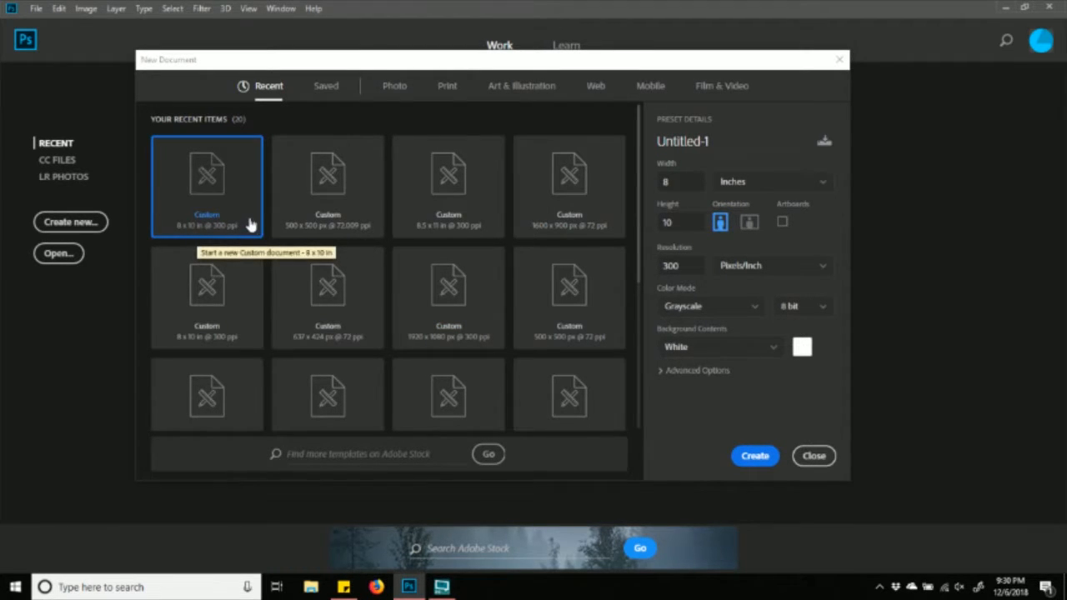
click(757, 454)
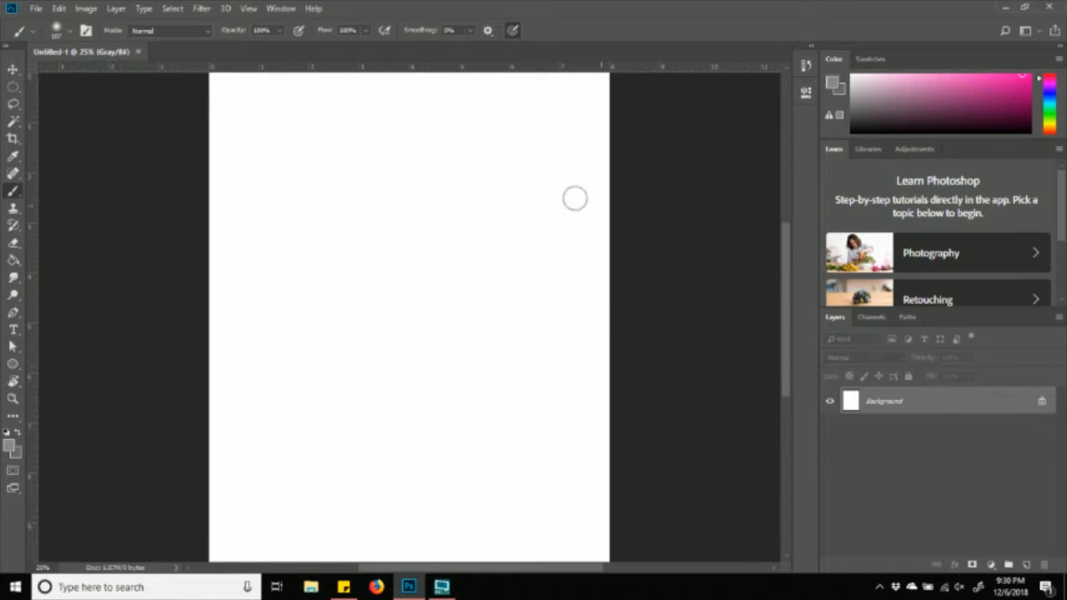
scroll(579, 180, up, 1)
scroll(587, 178, down, 6)
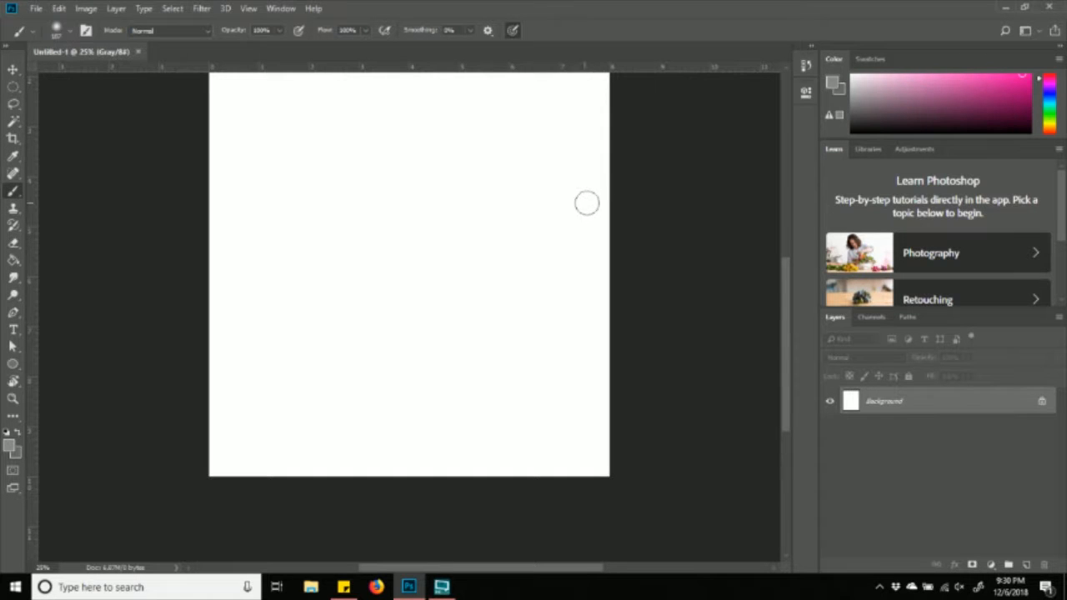
scroll(490, 253, up, 8)
scroll(491, 252, down, 3)
scroll(491, 252, up, 1)
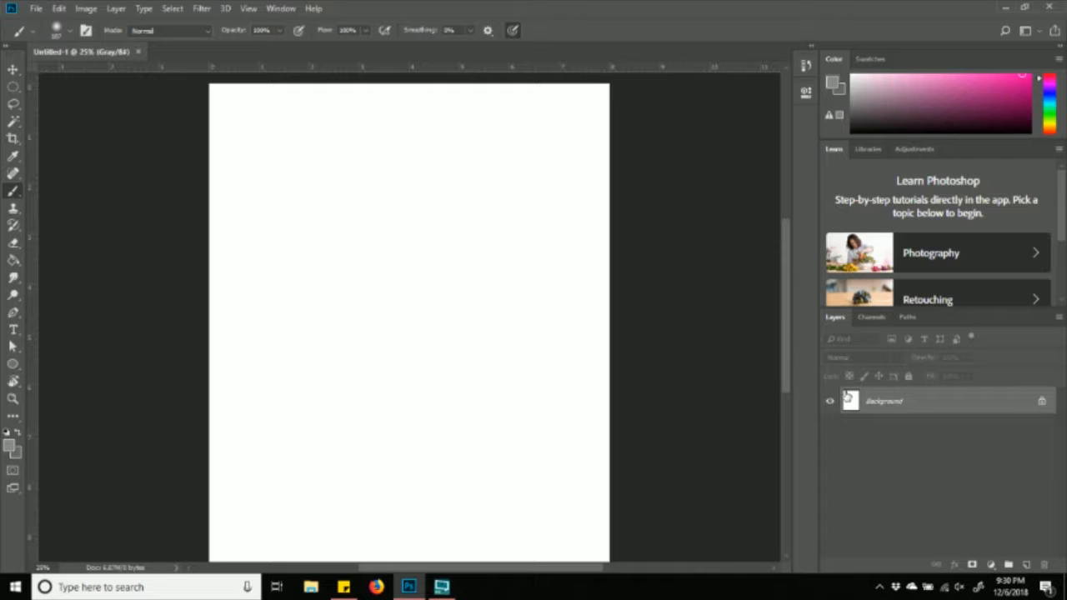
scroll(786, 358, down, 1)
drag(799, 336, 824, 352)
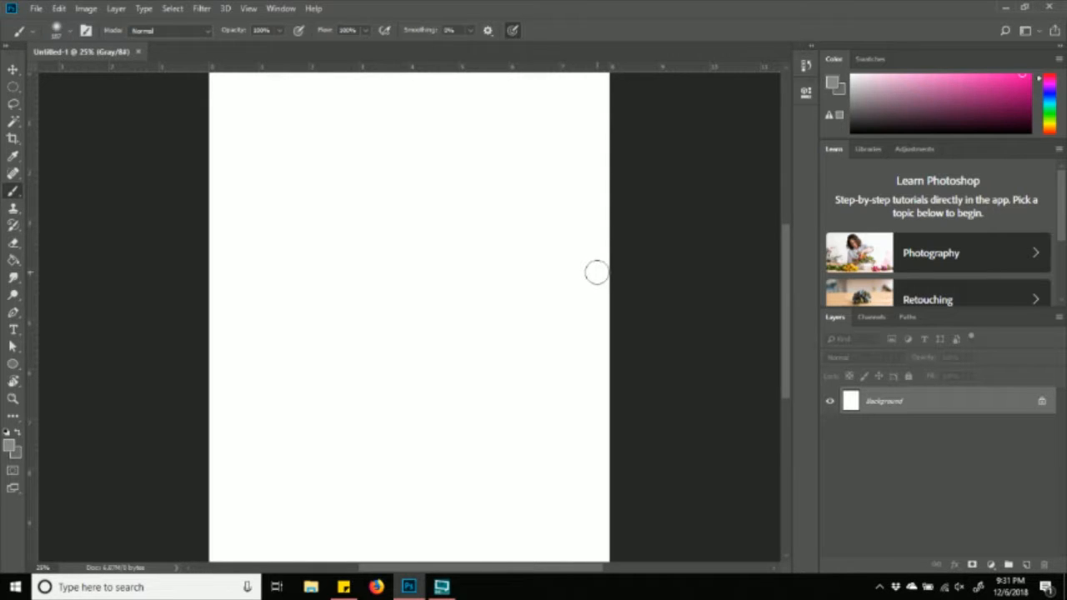
scroll(238, 264, up, 1)
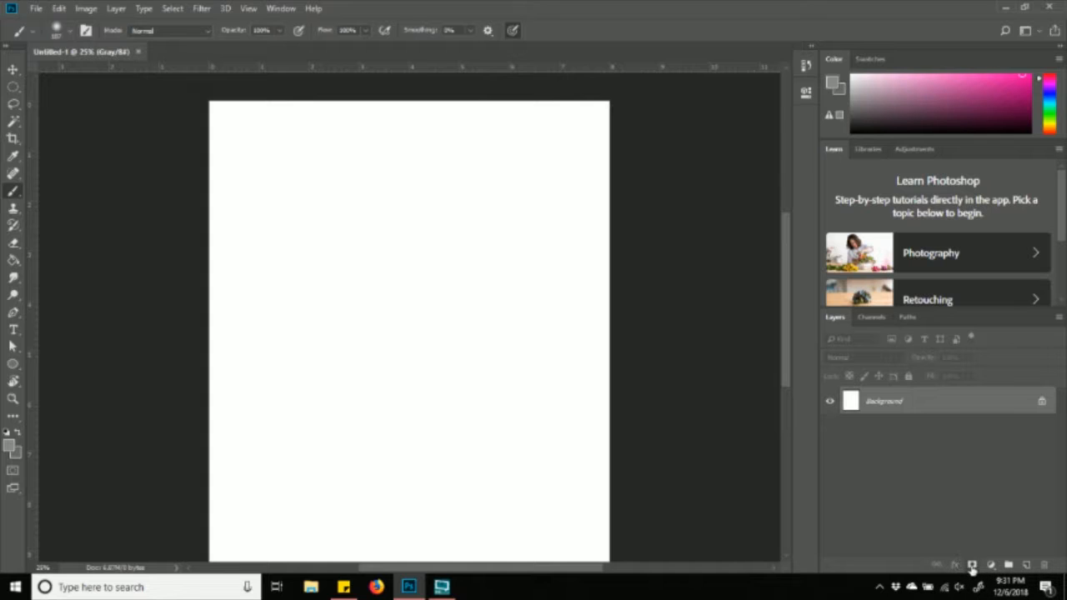
- Create Layer 1 above Background, switching the active layer between them and ending on Layer 1
click(1027, 567)
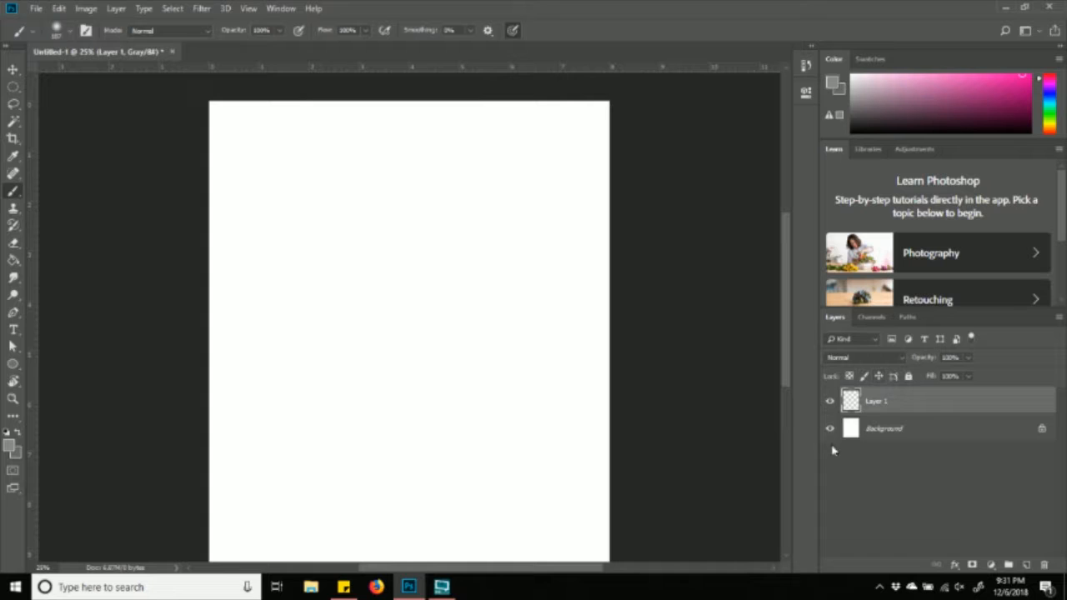
click(892, 429)
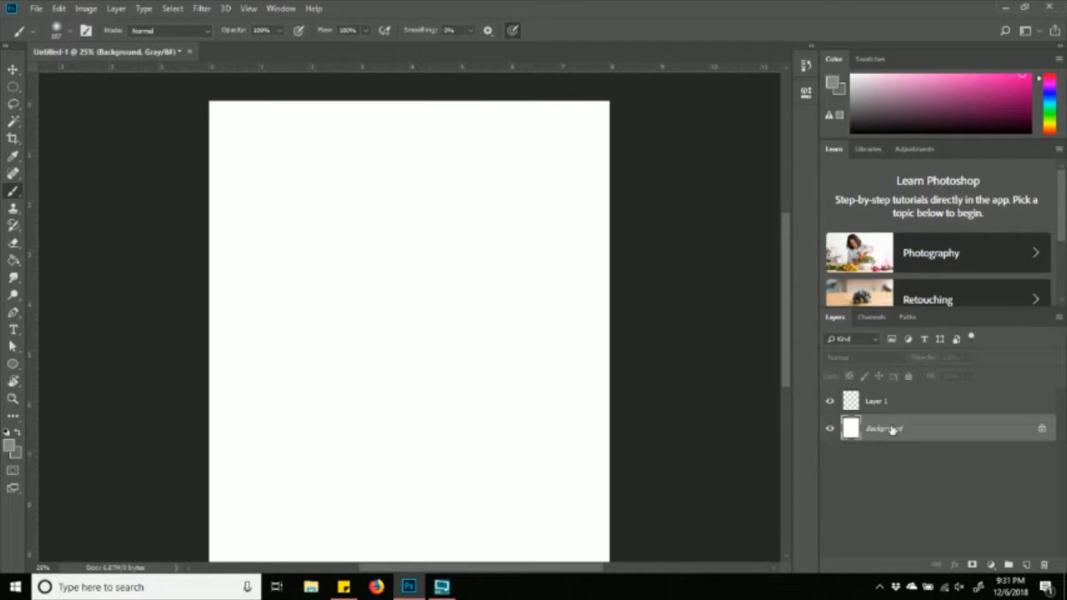
click(901, 403)
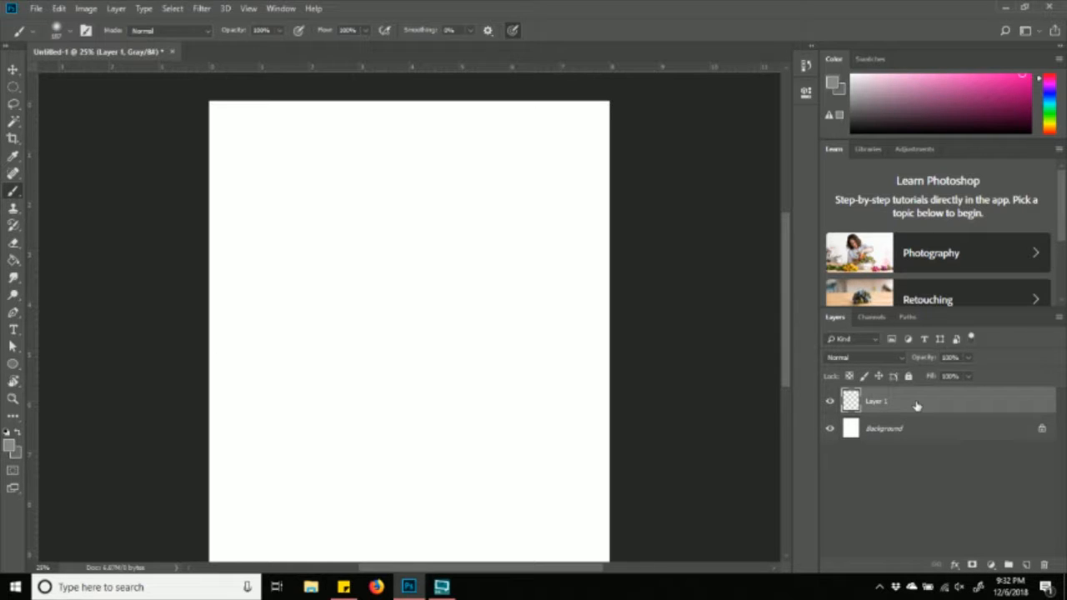
click(882, 430)
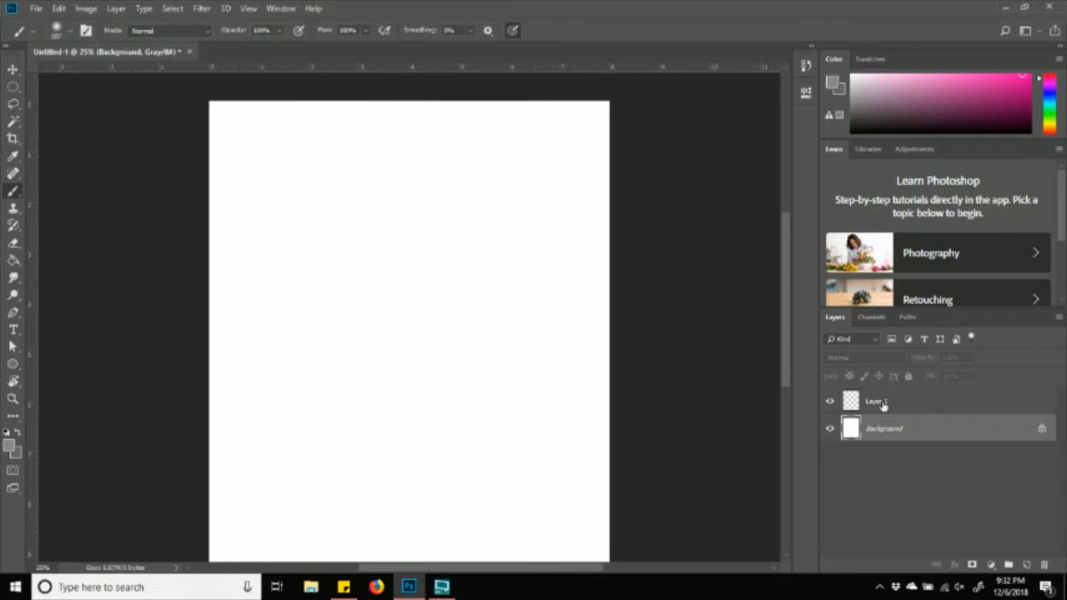
click(883, 405)
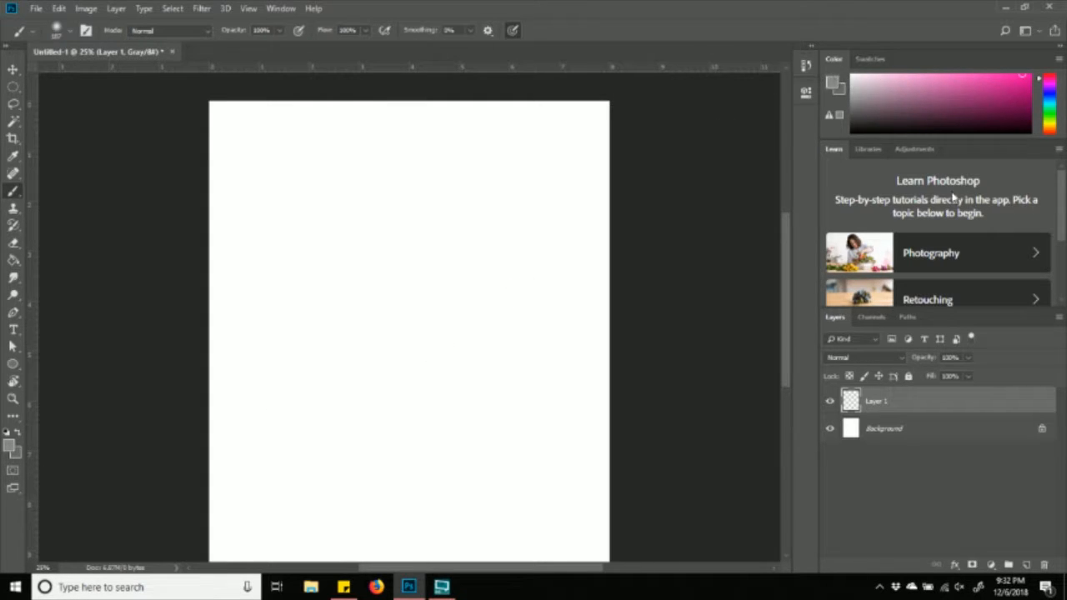
- Change the mode to RGB Color, accept Flatten, and create a new empty Layer 1
click(59, 9)
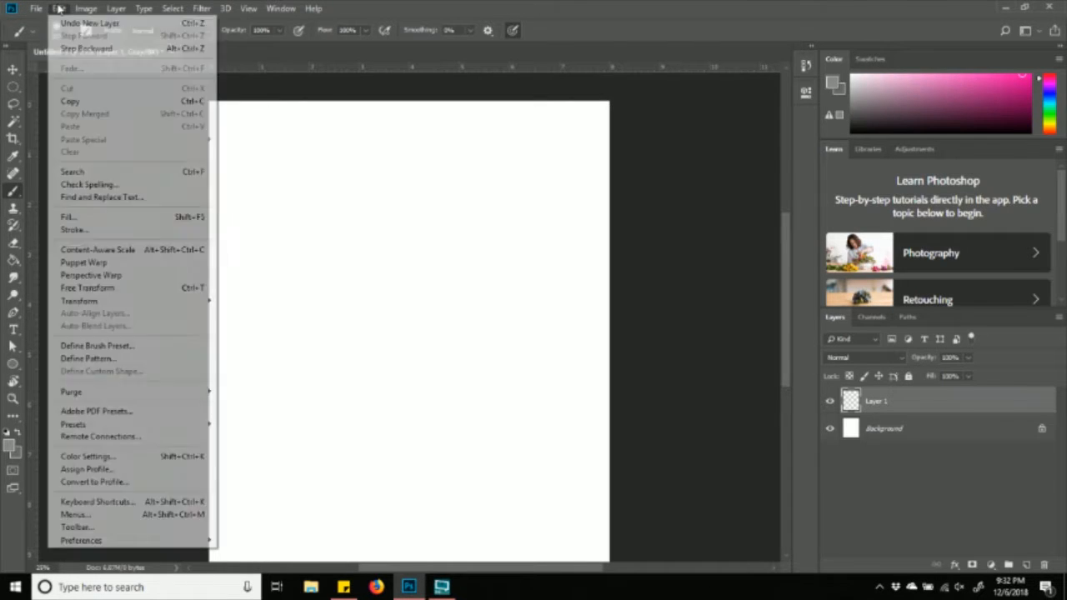
mouse_move(79, 9)
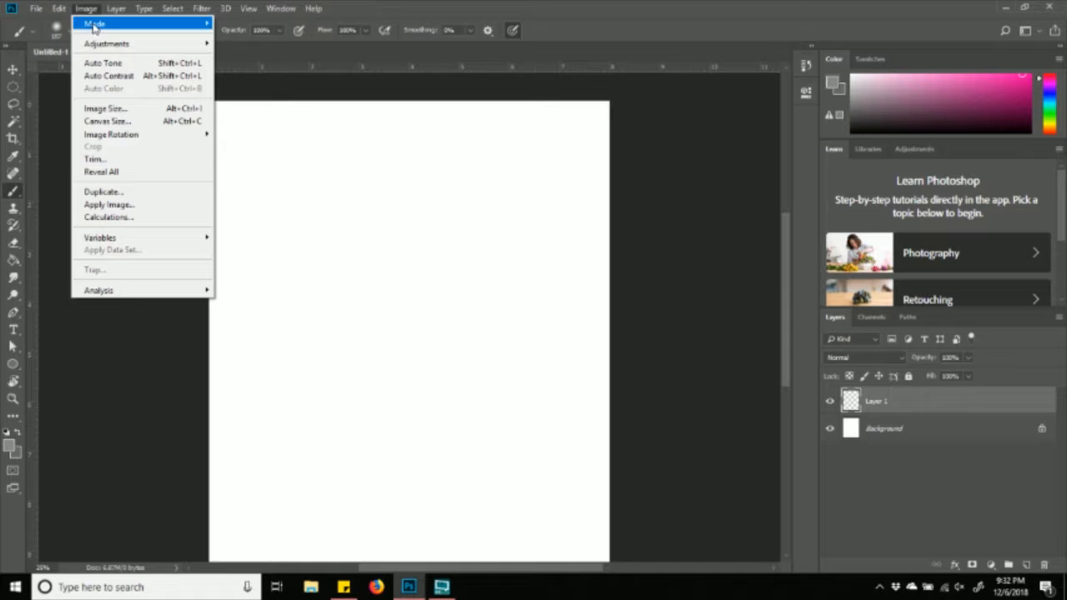
mouse_move(201, 25)
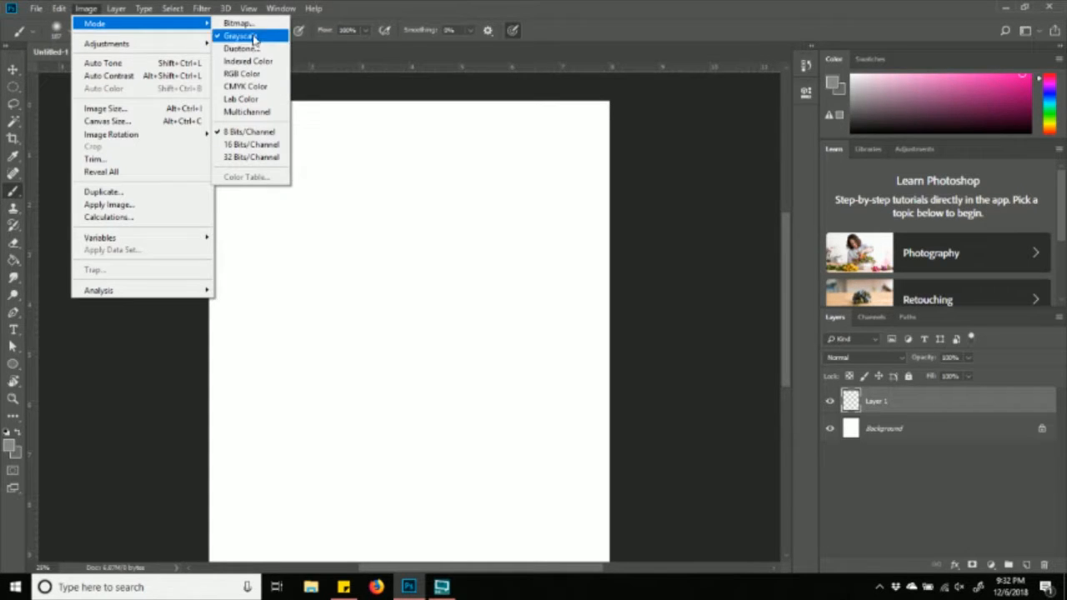
click(271, 79)
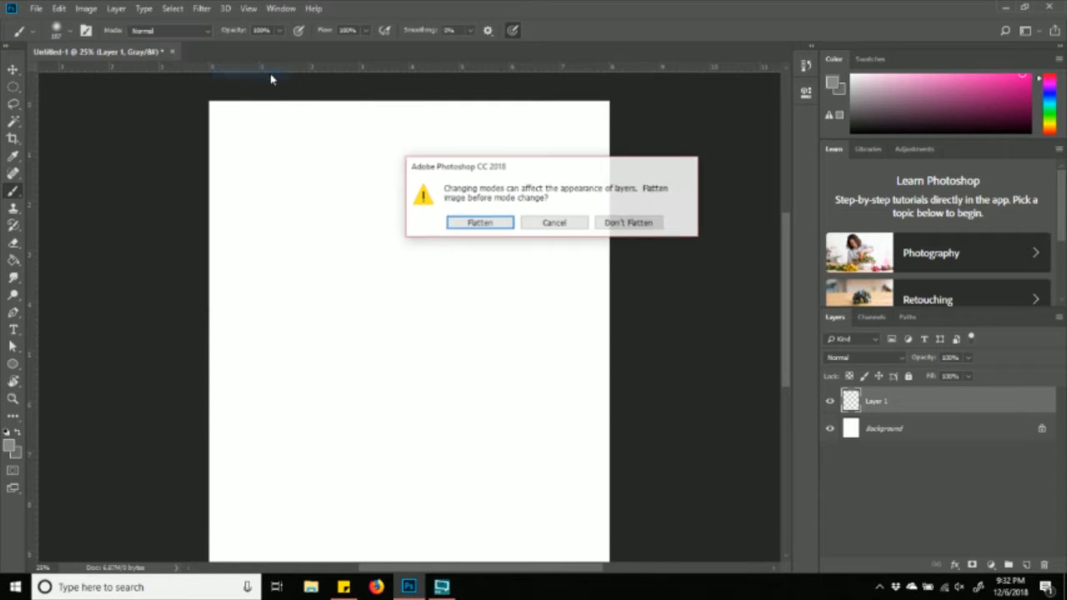
click(505, 223)
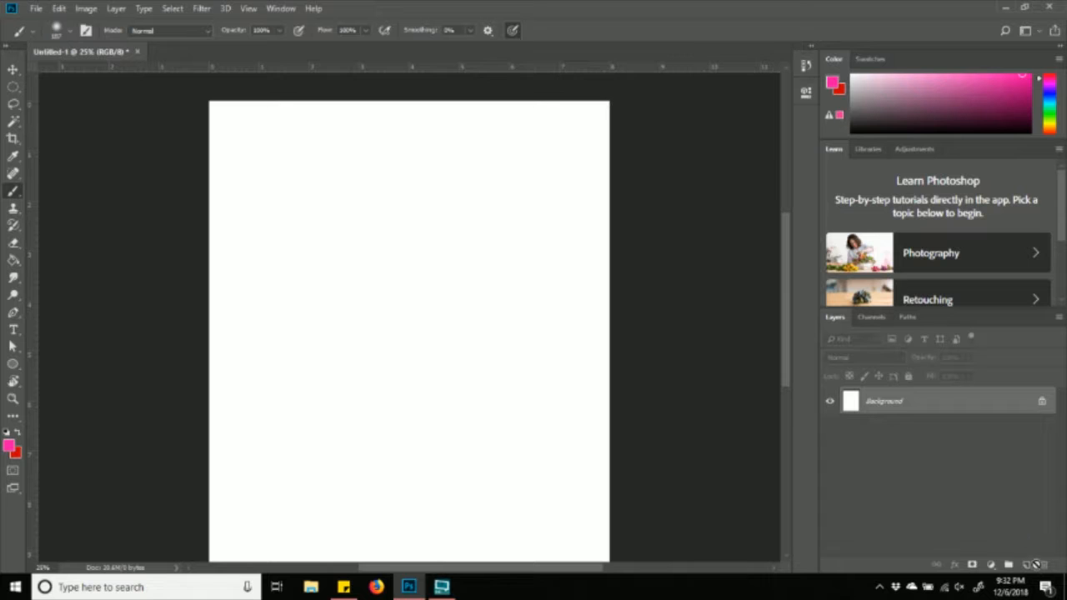
click(1027, 566)
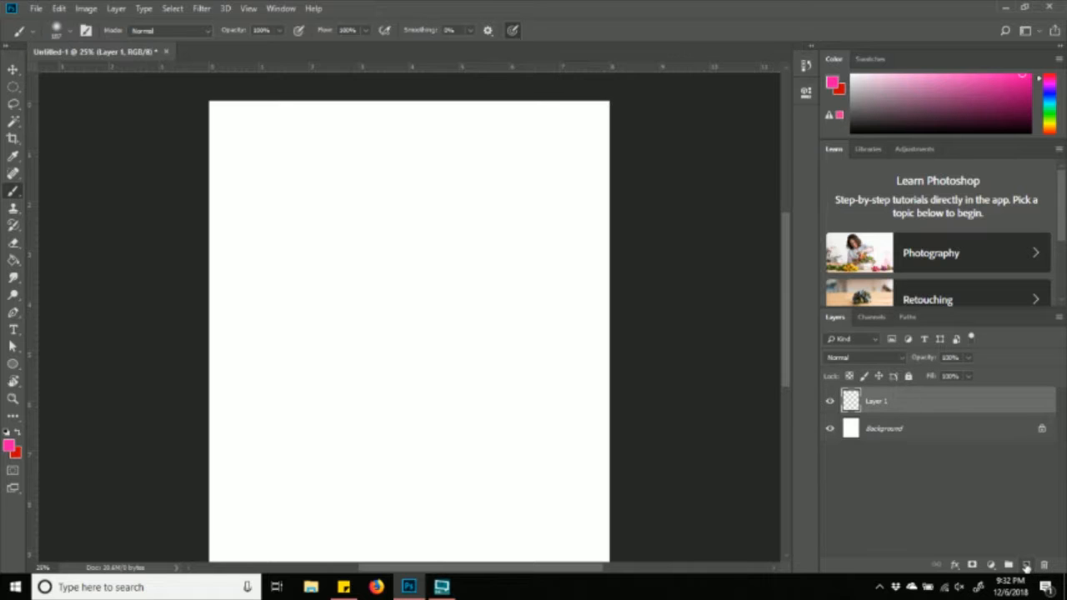
- Keep the name Layer 1 and paint a pink hook plus two long soft pink loops across the page
double_click(886, 404)
click(936, 407)
drag(415, 166, 409, 191)
mouse_move(560, 254)
mouse_down()
mouse_move(302, 333)
mouse_move(463, 409)
mouse_move(451, 185)
mouse_move(482, 277)
mouse_up()
mouse_move(368, 341)
mouse_down()
mouse_move(415, 541)
mouse_move(325, 321)
mouse_move(493, 153)
mouse_move(541, 402)
mouse_move(545, 385)
mouse_up()
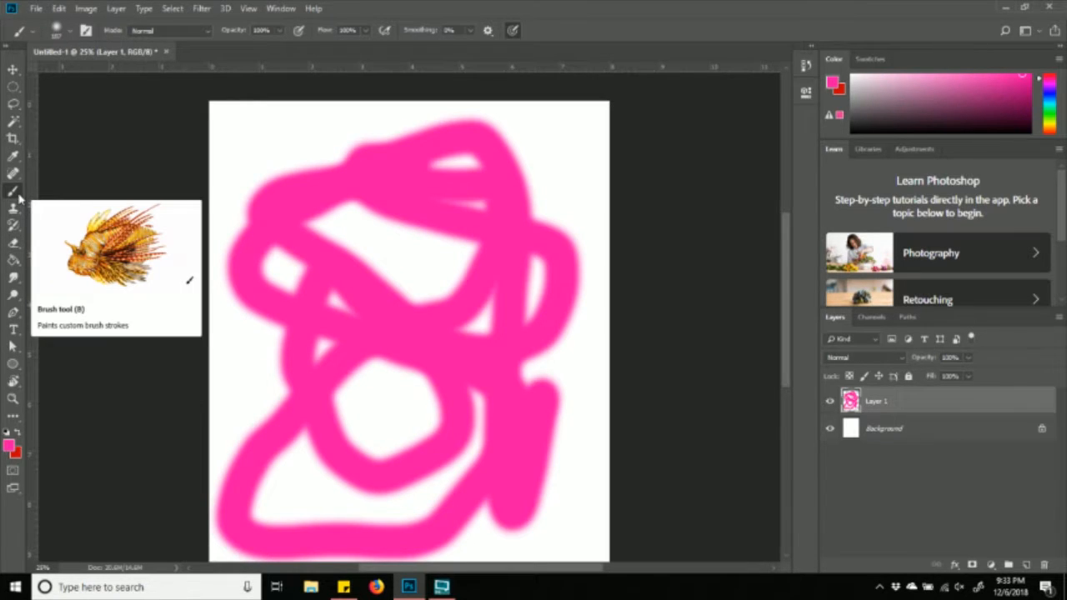
- With the Eraser, cut thin scribbles through the upper-left and lower pink paint
click(14, 243)
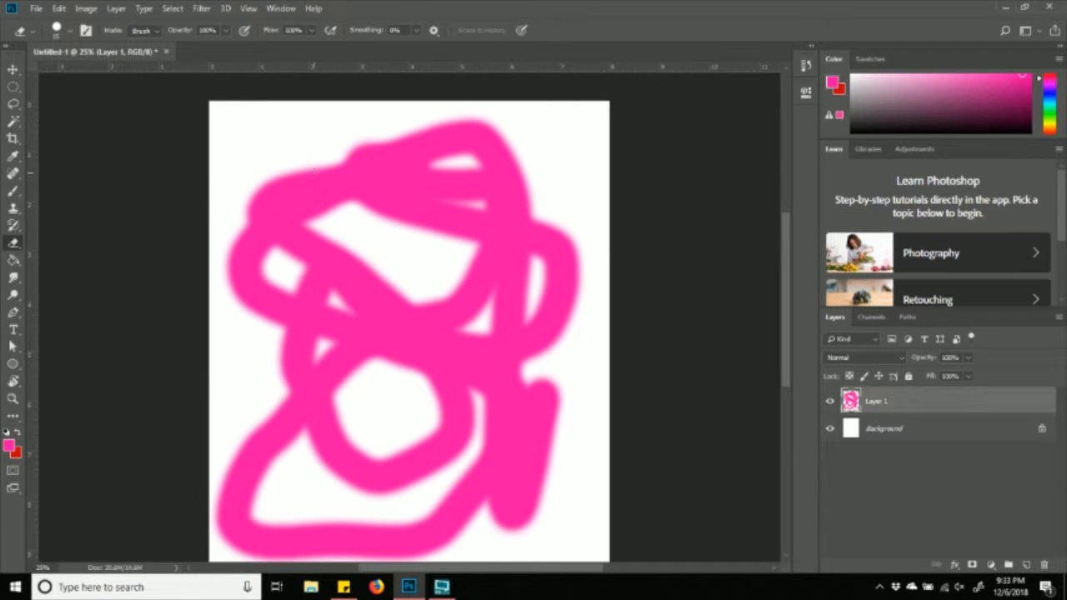
mouse_move(317, 206)
mouse_down()
mouse_move(284, 220)
mouse_move(324, 185)
mouse_move(387, 198)
mouse_move(393, 183)
mouse_move(363, 265)
mouse_move(373, 229)
mouse_move(376, 252)
mouse_move(409, 245)
mouse_move(526, 182)
mouse_move(350, 154)
mouse_move(271, 177)
mouse_move(356, 342)
mouse_move(275, 377)
mouse_up()
mouse_move(471, 331)
mouse_down()
mouse_move(342, 333)
mouse_move(378, 342)
mouse_up()
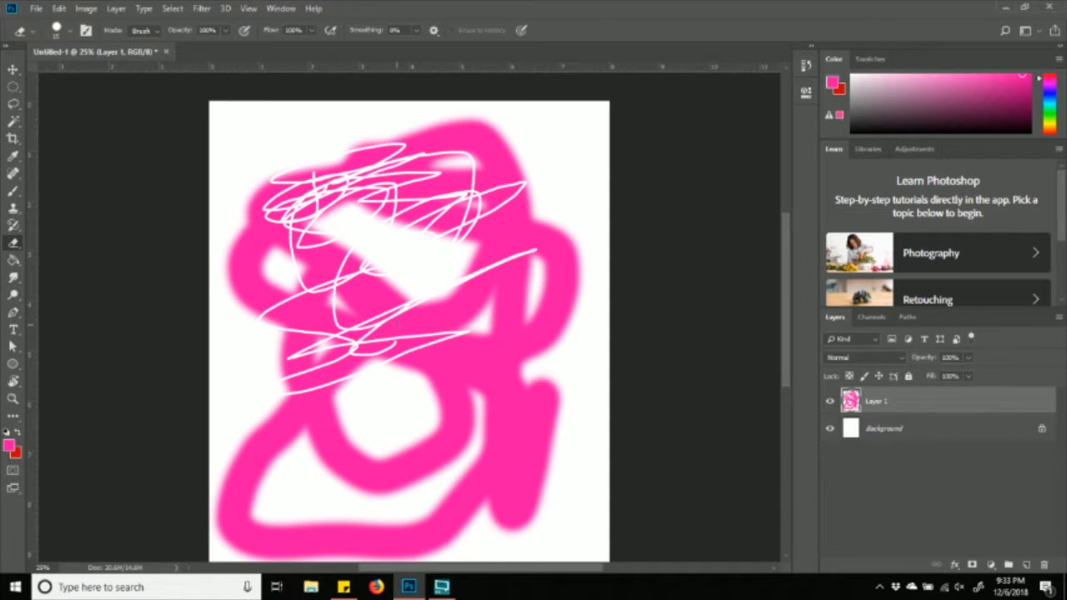
- Set the eraser to 243 px with 60% hardness and wipe away most of the pink
click(72, 33)
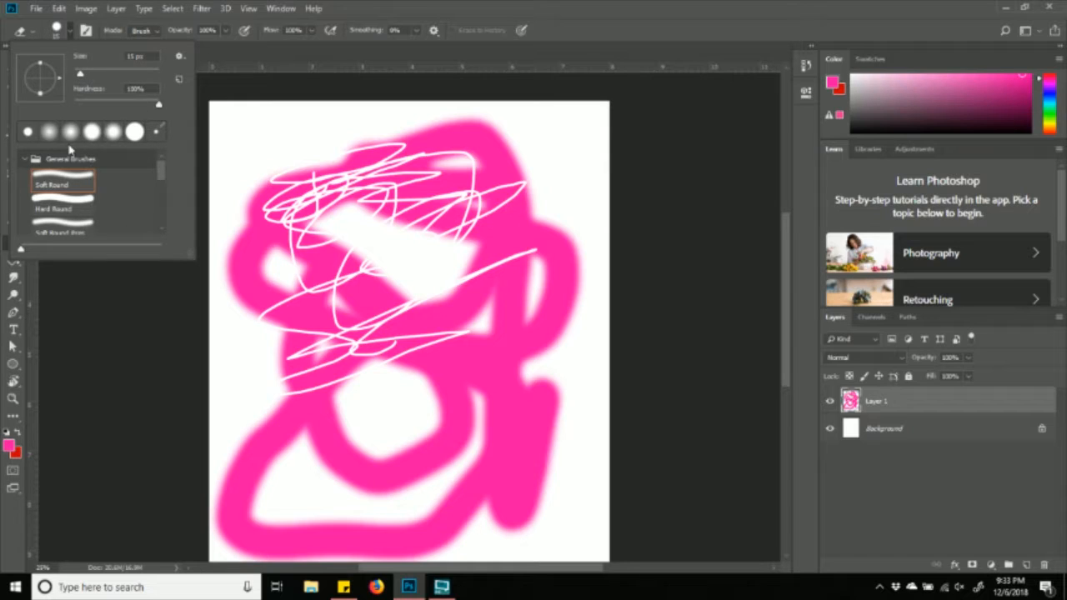
drag(81, 76, 139, 74)
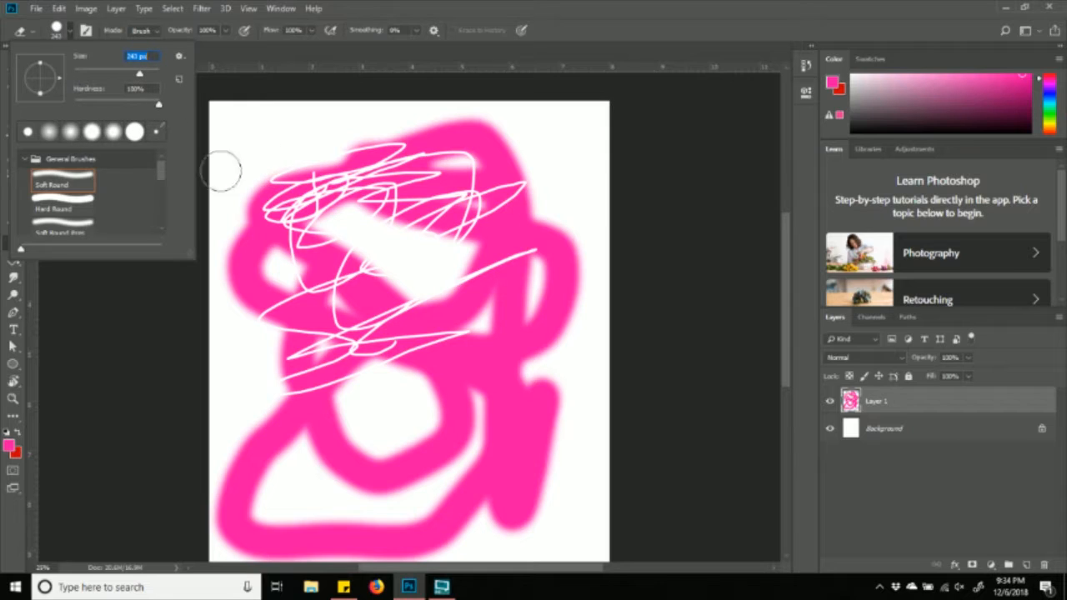
click(158, 106)
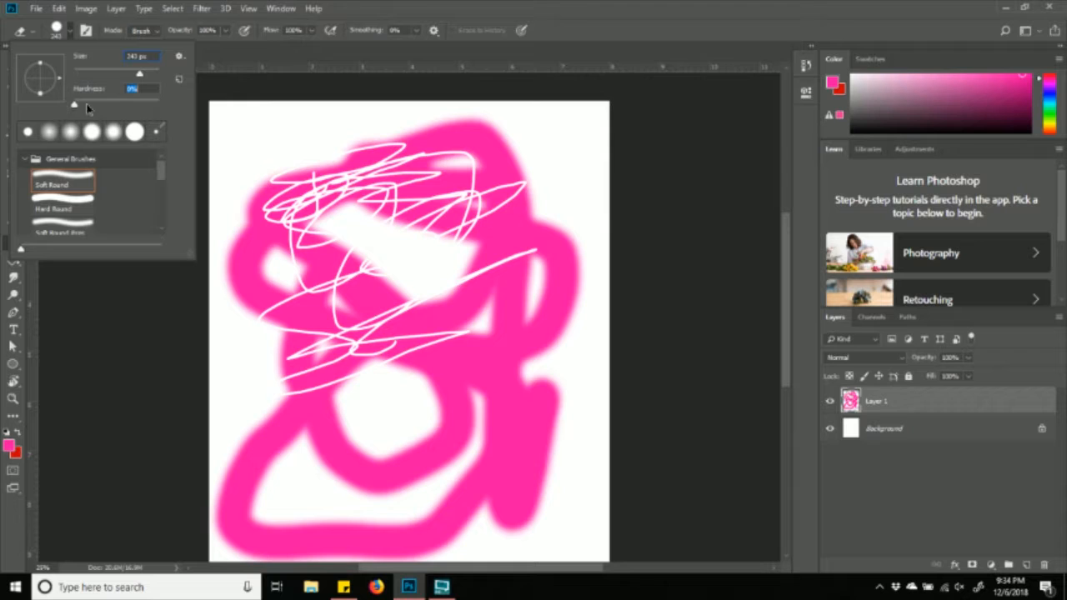
text(60)
mouse_move(294, 177)
mouse_down()
mouse_move(405, 157)
mouse_move(500, 367)
mouse_move(322, 501)
mouse_move(567, 385)
mouse_up()
mouse_move(523, 173)
mouse_down()
mouse_move(538, 400)
mouse_move(503, 475)
mouse_move(381, 520)
mouse_move(150, 531)
mouse_move(388, 431)
mouse_move(262, 387)
mouse_move(570, 236)
mouse_move(619, 196)
mouse_move(544, 199)
mouse_up()
- Paint a thick red smiley face with two enlarged eye spots on the lower canvas
click(14, 193)
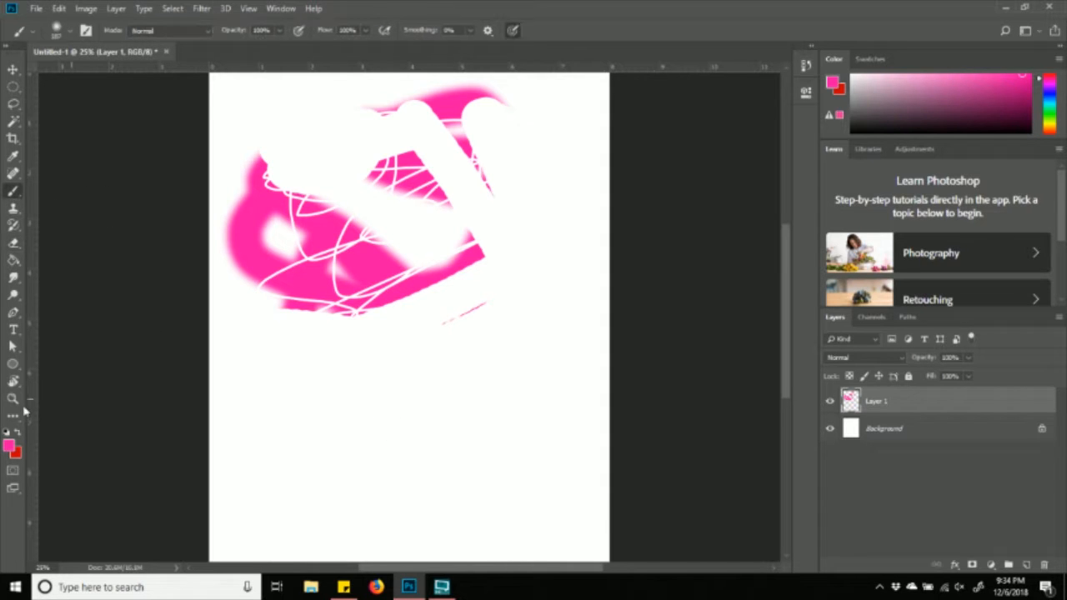
click(17, 431)
mouse_move(253, 324)
mouse_down()
mouse_move(238, 361)
mouse_move(521, 463)
mouse_move(453, 255)
mouse_move(284, 327)
mouse_move(259, 362)
mouse_move(326, 378)
mouse_move(441, 439)
mouse_move(518, 379)
mouse_up()
click(354, 324)
click(460, 337)
drag(461, 340, 465, 342)
drag(366, 316, 377, 317)
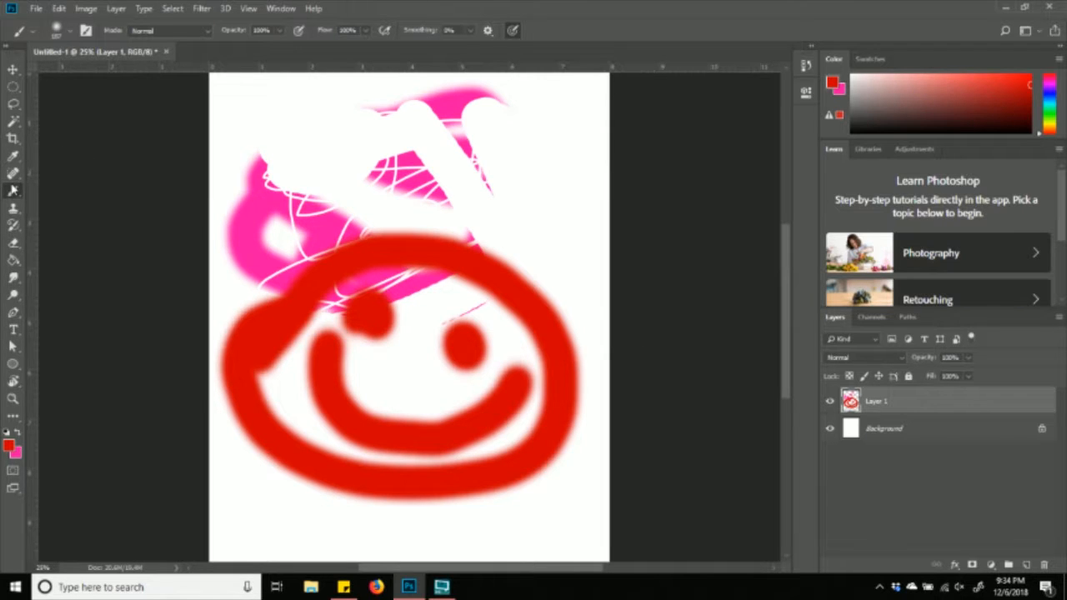
- Erase a wide band through the upper-left pink and set the paint colour back to red
click(14, 242)
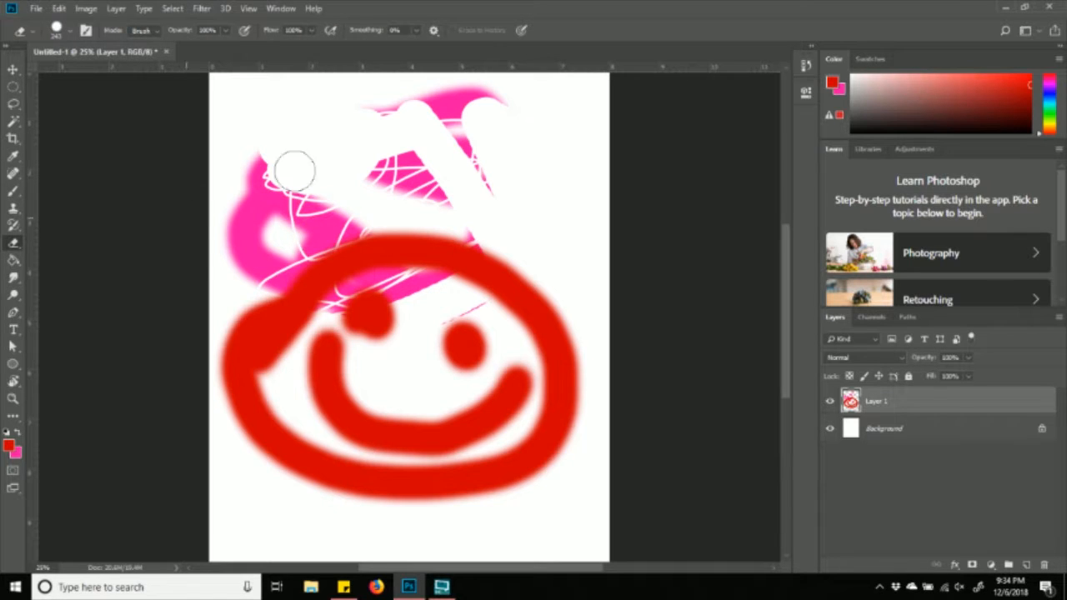
drag(294, 167, 609, 135)
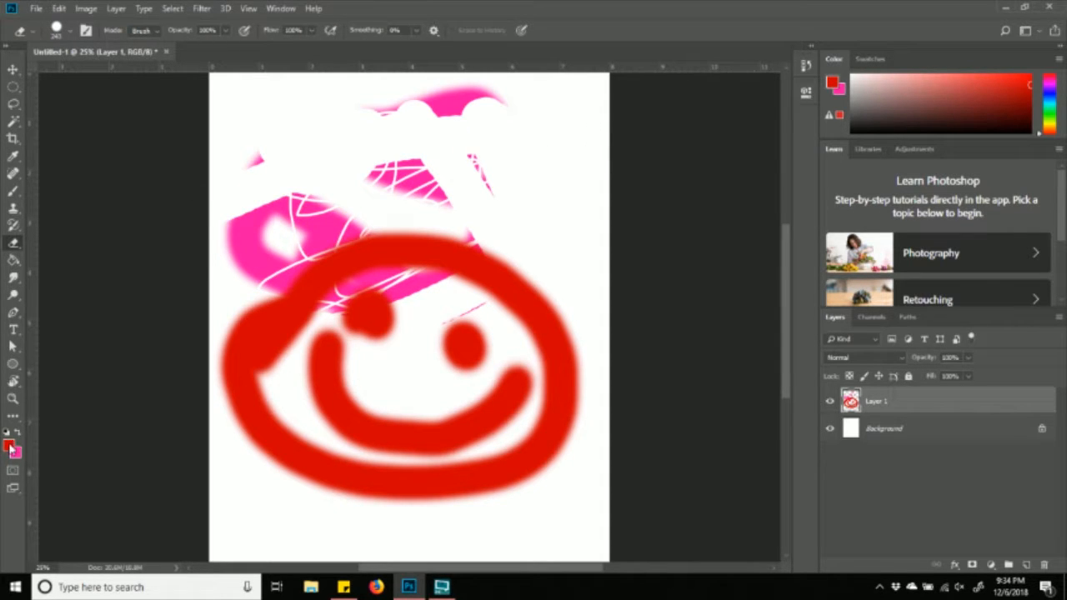
click(890, 90)
click(988, 87)
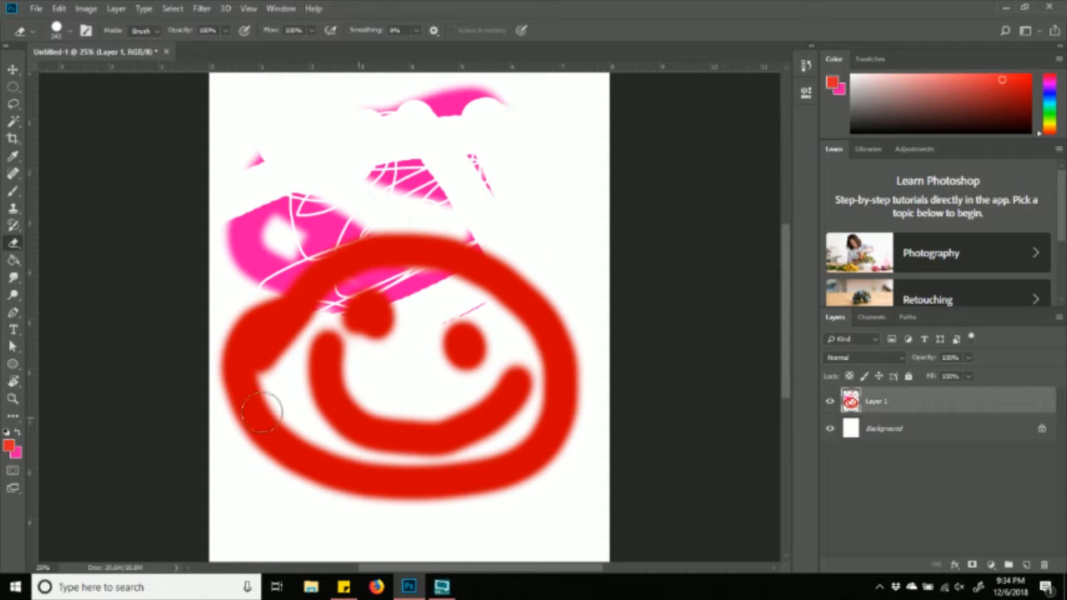
click(11, 449)
mouse_move(642, 153)
mouse_down()
mouse_move(614, 100)
mouse_move(650, 82)
mouse_up()
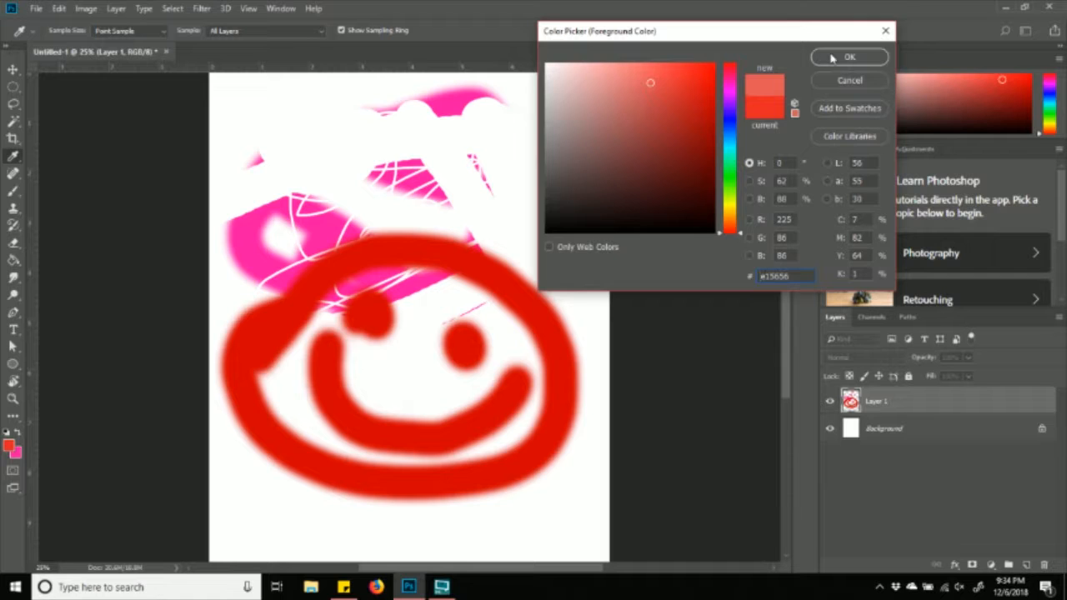
click(886, 30)
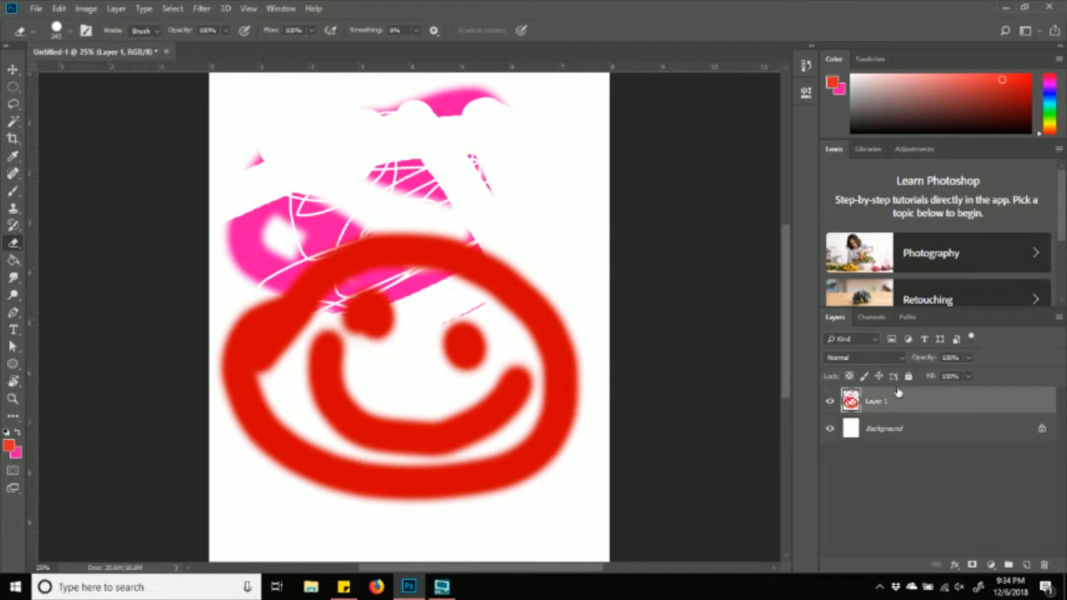
- Rename Layer 1 to SMILEY
double_click(877, 402)
key(BackSpace)
key(Return)
- Turn on Lock Transparent Pixels for the SMILEY layer, leaving it enabled
click(850, 377)
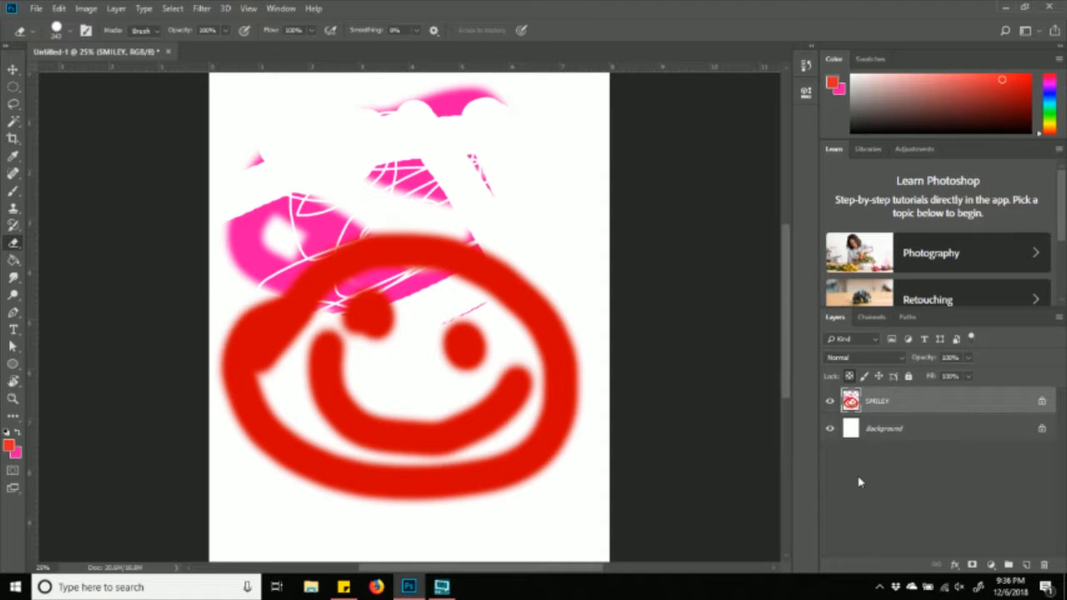
click(849, 377)
click(851, 378)
click(850, 378)
click(849, 377)
click(850, 378)
click(850, 379)
click(850, 379)
- With a bright yellow brush, paint over the pink shape and the smiley's red arcs
click(14, 192)
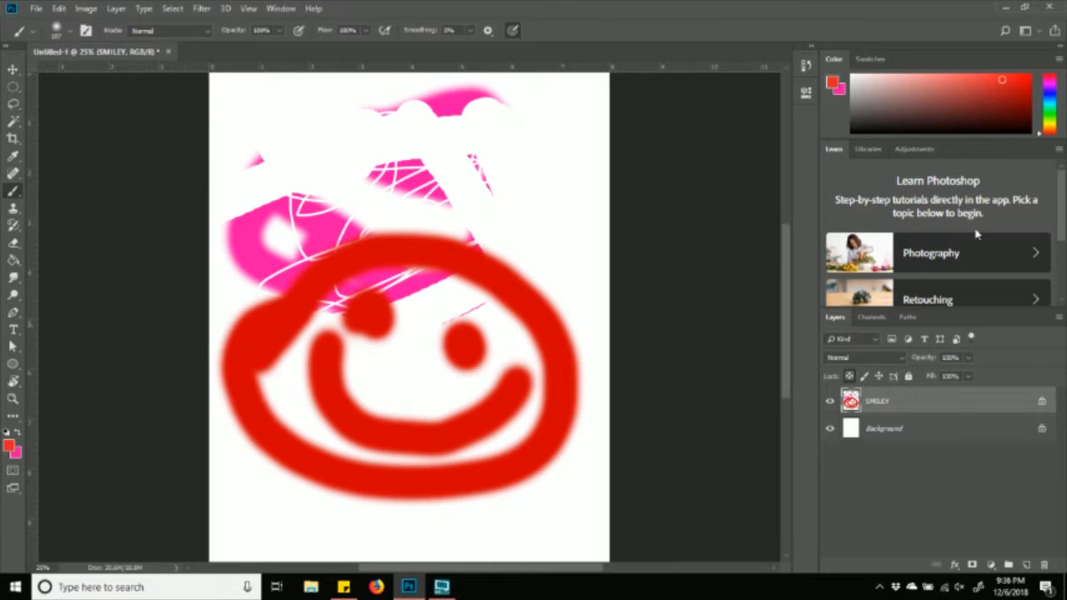
click(1050, 123)
drag(1018, 87, 1016, 57)
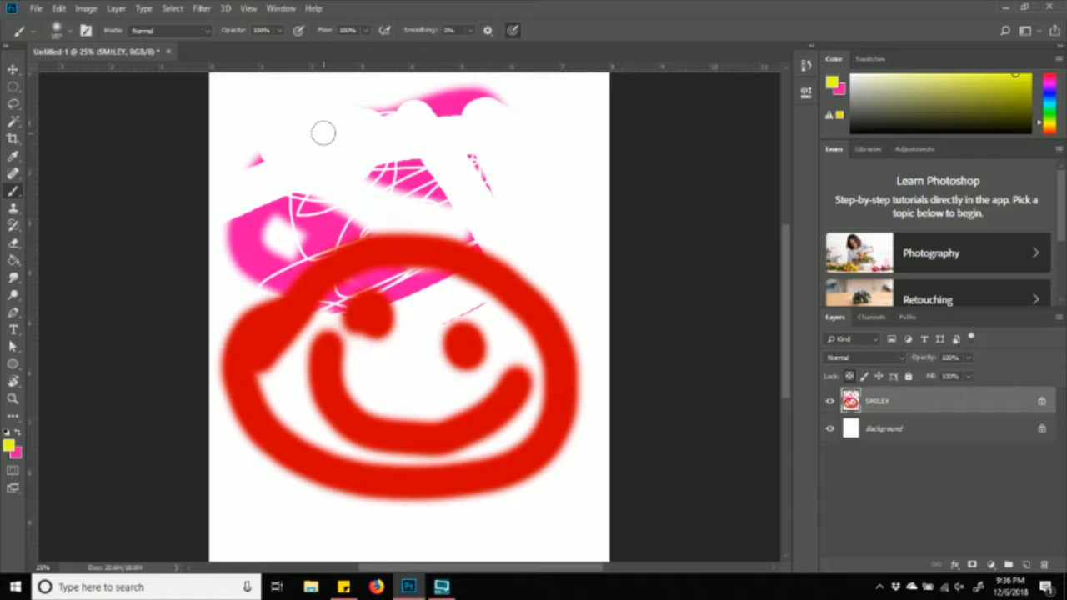
drag(292, 202, 253, 220)
mouse_move(199, 245)
mouse_down()
mouse_move(643, 219)
mouse_move(118, 587)
mouse_move(189, 357)
mouse_move(380, 301)
mouse_move(376, 564)
mouse_move(342, 250)
mouse_move(291, 88)
mouse_up()
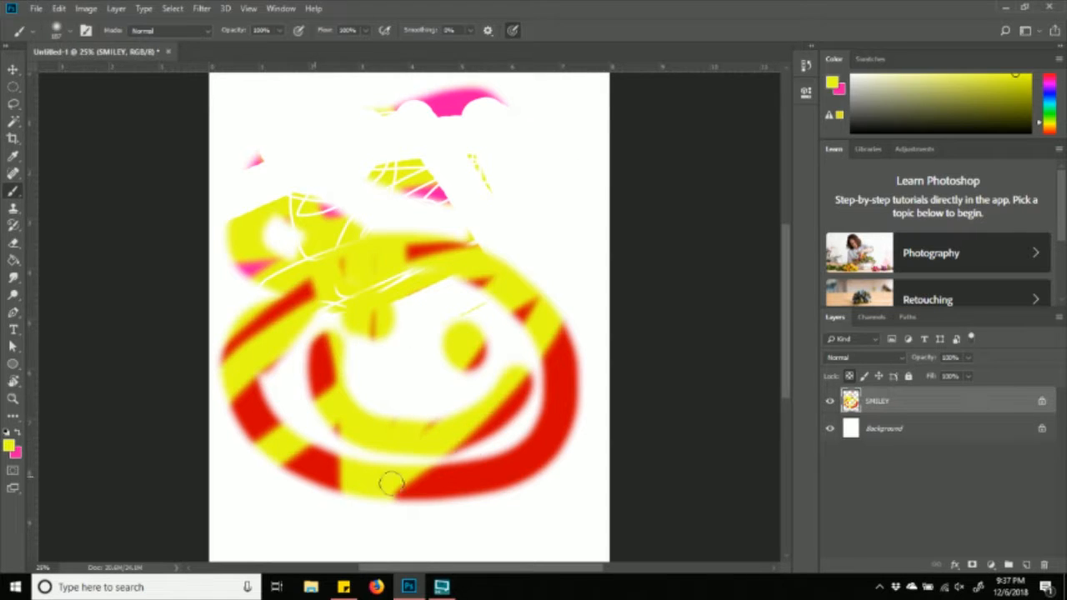
mouse_move(214, 417)
mouse_down()
mouse_move(407, 431)
mouse_move(576, 517)
mouse_move(596, 423)
mouse_move(642, 392)
mouse_move(100, 286)
mouse_move(548, 119)
mouse_move(247, 127)
mouse_up()
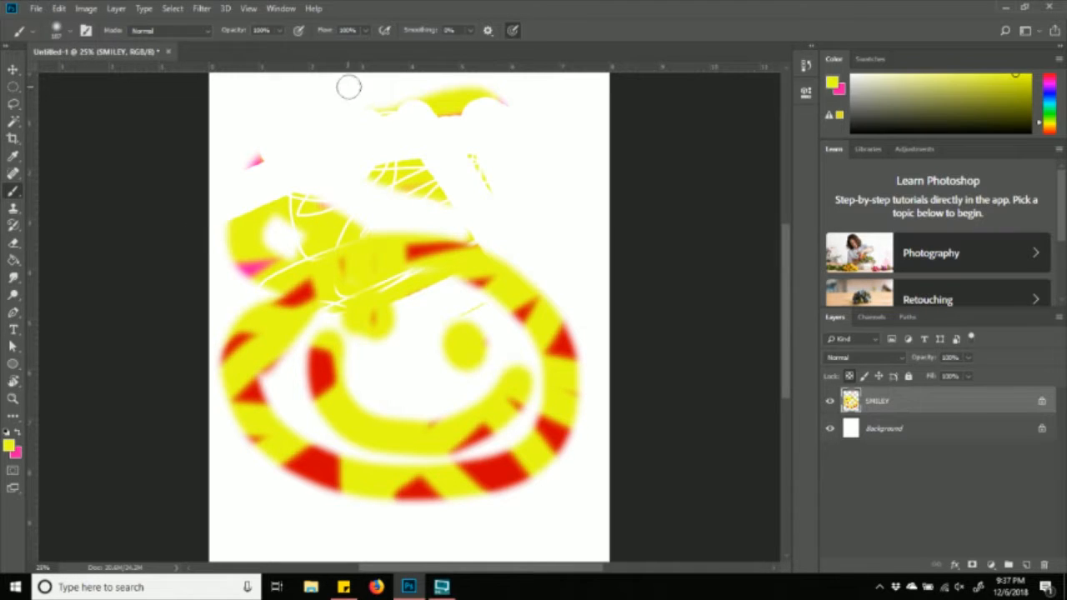
mouse_move(592, 289)
mouse_down()
mouse_move(436, 501)
mouse_move(423, 540)
mouse_move(417, 482)
mouse_move(546, 450)
mouse_move(567, 421)
mouse_up()
mouse_move(198, 459)
mouse_down()
mouse_move(274, 429)
mouse_move(255, 465)
mouse_move(301, 267)
mouse_move(363, 394)
mouse_move(334, 341)
mouse_move(381, 242)
mouse_move(447, 458)
mouse_move(503, 291)
mouse_up()
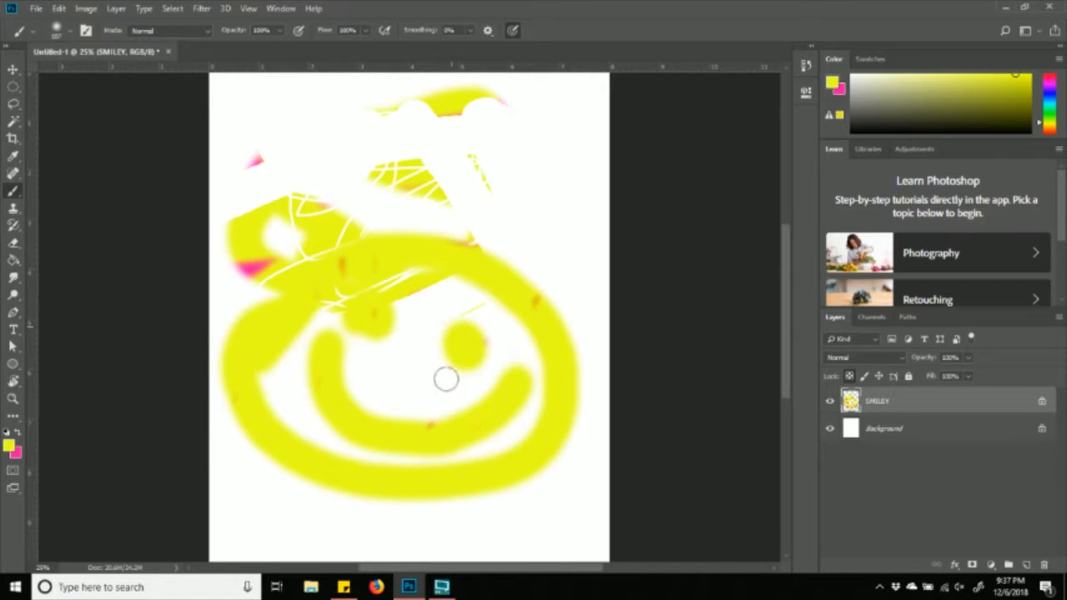
drag(247, 265, 69, 261)
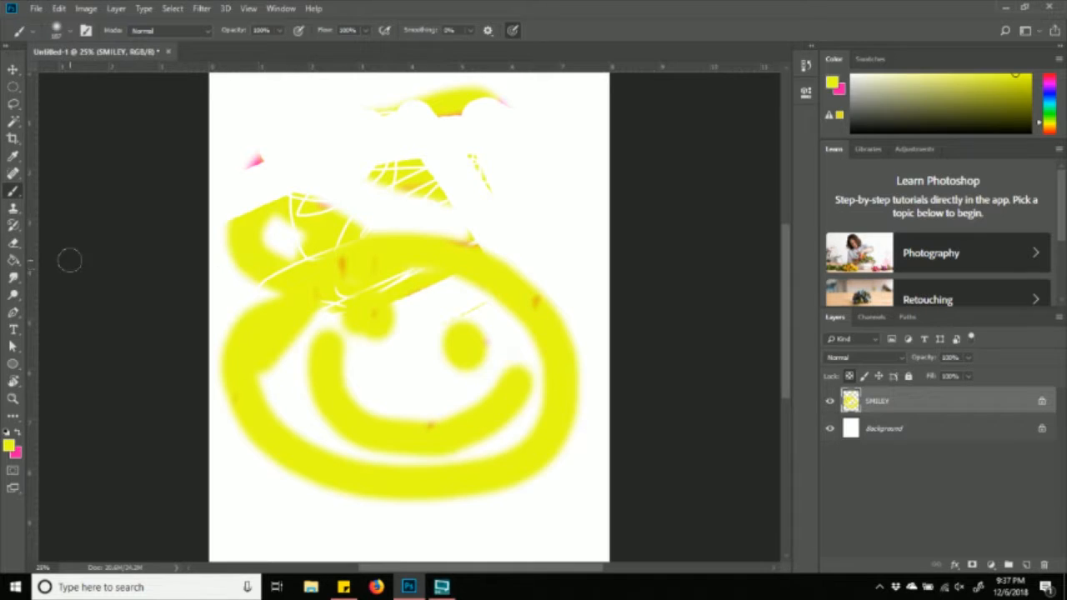
- Raise the brush hardness and cover the remaining red spots near the right eye and outline
click(70, 31)
click(114, 104)
click(139, 73)
mouse_move(273, 231)
mouse_down()
mouse_move(214, 233)
mouse_move(436, 309)
mouse_up()
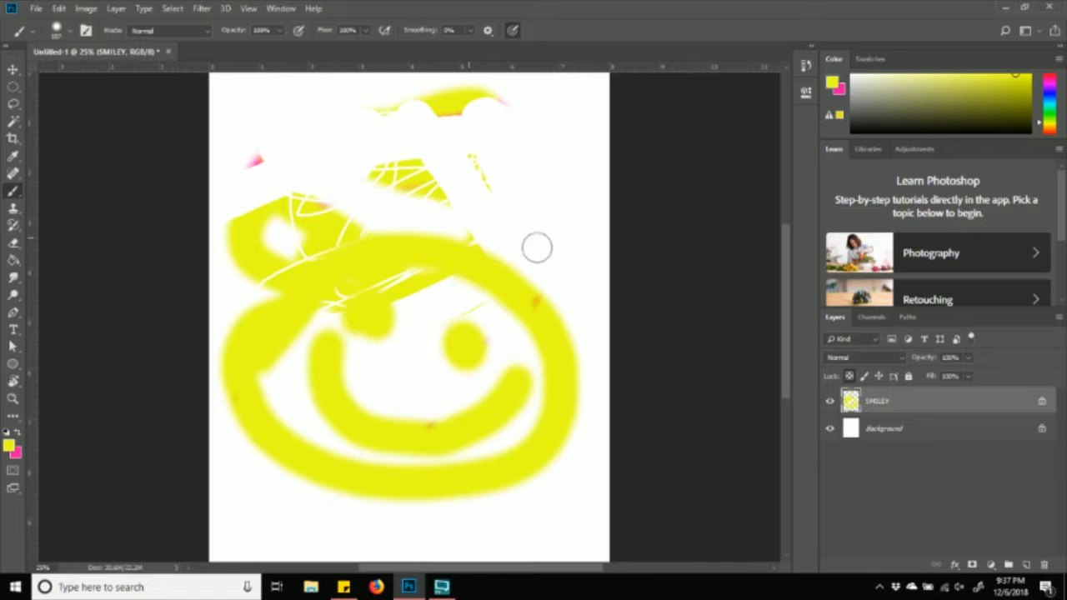
drag(552, 290, 534, 276)
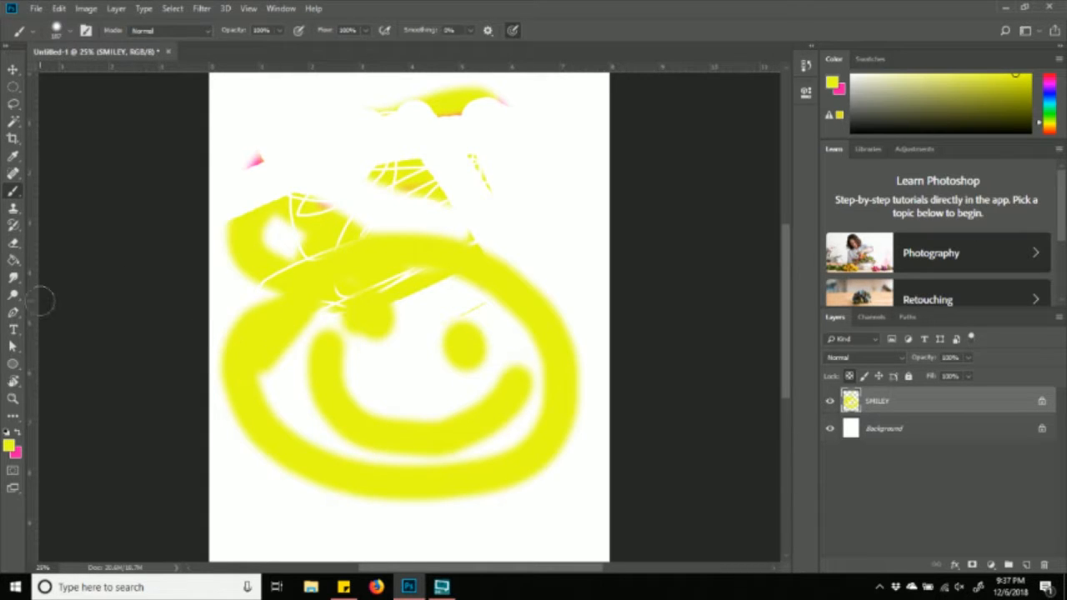
- Switch to pink and paint diagonal stripes and a band across the yellow smiley
click(17, 432)
drag(244, 210, 471, 491)
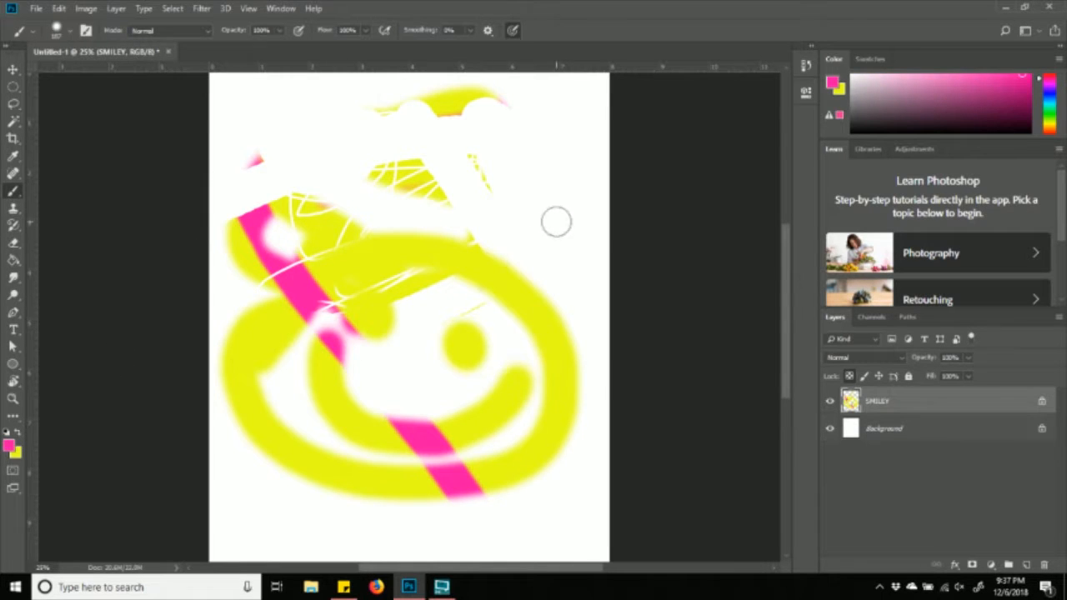
drag(521, 281, 315, 477)
drag(224, 374, 573, 429)
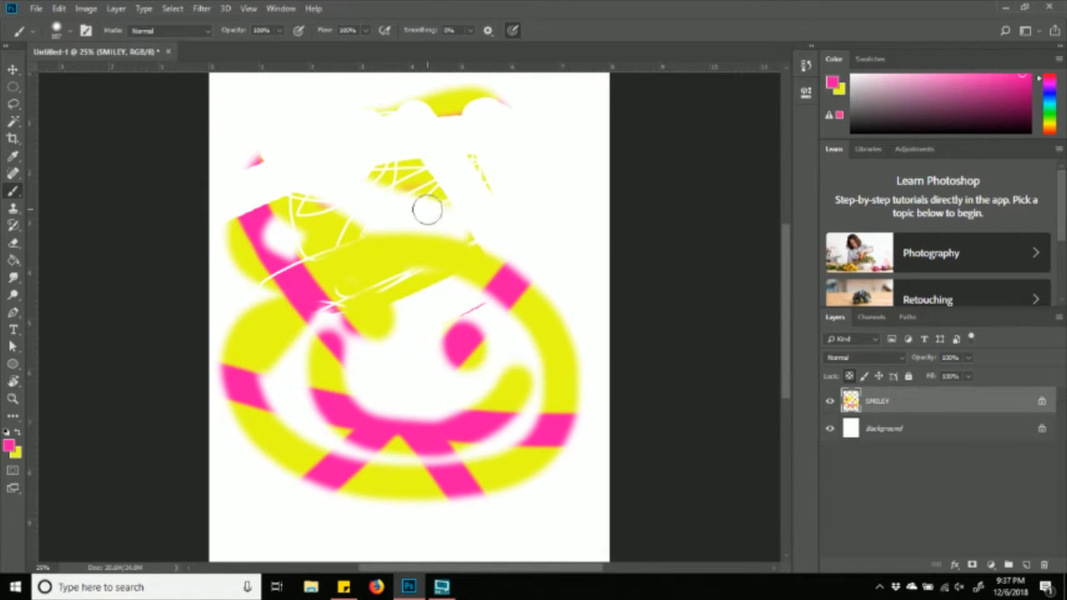
drag(431, 238, 436, 283)
drag(327, 203, 378, 330)
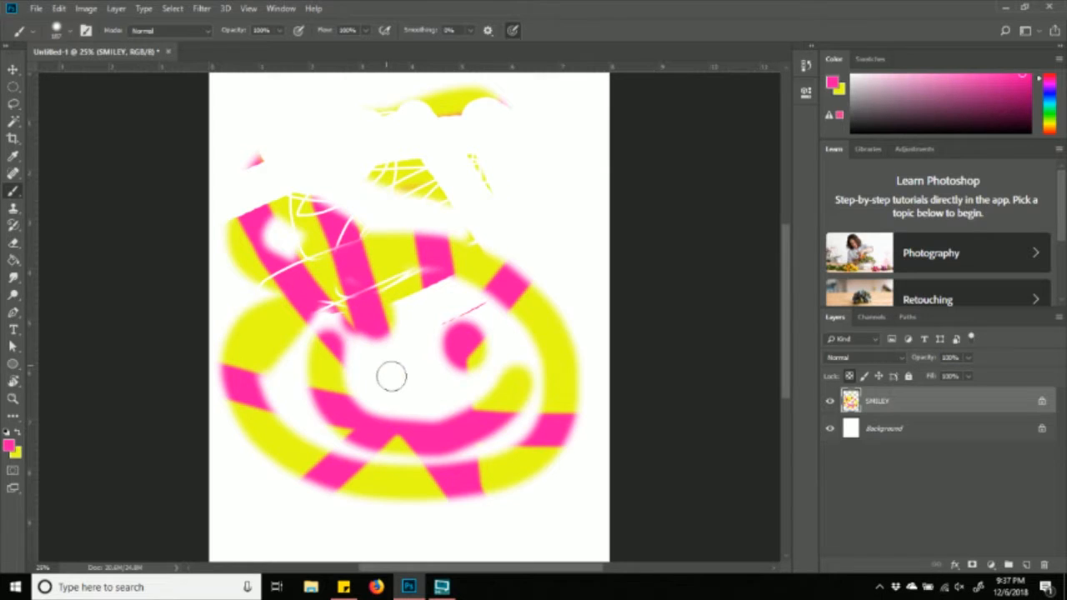
- Unlock SMILEY's transparent pixels and paint a large pink stroke on the upper right
click(848, 376)
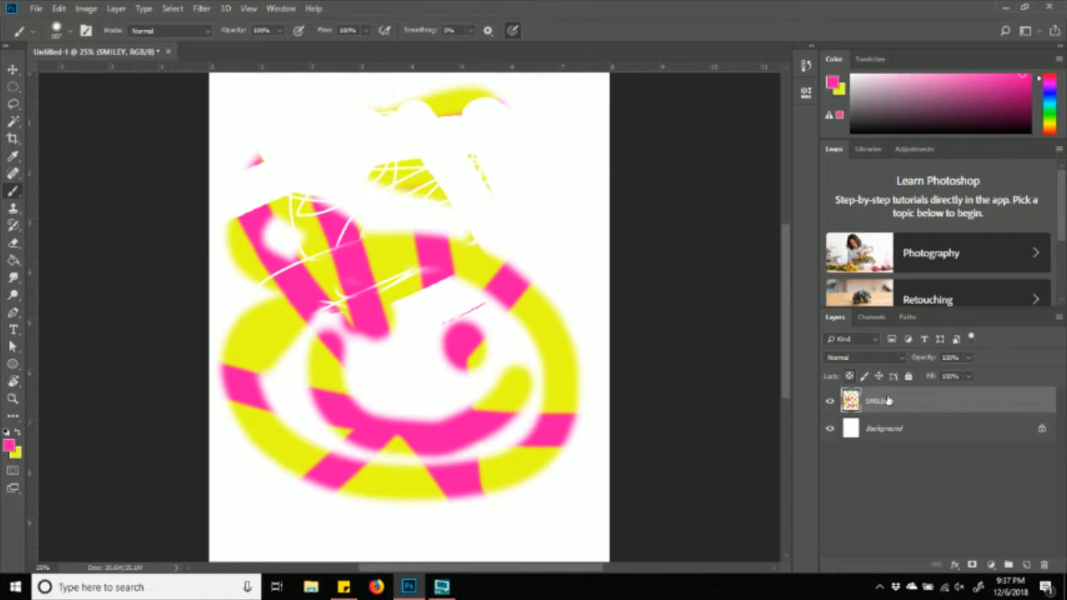
click(847, 377)
mouse_move(625, 180)
mouse_down()
mouse_move(557, 212)
mouse_move(588, 162)
mouse_move(284, 149)
mouse_move(253, 136)
mouse_move(412, 120)
mouse_move(590, 153)
mouse_move(553, 101)
mouse_move(519, 235)
mouse_move(575, 434)
mouse_move(548, 592)
mouse_move(309, 544)
mouse_move(175, 429)
mouse_move(722, 497)
mouse_move(776, 477)
mouse_up()
- Add a new empty layer above SMILEY
scroll(768, 467, down, 1)
scroll(577, 467, up, 3)
scroll(572, 470, down, 4)
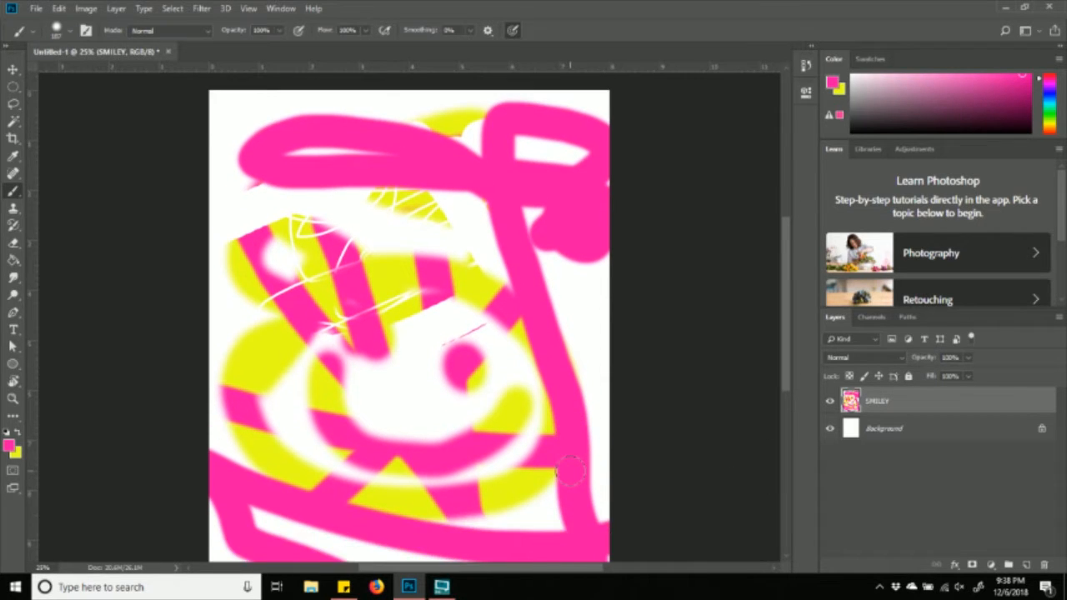
scroll(575, 469, up, 2)
scroll(577, 467, down, 2)
scroll(577, 468, up, 1)
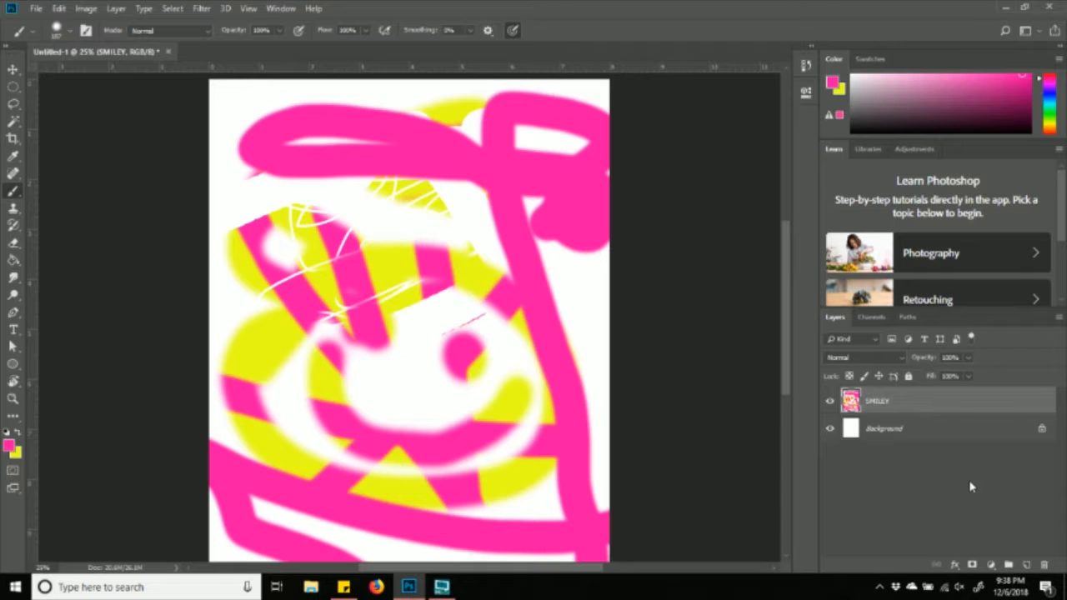
click(1027, 566)
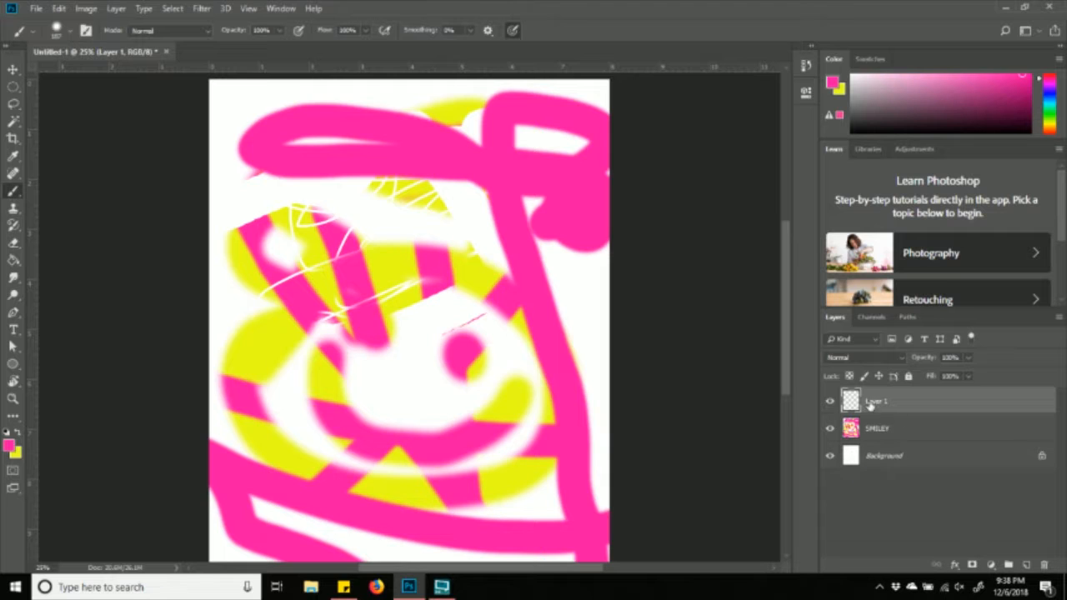
click(881, 459)
click(872, 402)
click(882, 451)
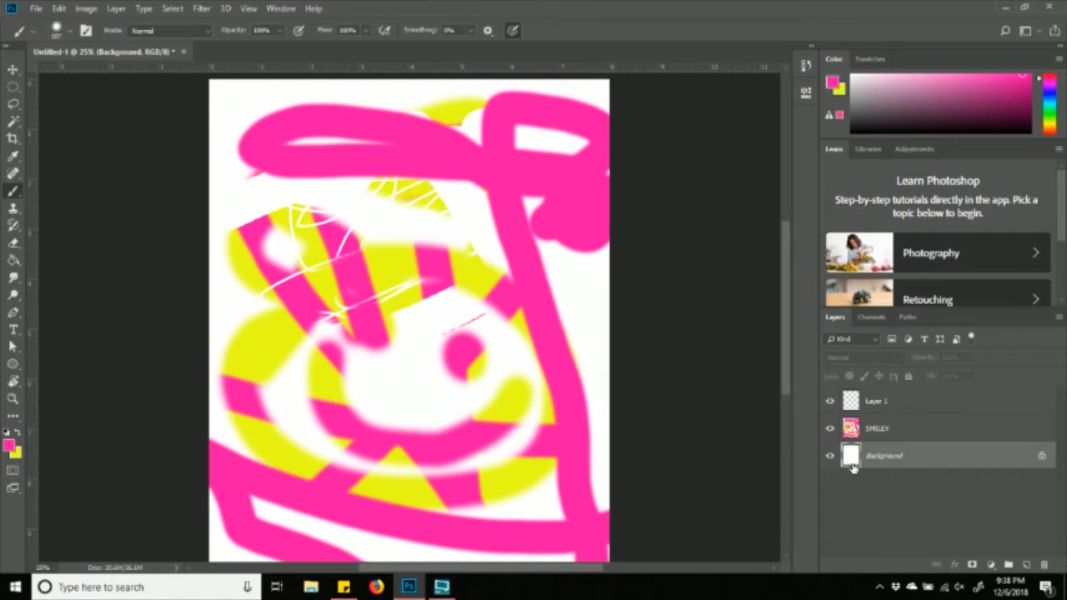
click(872, 430)
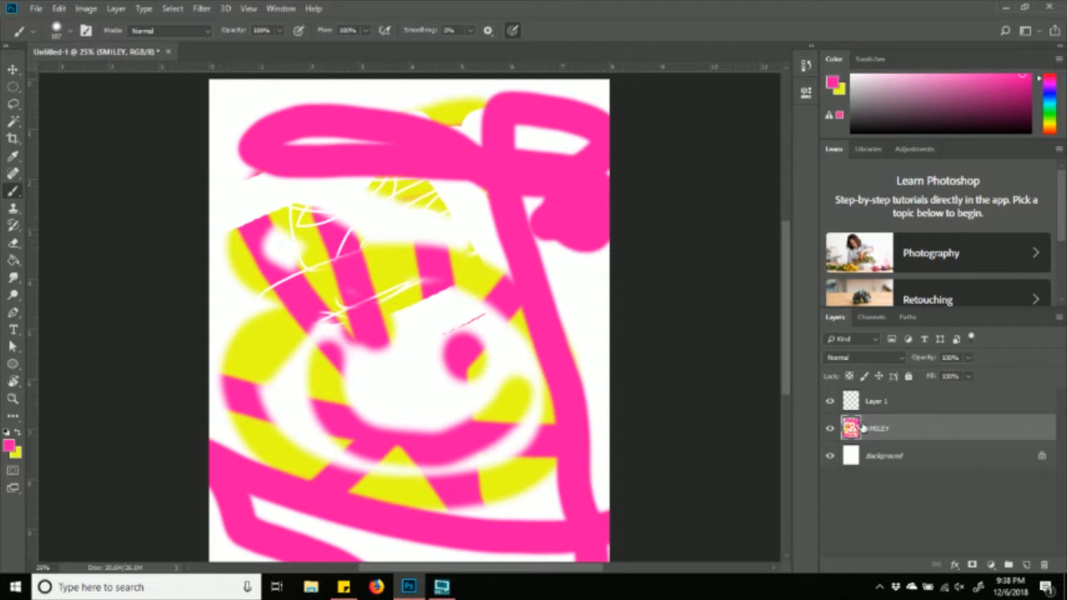
click(921, 404)
click(866, 427)
click(872, 450)
click(876, 429)
click(874, 402)
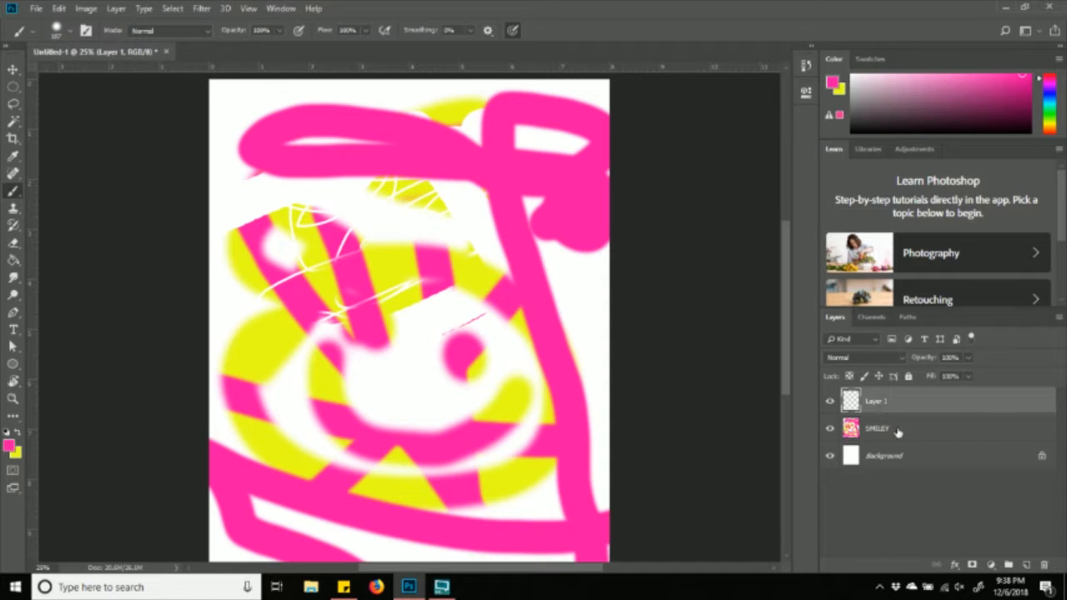
click(898, 433)
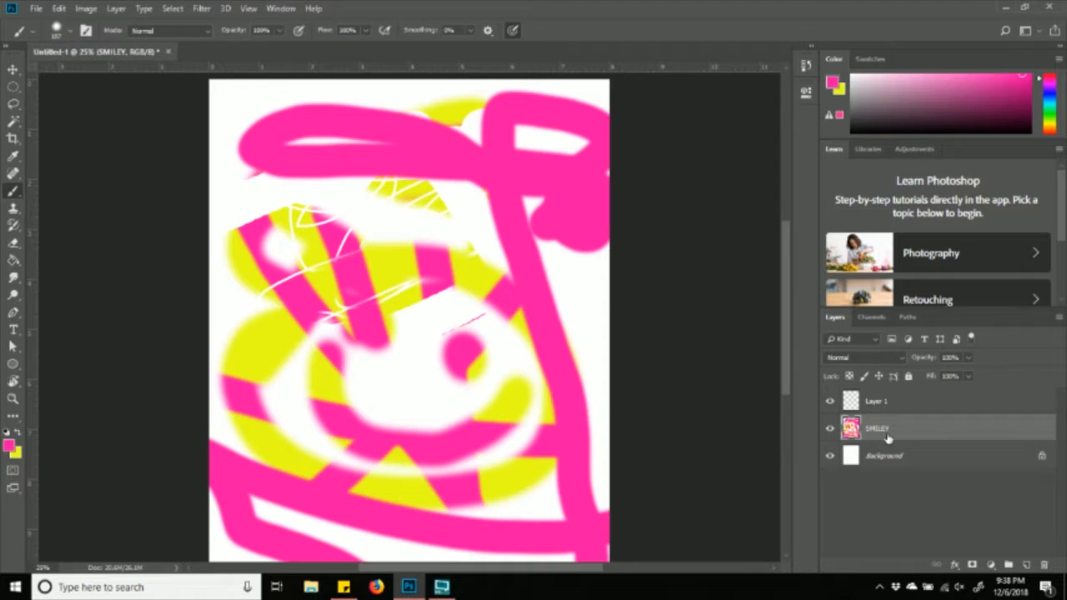
- On Layer 1, switch to blue and paint blue strokes down the left and along the bottom
click(897, 393)
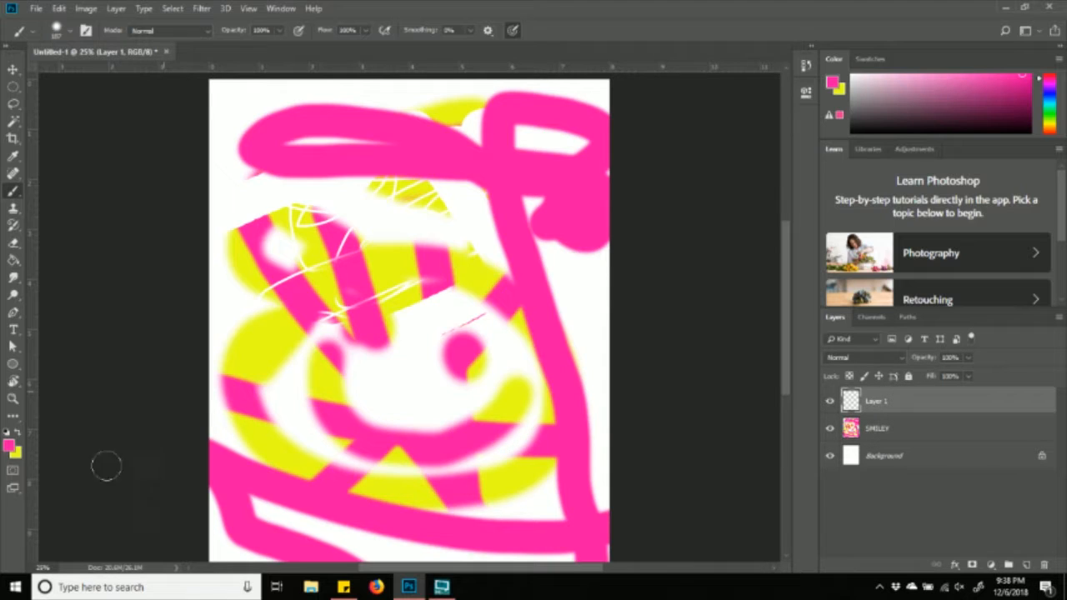
click(1052, 95)
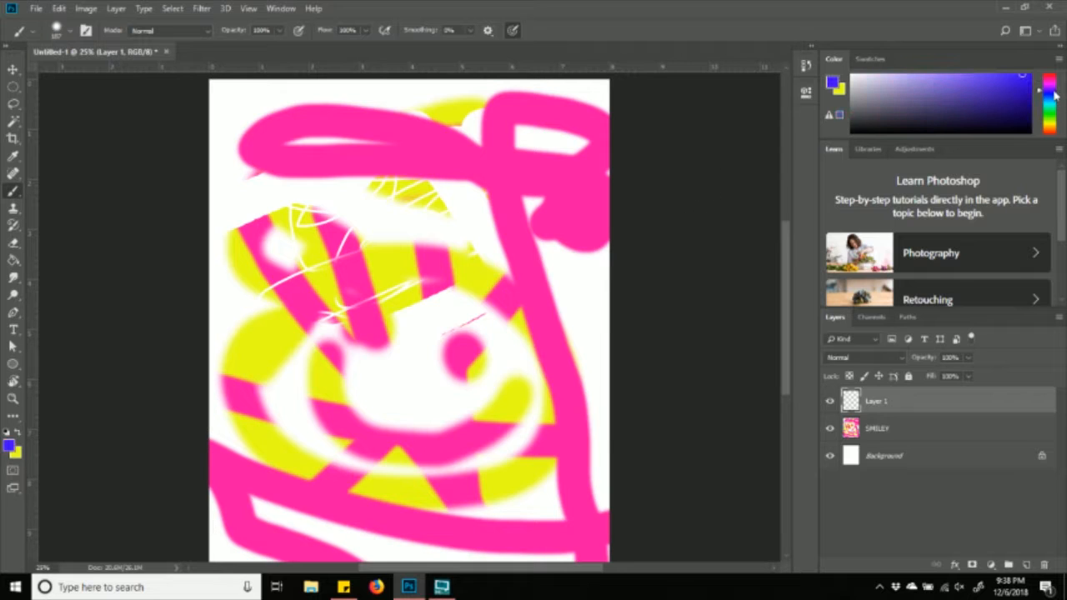
mouse_move(219, 116)
mouse_down()
mouse_move(500, 140)
mouse_move(216, 259)
mouse_move(581, 301)
mouse_move(201, 438)
mouse_up()
drag(213, 512, 767, 526)
scroll(529, 445, down, 2)
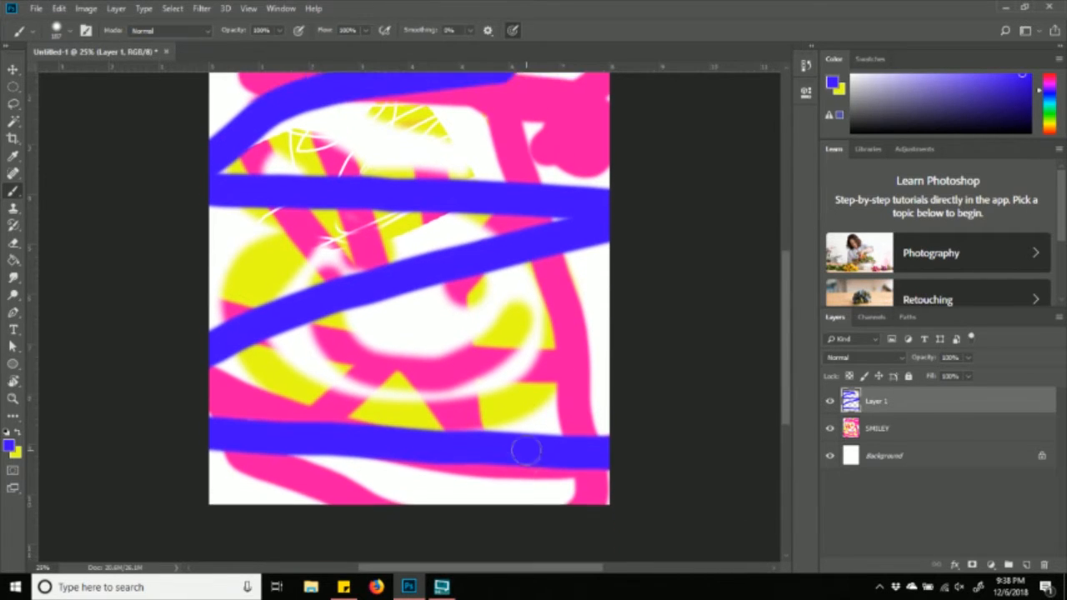
scroll(526, 451, up, 5)
scroll(526, 450, down, 4)
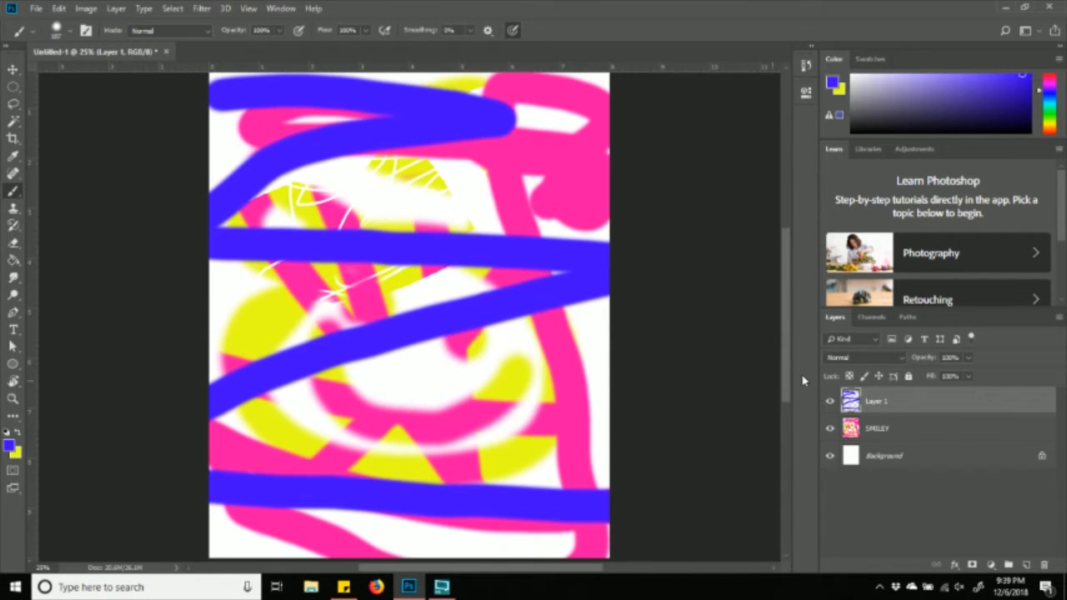
- Paint more blue strokes across the image, ending with a horizontal stroke at upper right
key(ctrl+plus)
key(ctrl+plus)
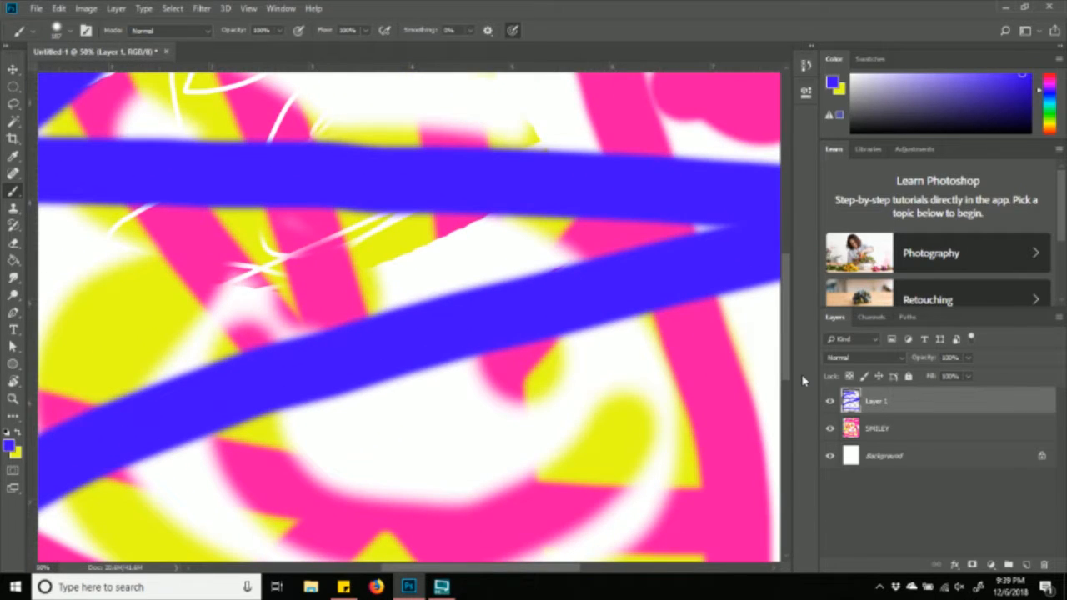
mouse_move(464, 108)
mouse_down()
mouse_move(389, 279)
mouse_move(62, 540)
mouse_move(542, 410)
mouse_up()
mouse_move(421, 467)
mouse_down()
mouse_move(553, 400)
mouse_move(639, 393)
mouse_up()
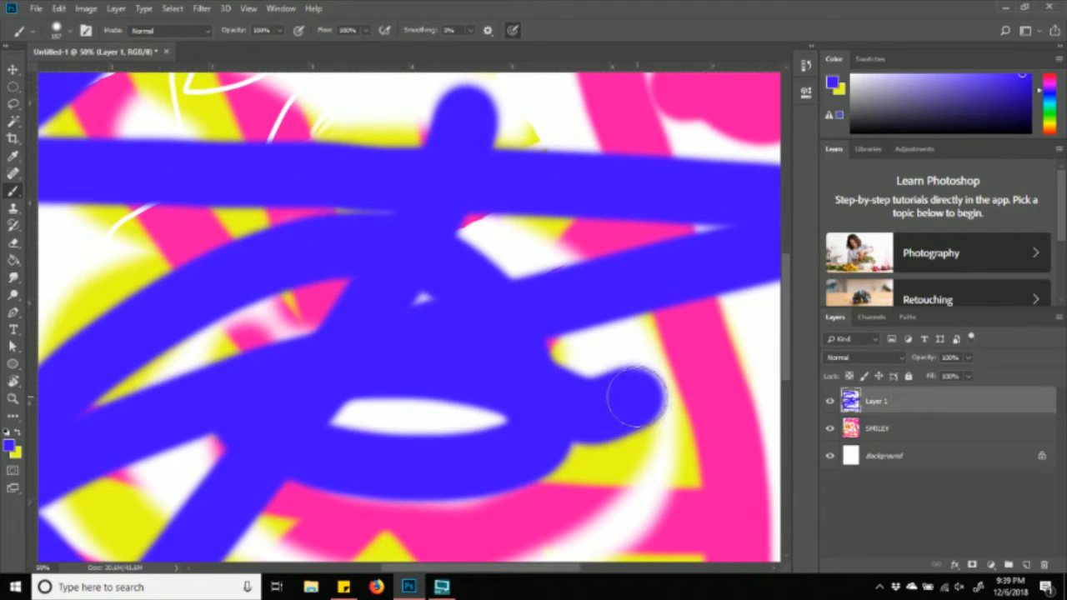
key(ctrl+minus)
key(ctrl+minus)
key(ctrl+plus)
key(ctrl+minus)
key(ctrl+minus)
key(ctrl+plus)
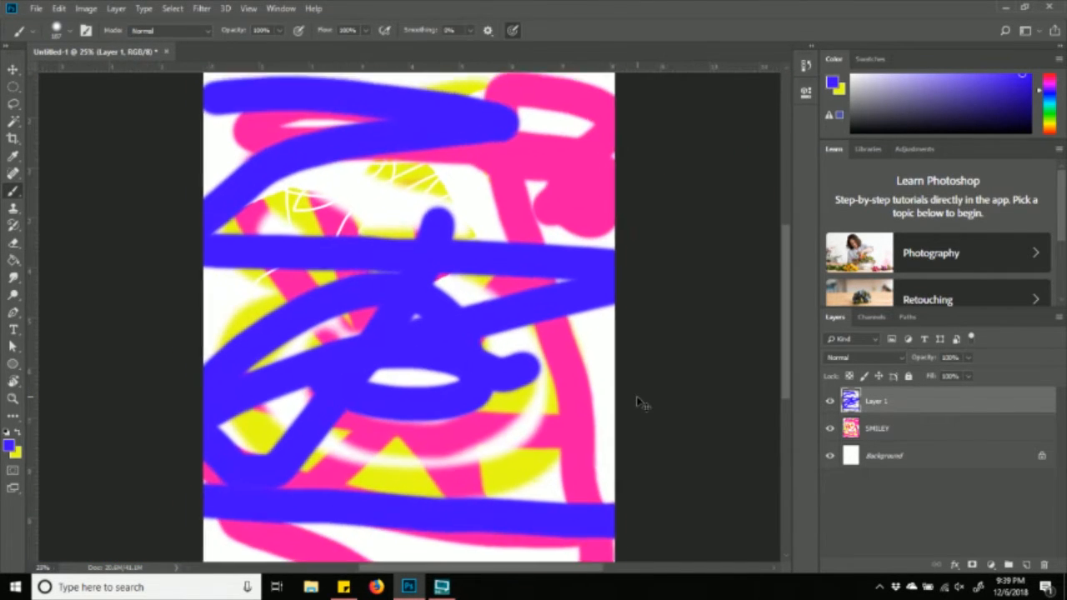
key(ctrl+plus)
key(ctrl+minus)
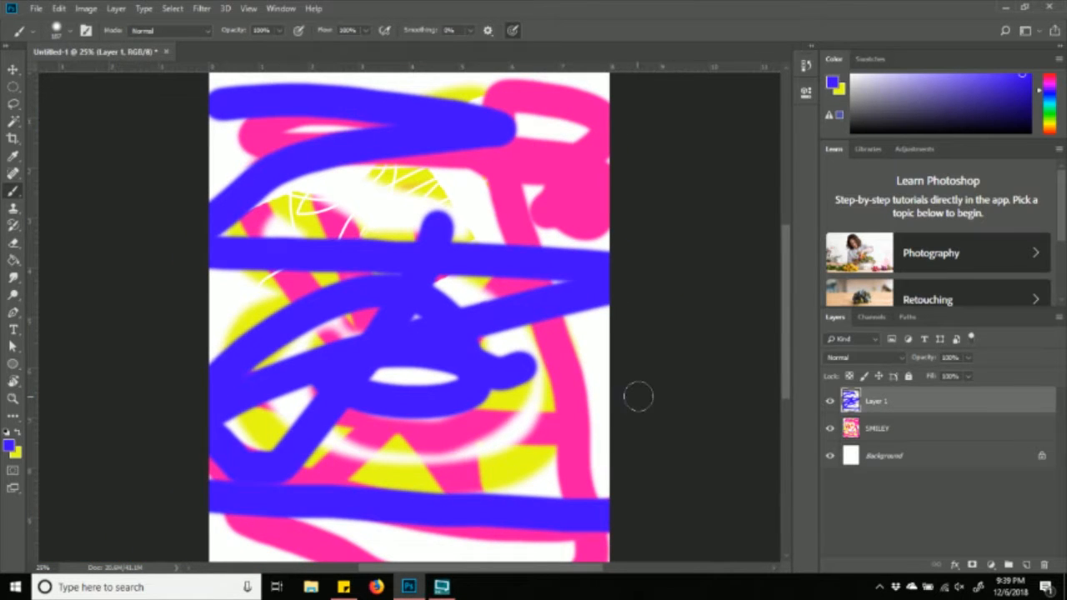
drag(794, 300, 790, 308)
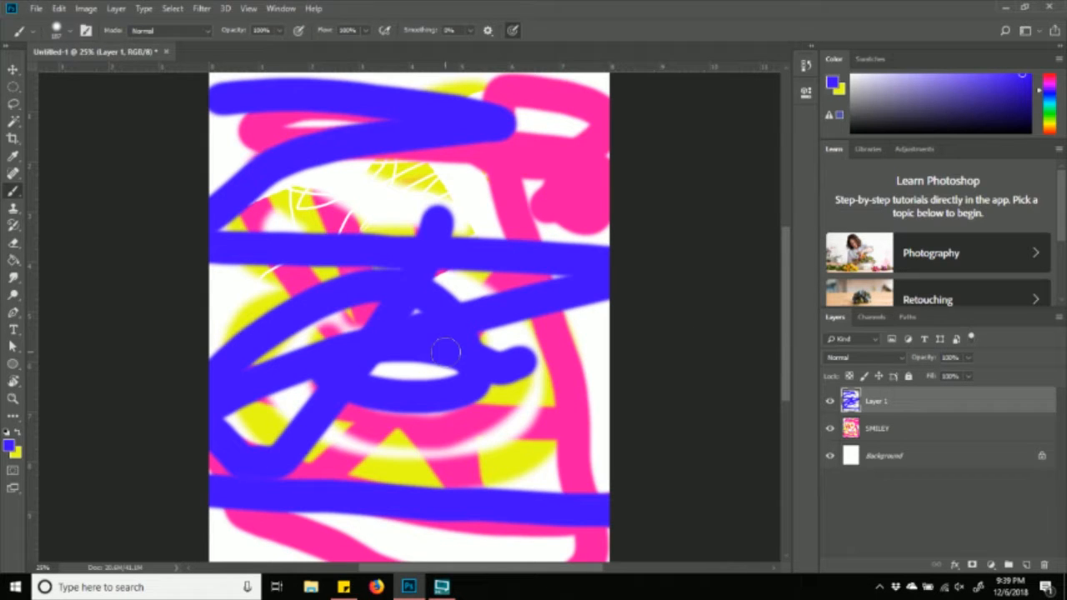
drag(469, 185, 700, 191)
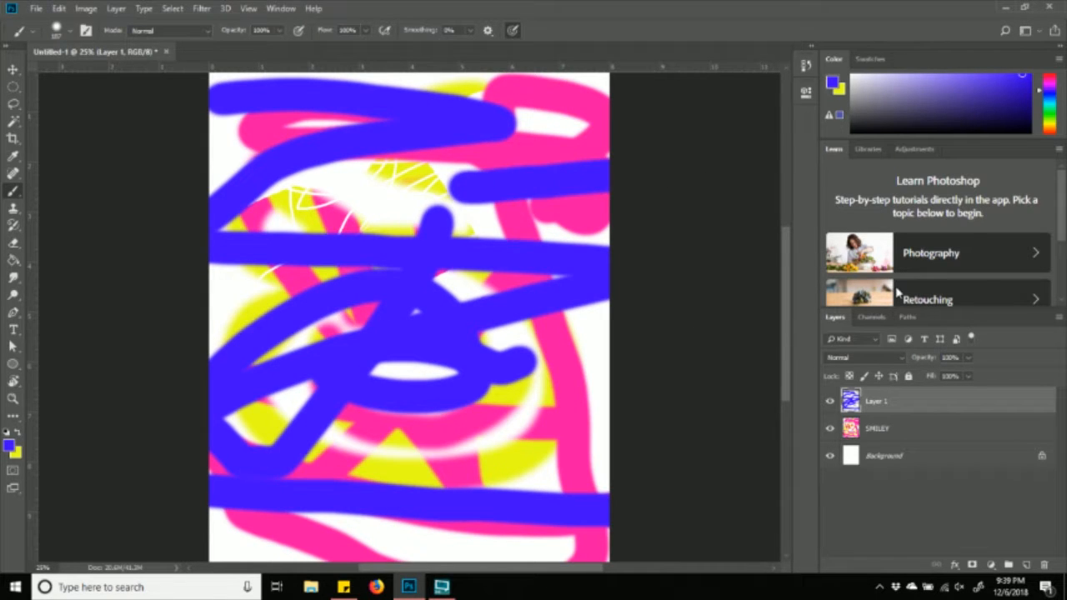
- Hide and show Layer 1 to compare the canvas with and without the blue strokes
scroll(695, 395, down, 2)
scroll(694, 395, up, 2)
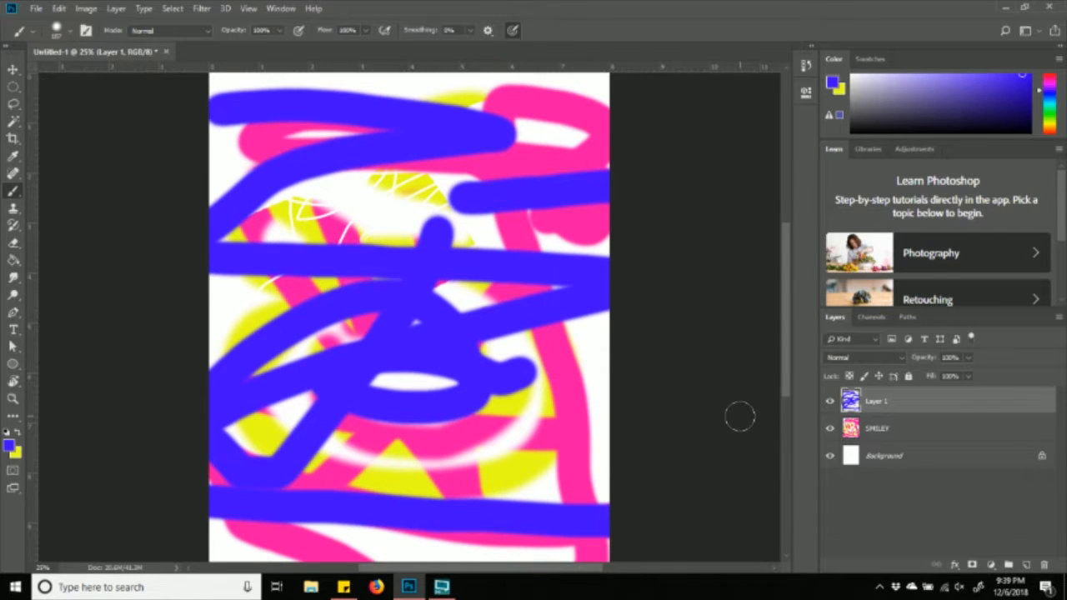
click(830, 402)
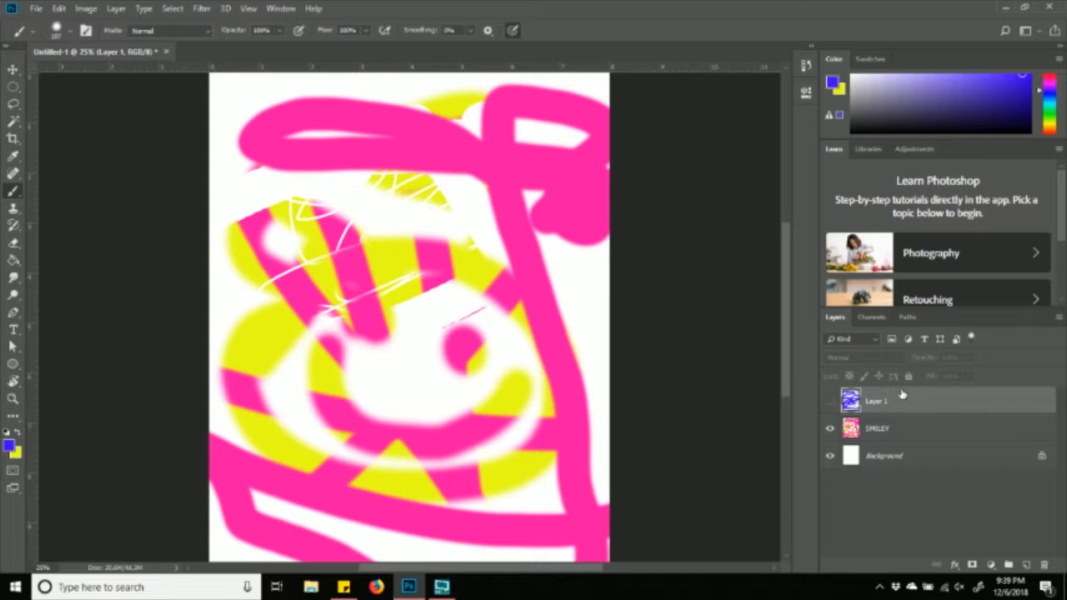
click(830, 402)
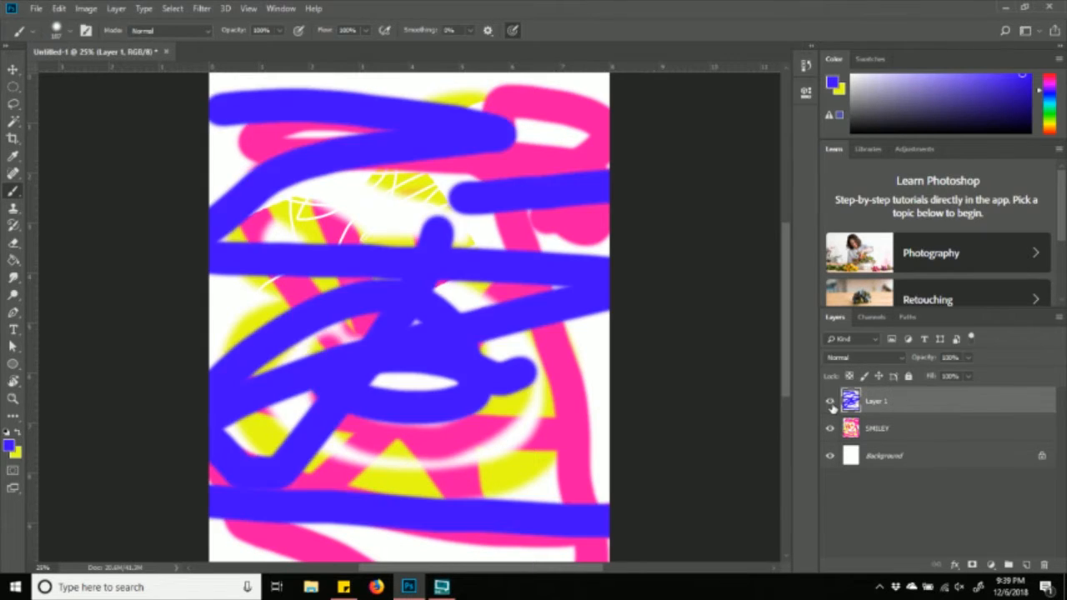
click(830, 402)
click(830, 402)
click(831, 402)
click(830, 401)
- Toggle SMILEY and Layer 1 on and off repeatedly, leaving both layers visible
click(831, 428)
click(831, 429)
click(832, 429)
click(832, 429)
click(832, 429)
click(831, 429)
click(831, 429)
click(832, 429)
click(832, 428)
click(831, 429)
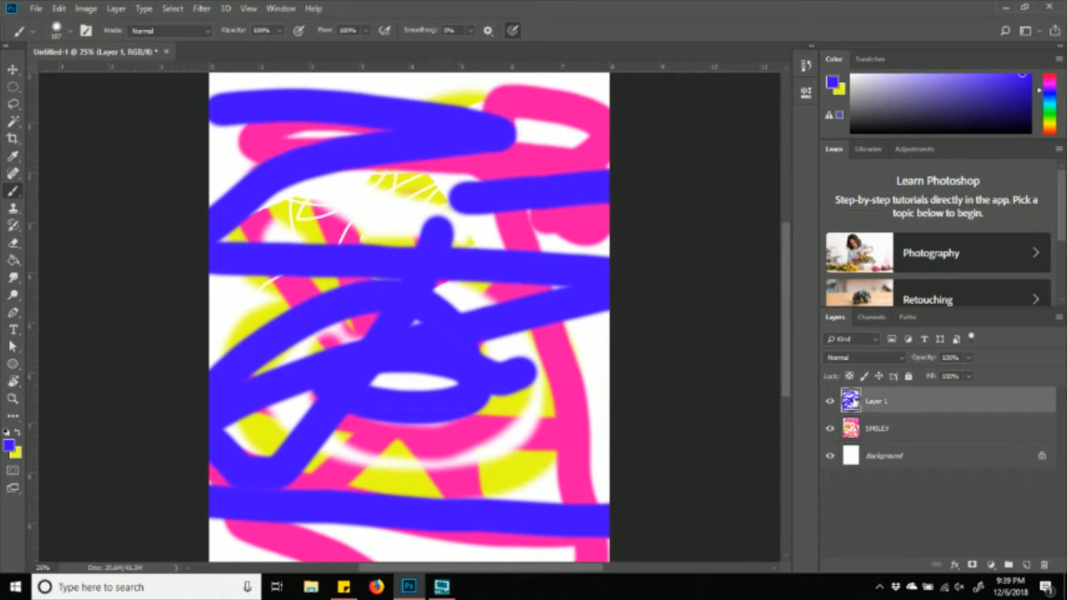
click(830, 402)
click(829, 402)
click(831, 428)
click(832, 428)
click(829, 402)
click(830, 402)
click(831, 428)
click(831, 429)
click(829, 402)
click(829, 402)
- Paint a yellow stroke across the top blue strokes, then unlock Layer 1's transparent pixels
click(20, 432)
mouse_move(238, 198)
mouse_down()
mouse_move(394, 51)
mouse_move(460, 189)
mouse_move(473, 102)
mouse_move(471, 204)
mouse_up()
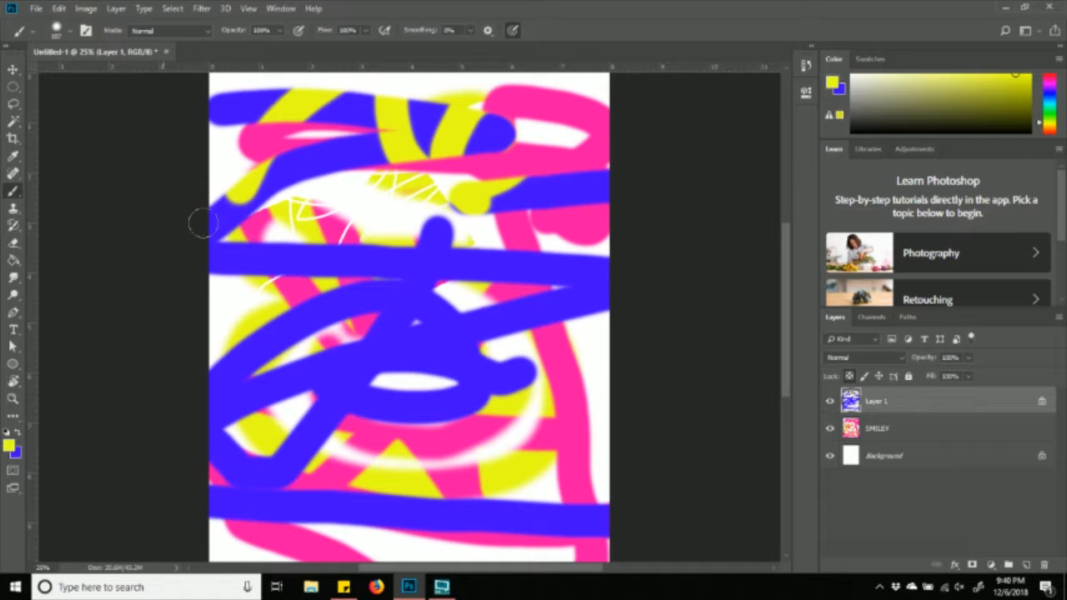
click(851, 378)
- Rename the top layer holding the blue strokes from Layer 1 to 'blue'
double_click(880, 404)
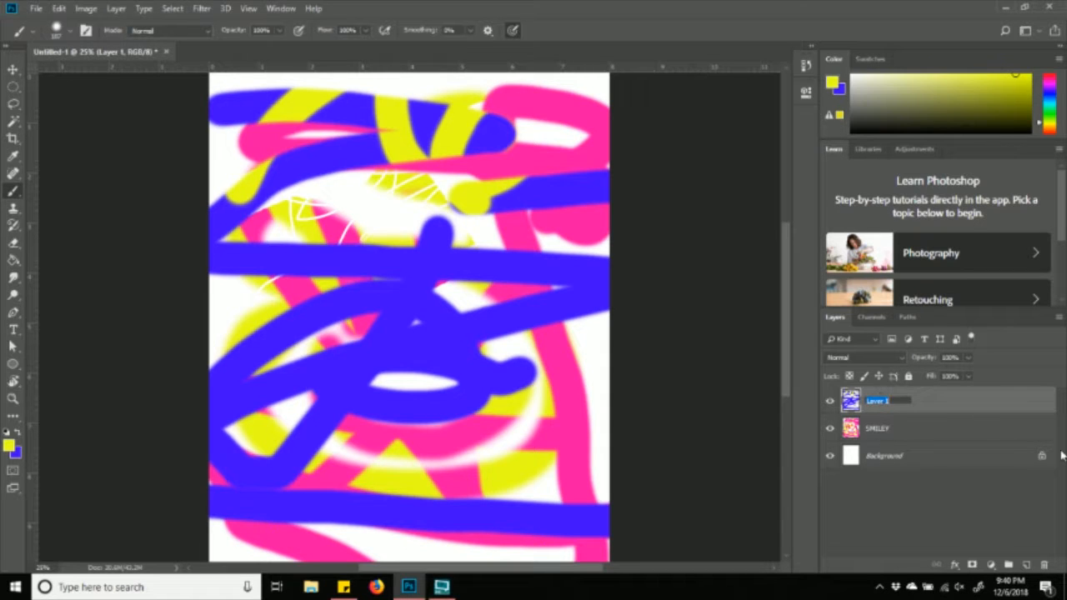
text(S)
text(lue)
key(Return)
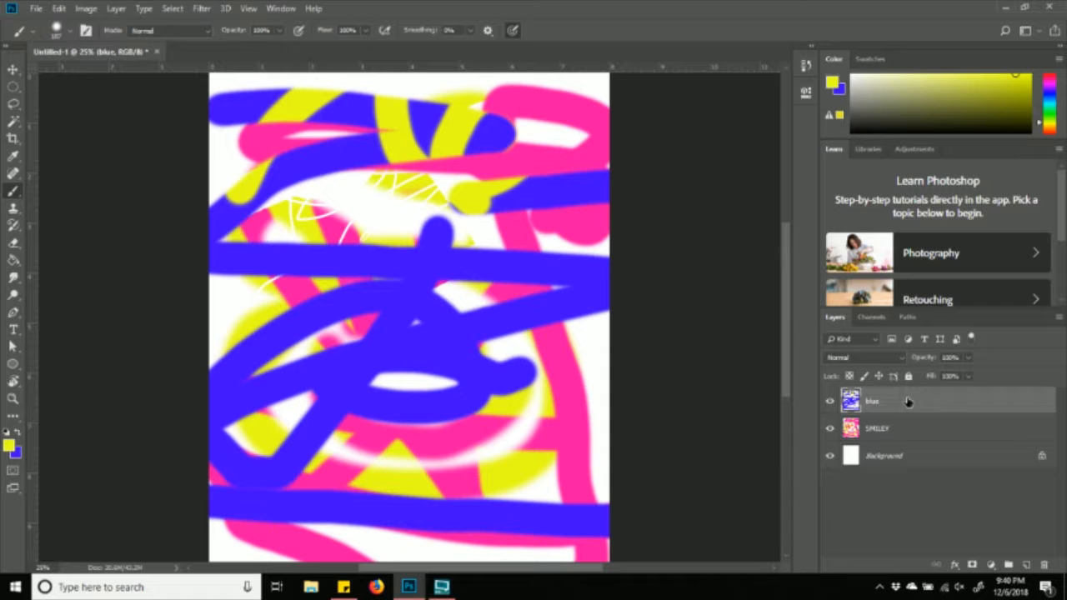
drag(908, 401, 912, 434)
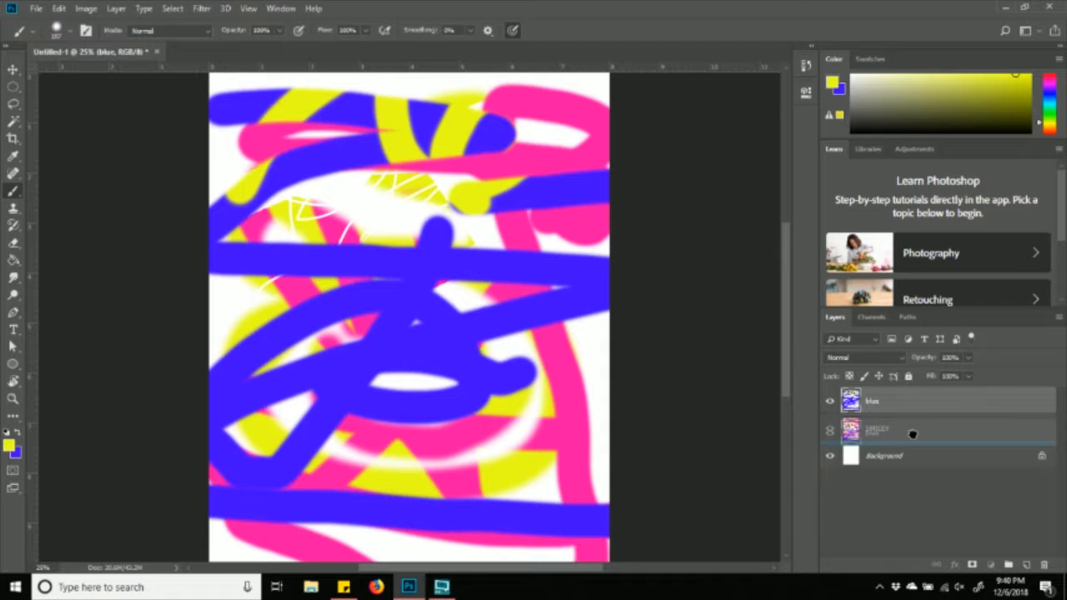
drag(912, 434, 914, 439)
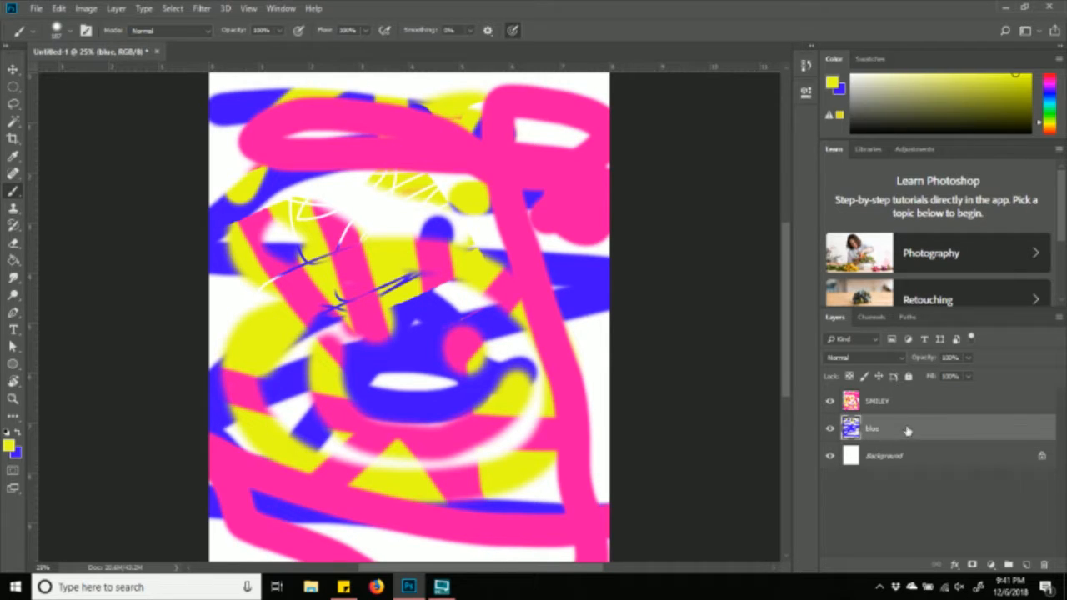
mouse_move(917, 428)
mouse_down()
mouse_move(917, 392)
mouse_move(916, 429)
mouse_up()
mouse_move(917, 432)
mouse_down()
mouse_move(913, 399)
mouse_move(915, 436)
mouse_up()
drag(914, 435, 912, 405)
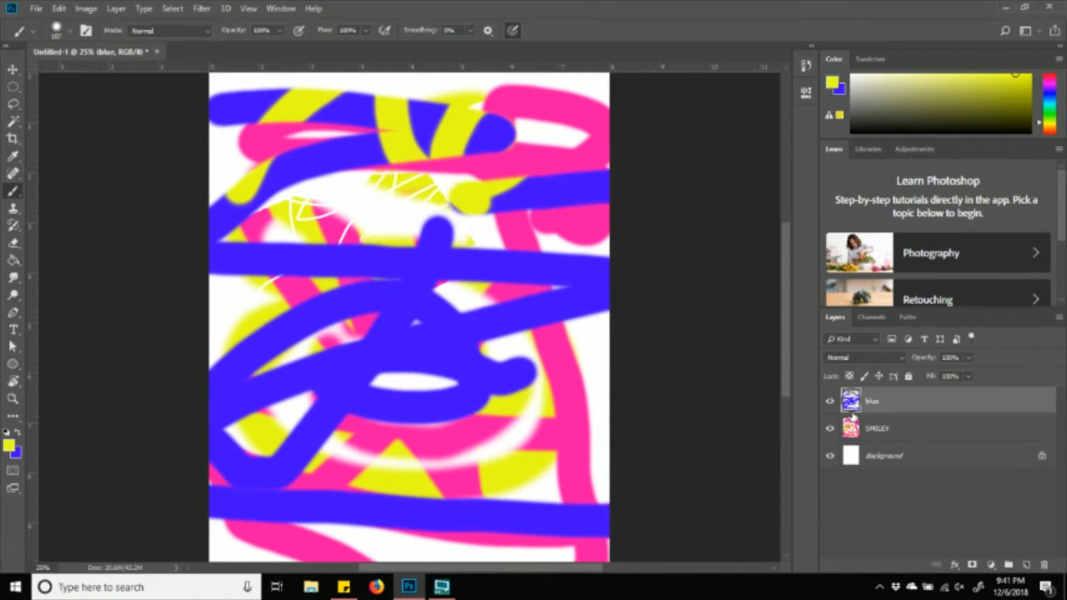
- Zoom out to the whole page and drag the blue layer onto the trash icon
key(ctrl+minus)
key(ctrl+plus)
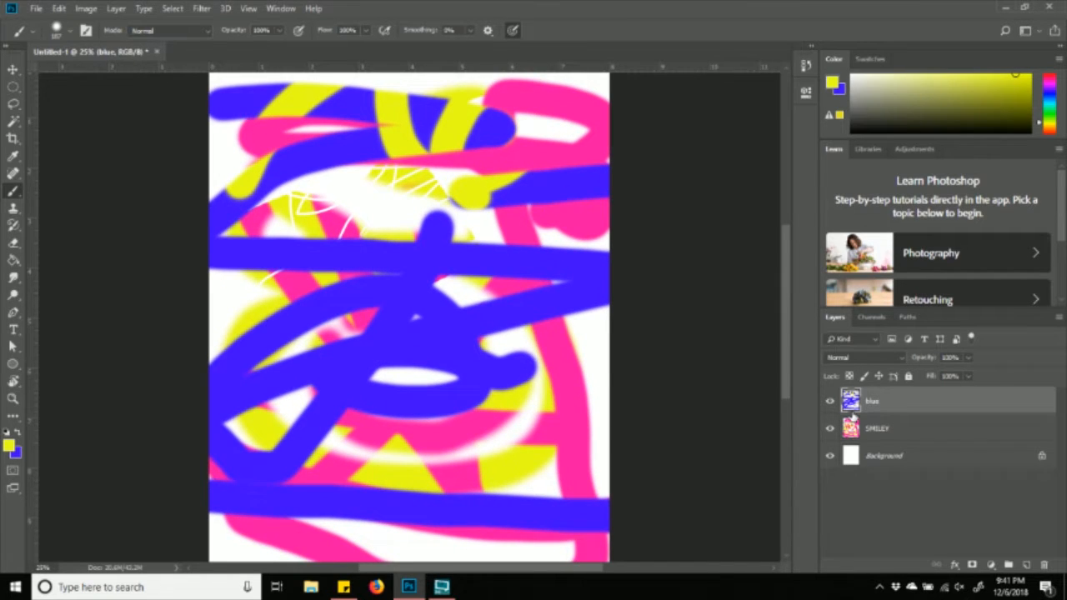
key(ctrl+minus)
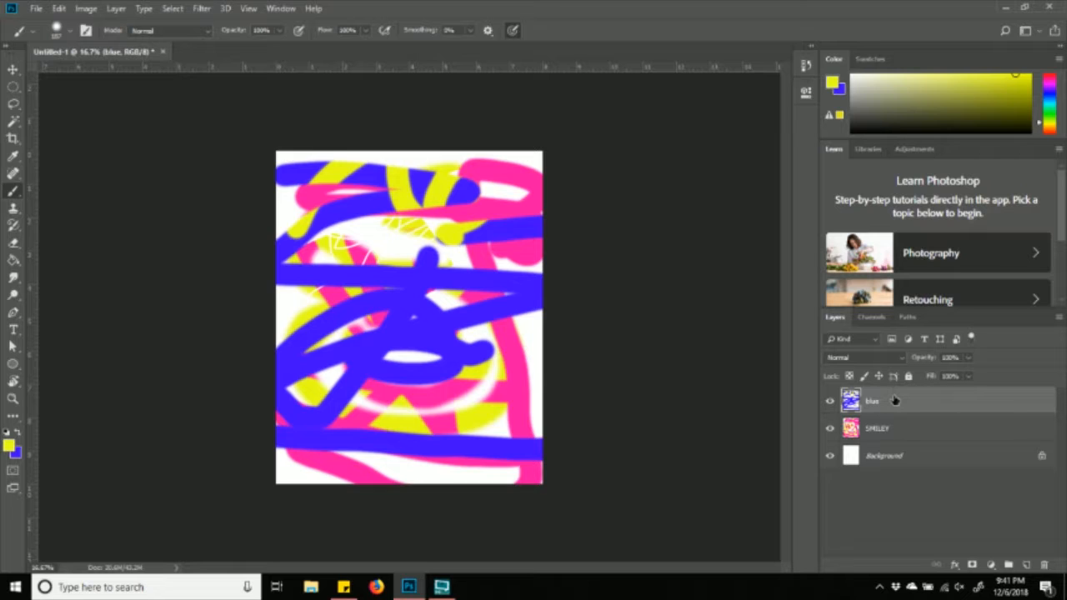
drag(895, 401, 1052, 573)
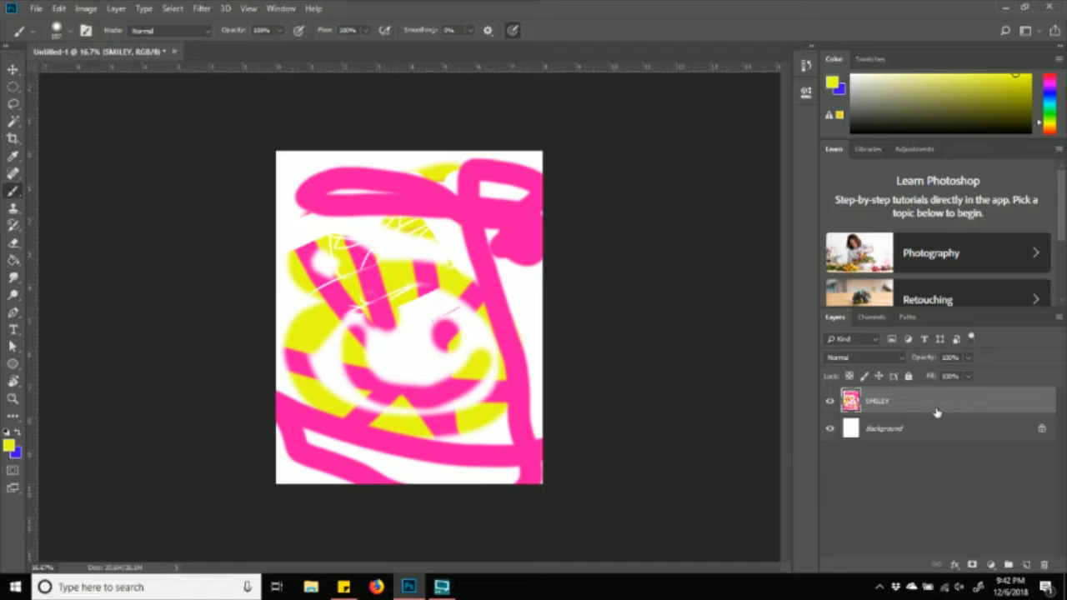
- Delete the SMILEY layer via its context menu, then zoom out to view the blank page
right_click(890, 405)
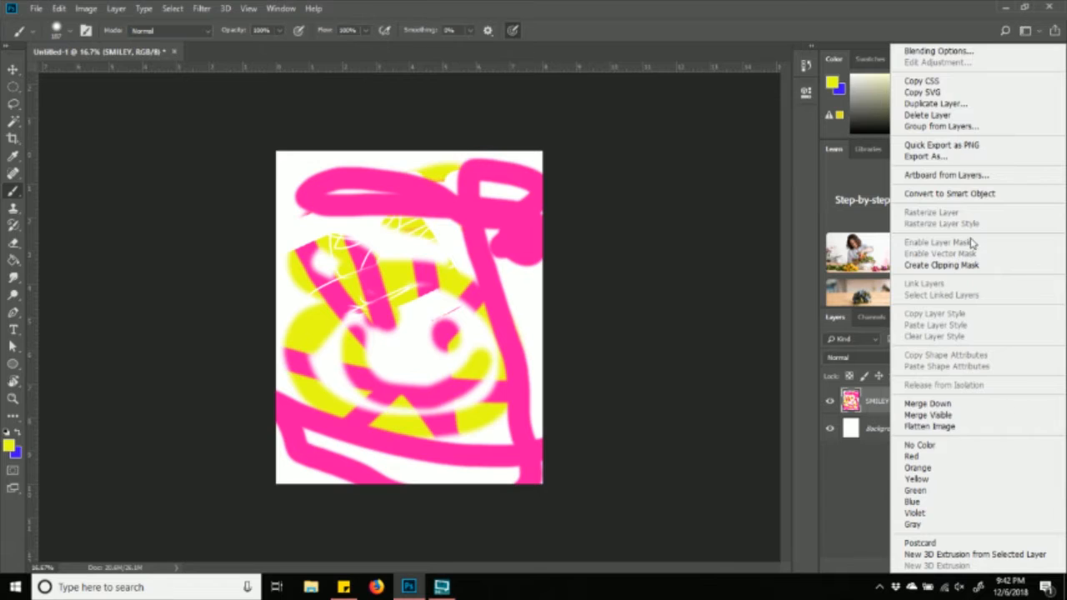
click(955, 119)
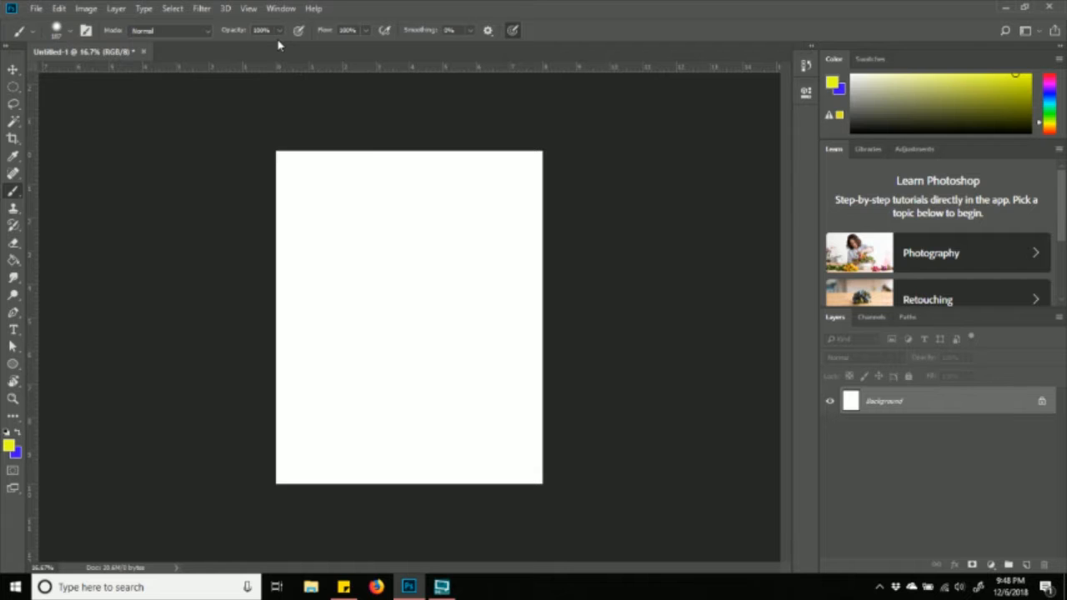
key(ctrl+plus)
key(ctrl+plus)
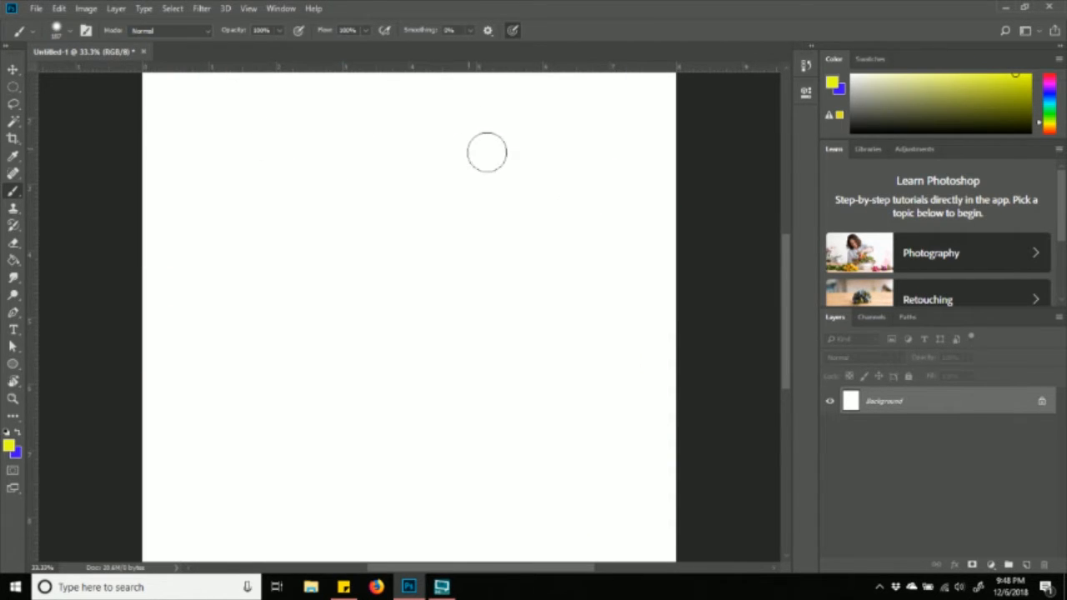
key(ctrl+minus)
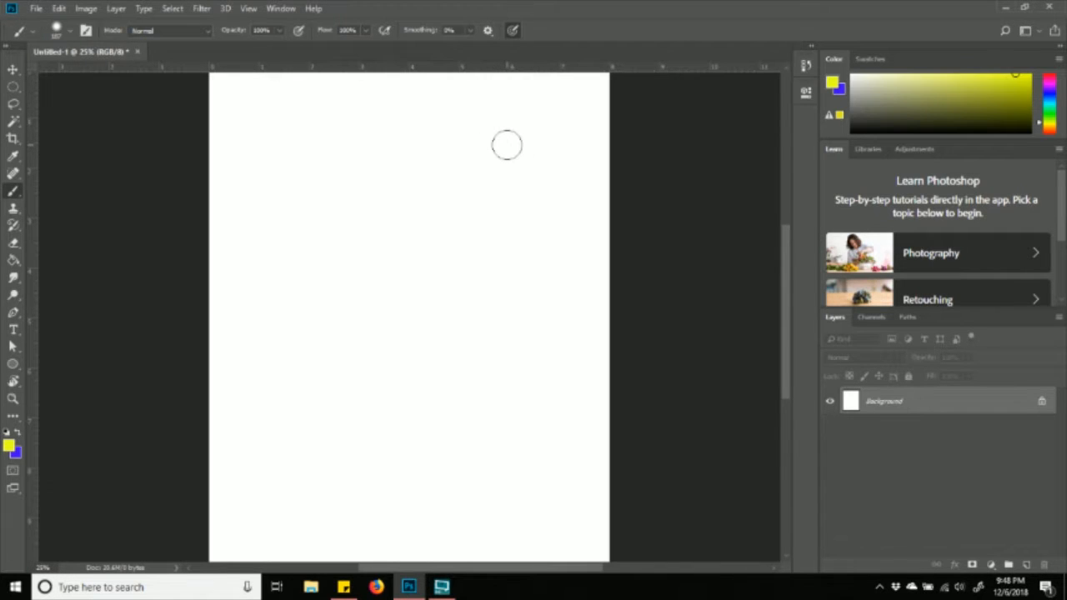
key(ctrl+minus)
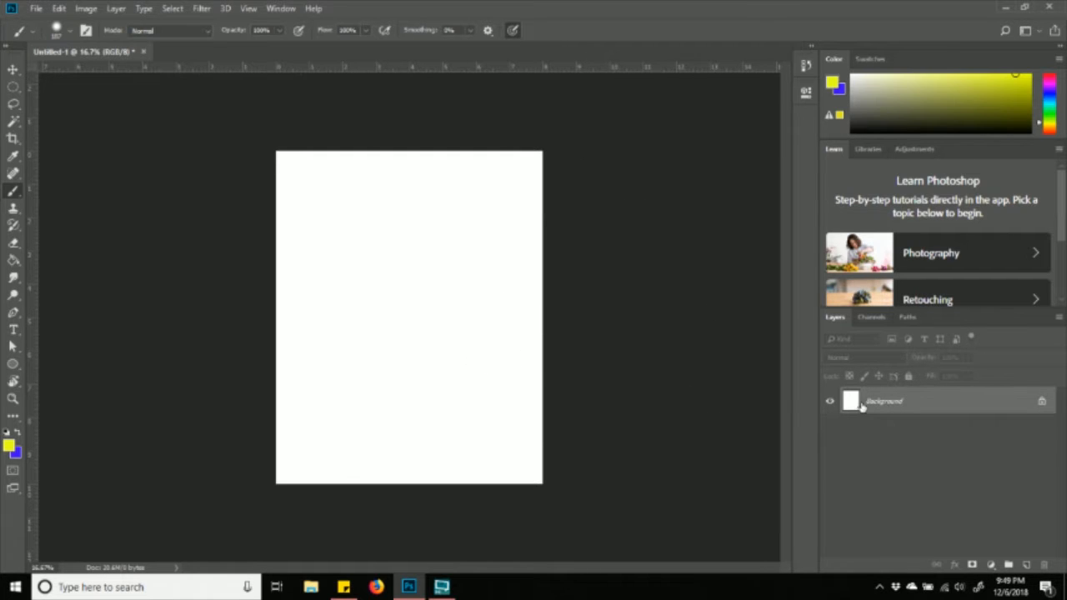
- Create a new empty Layer 1 above Background and zoom the canvas to 50%
click(1025, 565)
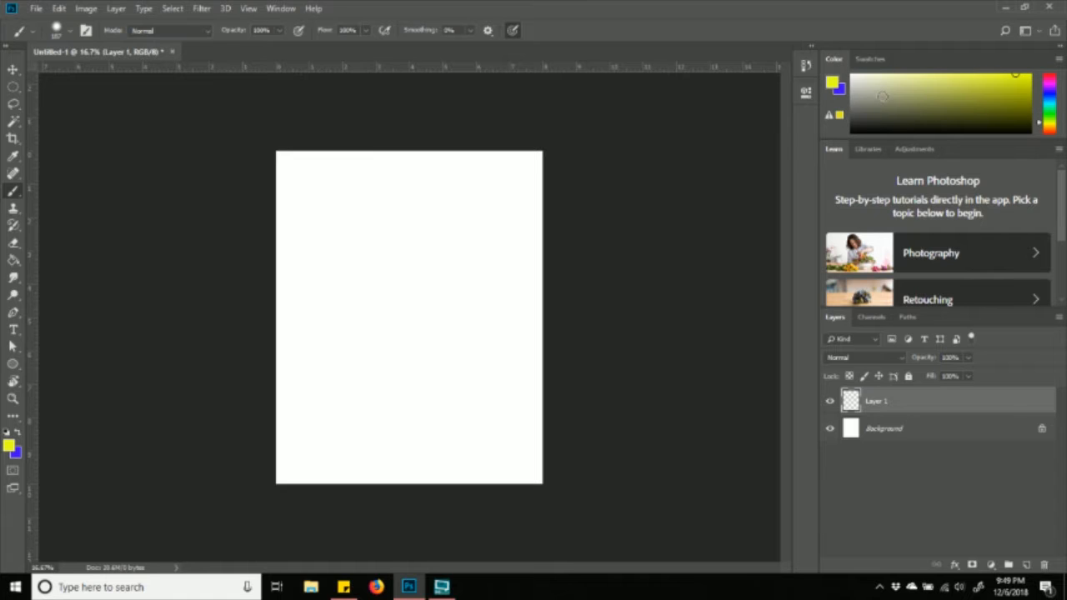
key(ctrl+plus)
key(ctrl+plus)
key(ctrl+plus)
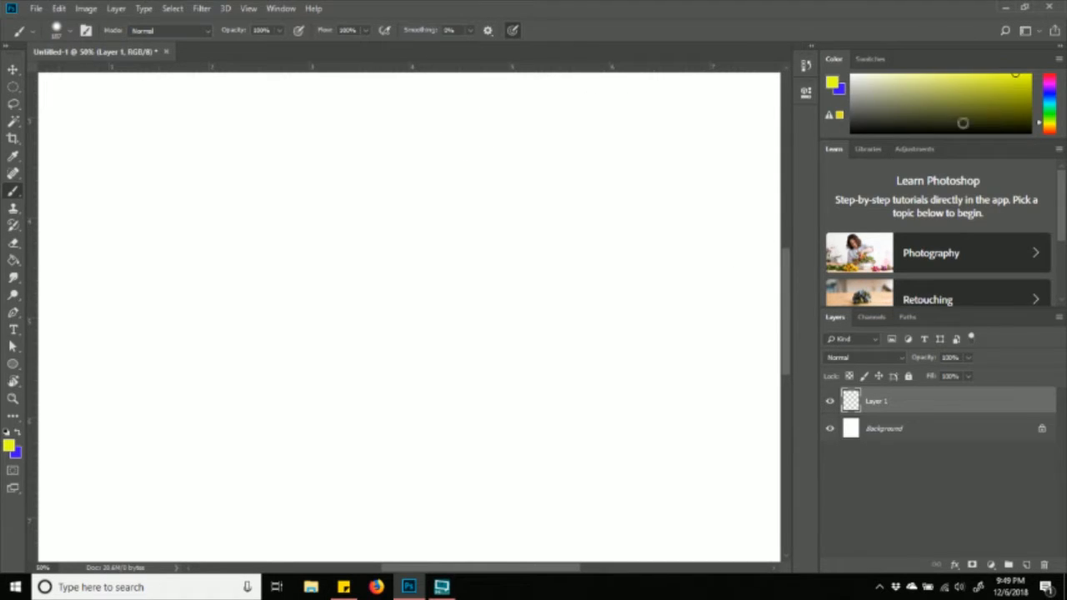
- Pick pink as the paint colour and set a Hard Round brush to 100% hardness and 800 px
drag(1061, 131, 1060, 78)
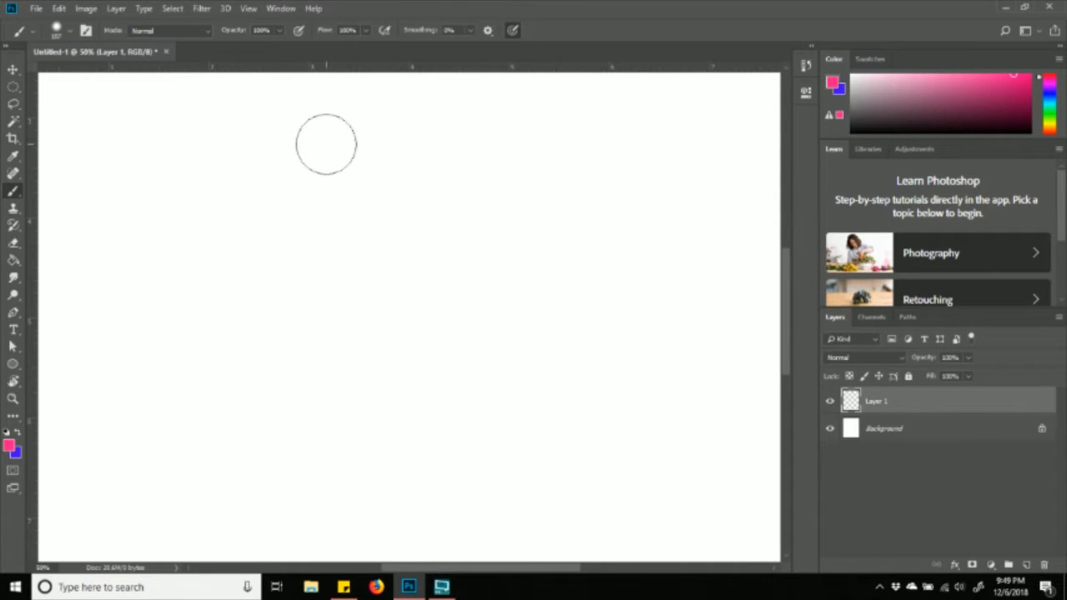
click(71, 32)
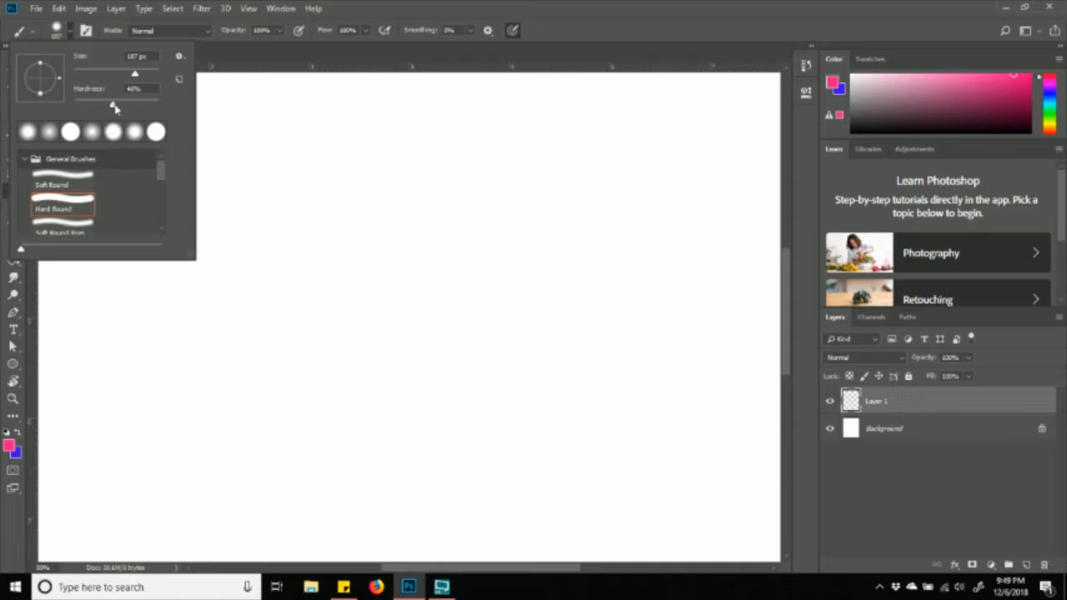
drag(114, 107, 128, 109)
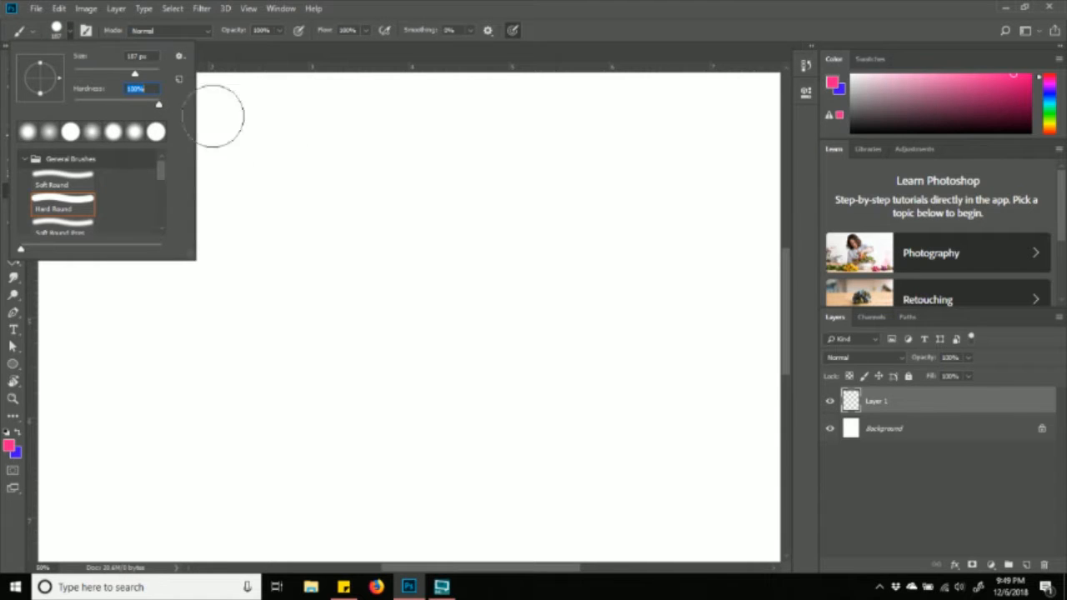
drag(135, 75, 153, 74)
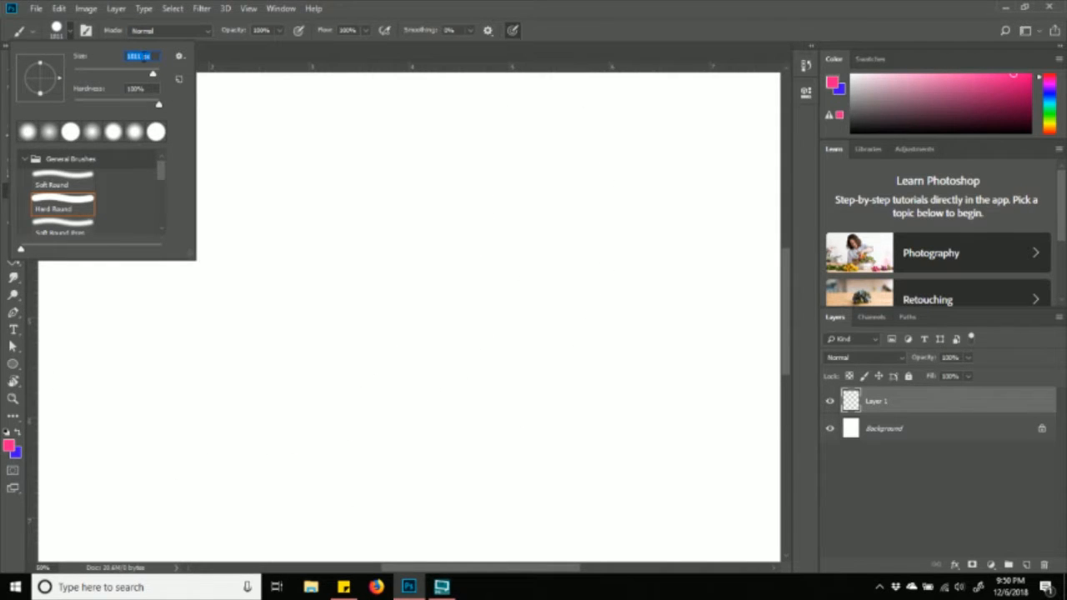
text(800)
key(Return)
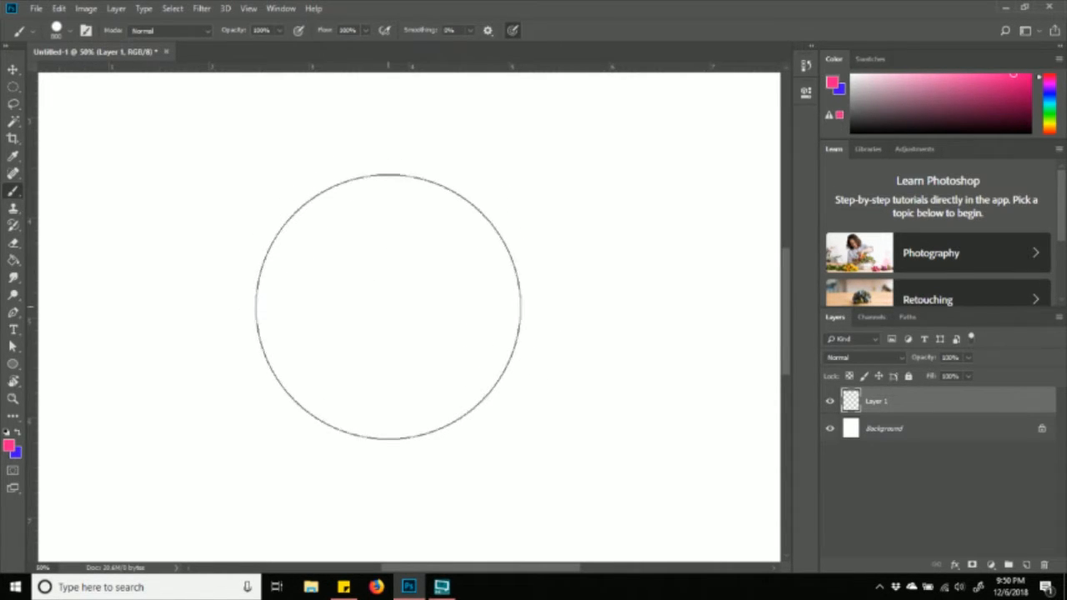
- Stamp one 800 px pink dot left of centre on Layer 1, then zoom in on it
click(388, 306)
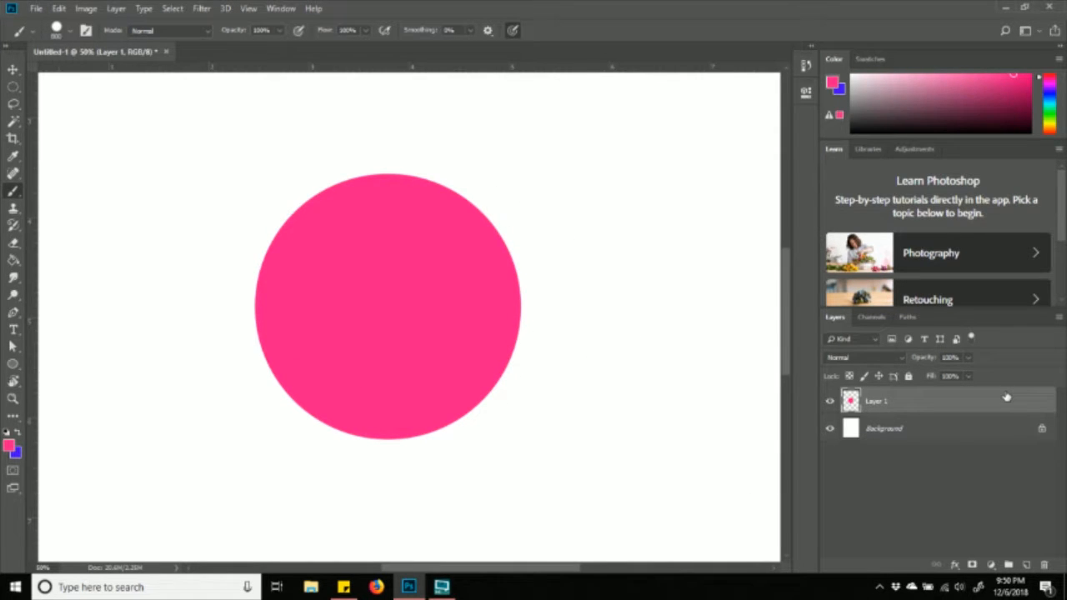
key(ctrl+equal)
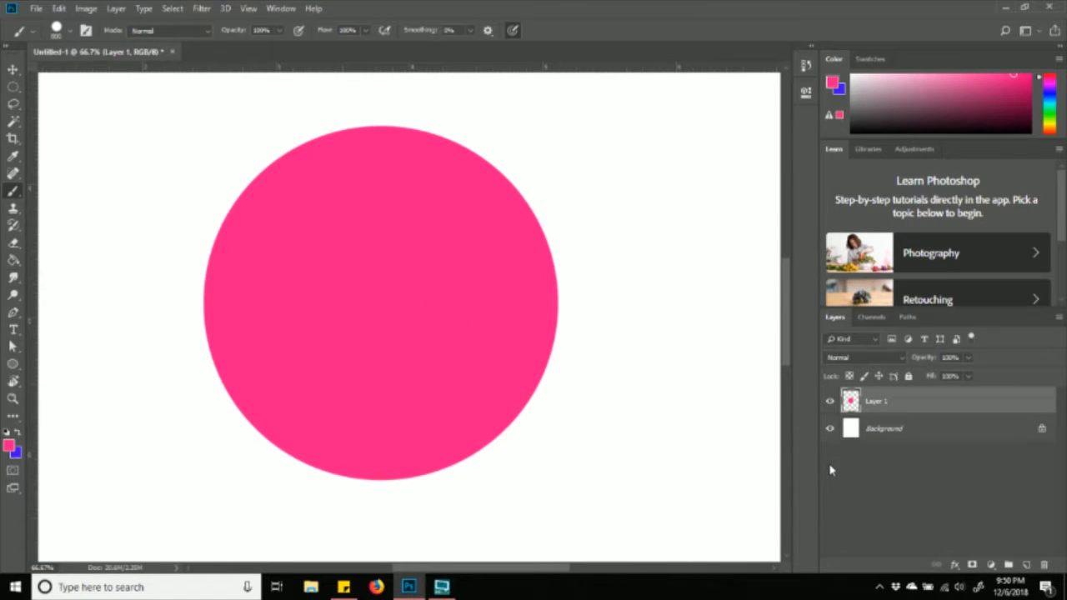
- Lock Layer 1's transparent pixels and check the brush size in the preset picker
click(849, 376)
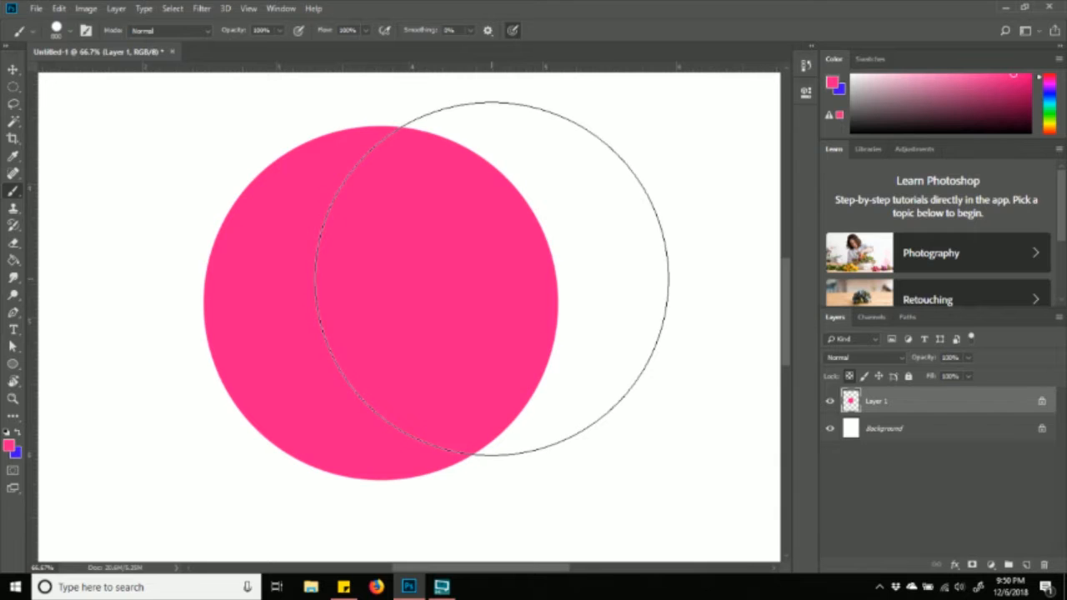
click(71, 32)
key(Return)
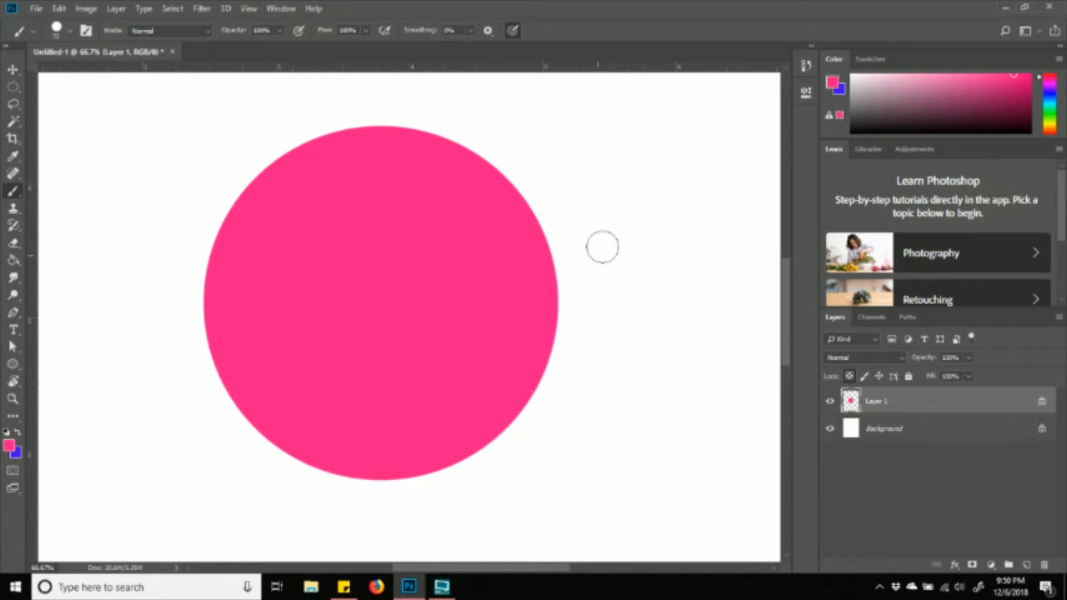
scroll(612, 279, up, 1)
scroll(612, 279, up, 2)
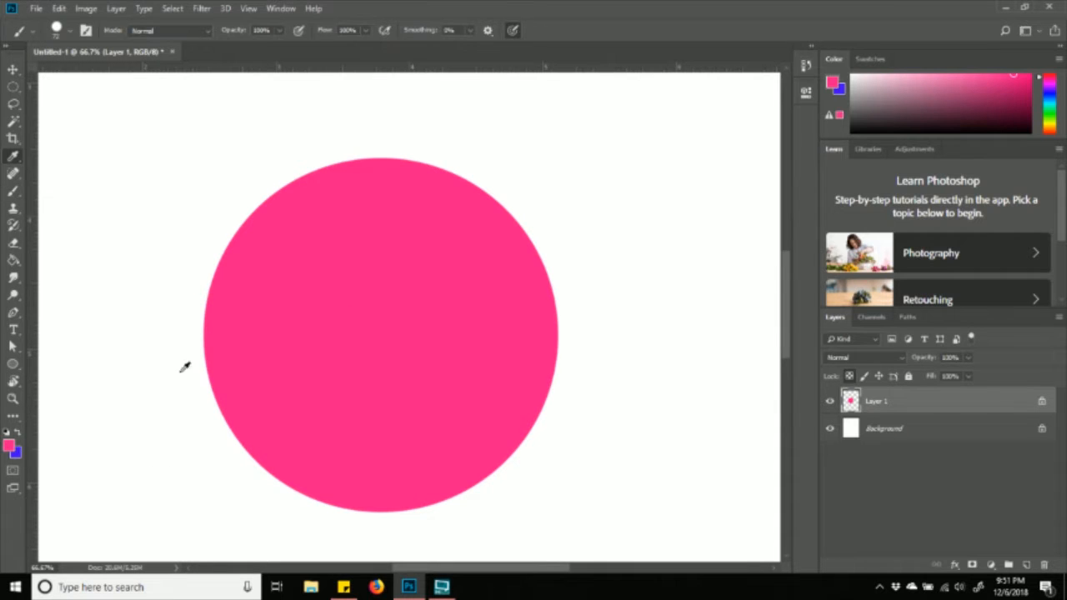
click(9, 447)
- Set the foreground to yellow fffc19, unlock transparency, and paint a sun blob near the top-right
click(731, 205)
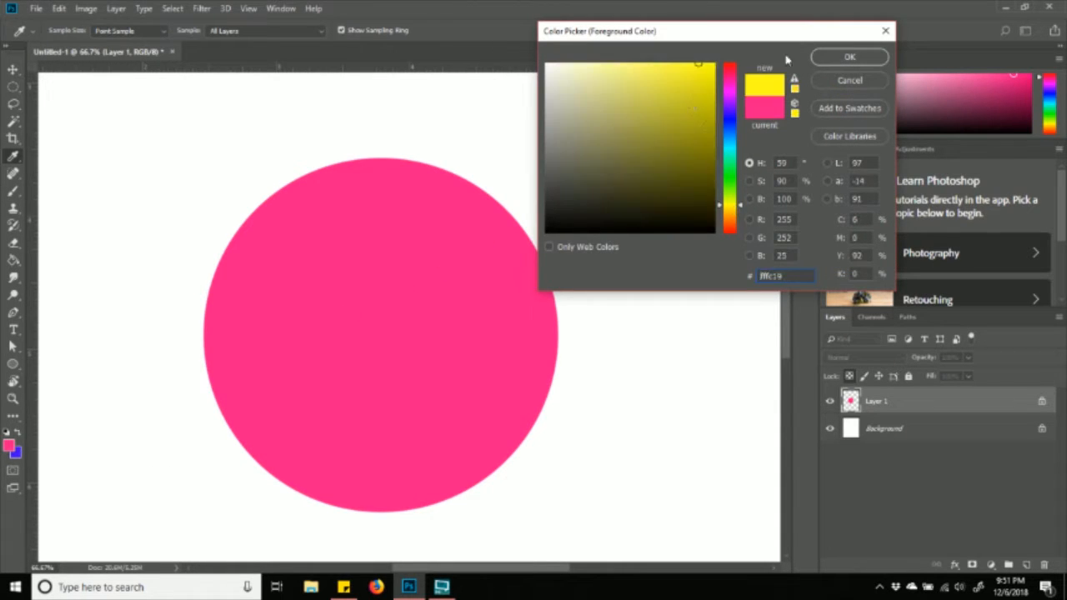
click(848, 56)
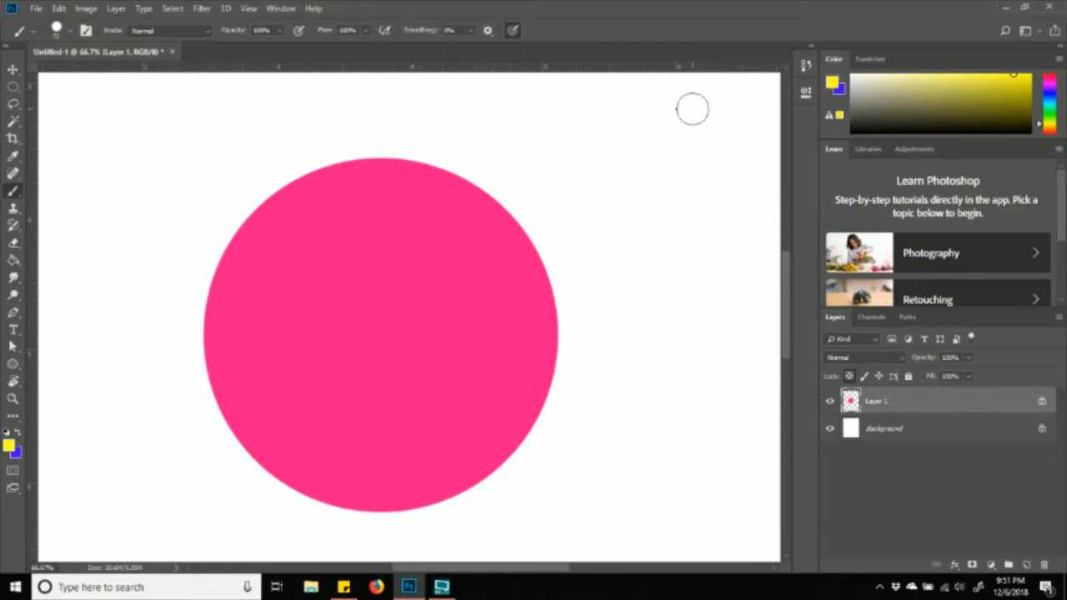
click(850, 377)
drag(679, 112, 684, 124)
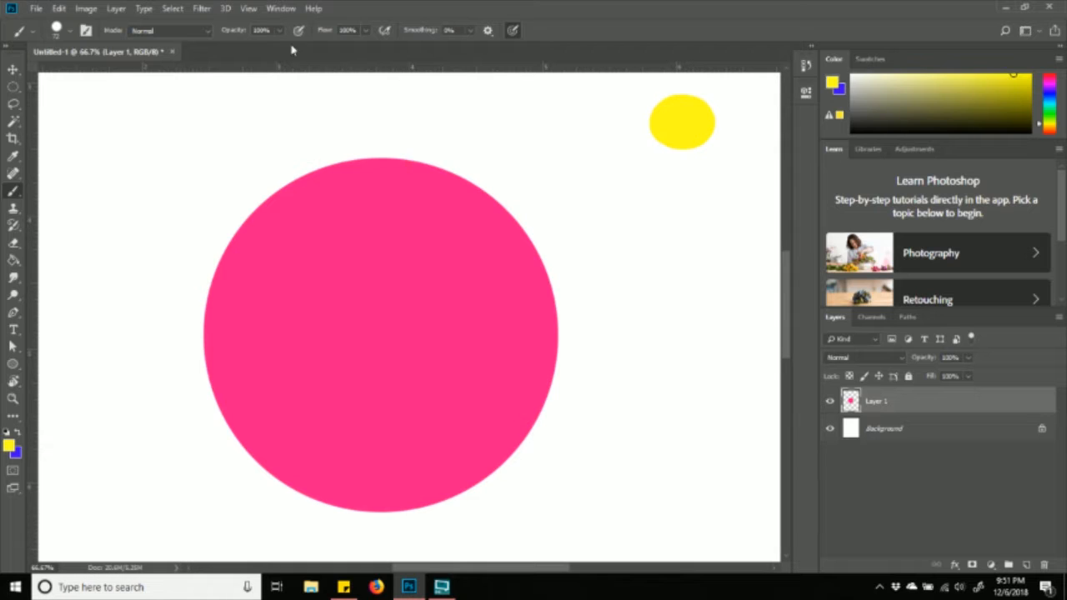
- Switch to a 10 px Hard Round brush and paint rays around the yellow sun
click(70, 31)
click(78, 74)
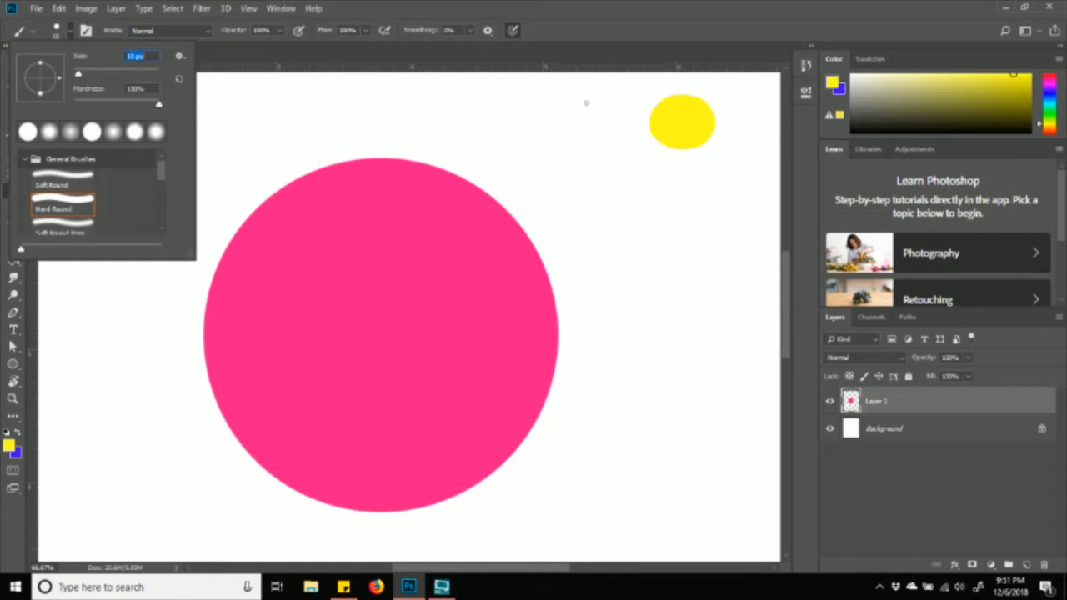
mouse_move(650, 111)
mouse_down()
mouse_move(611, 104)
mouse_move(607, 147)
mouse_up()
mouse_move(685, 143)
mouse_down()
mouse_move(694, 179)
mouse_move(751, 152)
mouse_up()
mouse_move(715, 119)
mouse_down()
mouse_move(739, 98)
mouse_move(701, 73)
mouse_move(637, 73)
mouse_up()
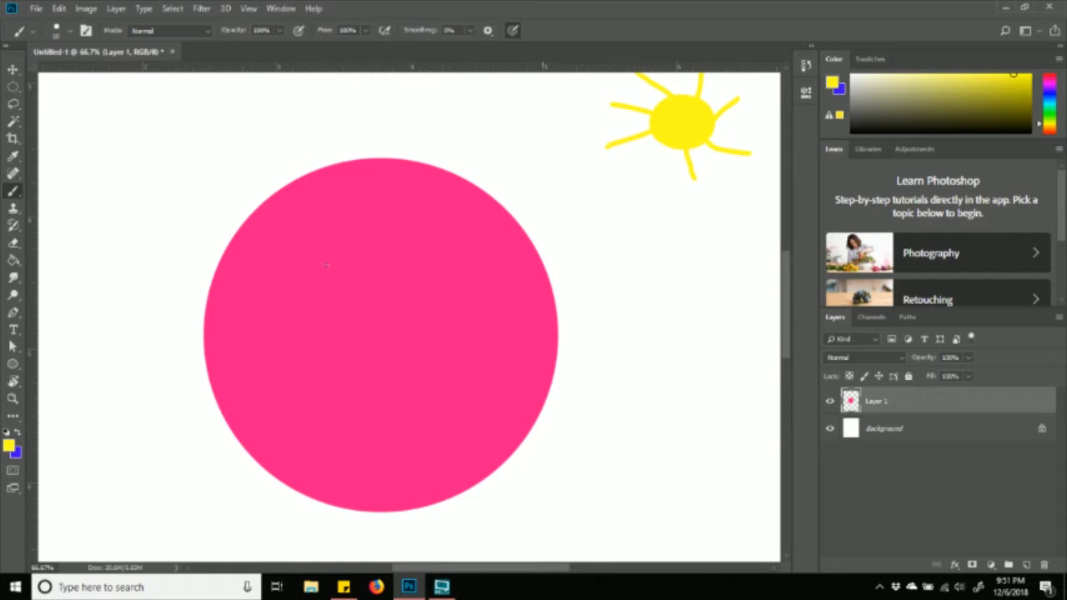
- Set the foreground to black 000000 and paint the sun's eye and smile
click(9, 445)
text(000000)
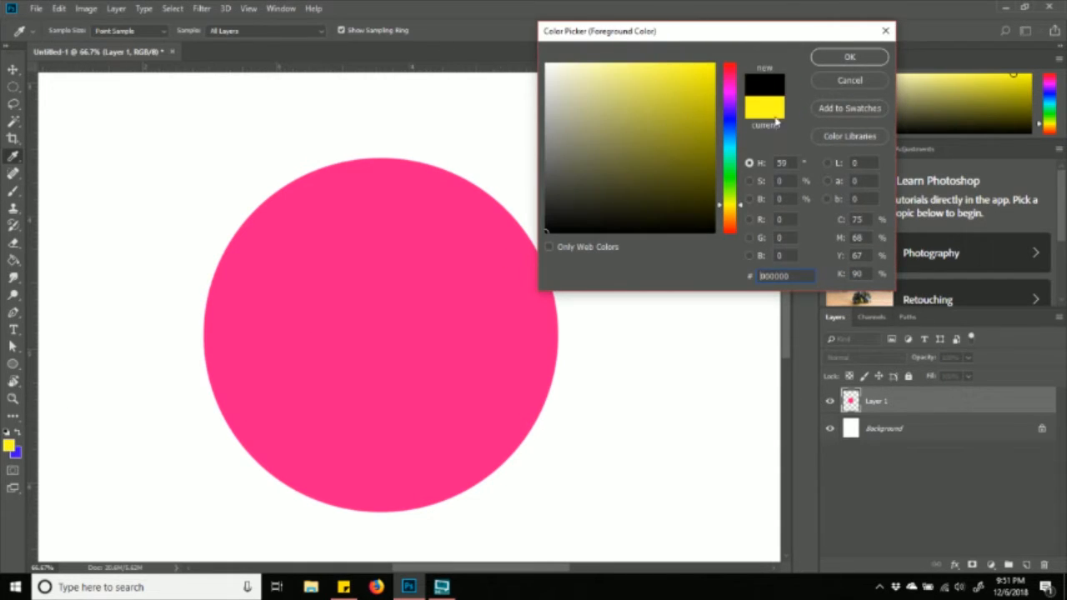
click(819, 59)
click(674, 111)
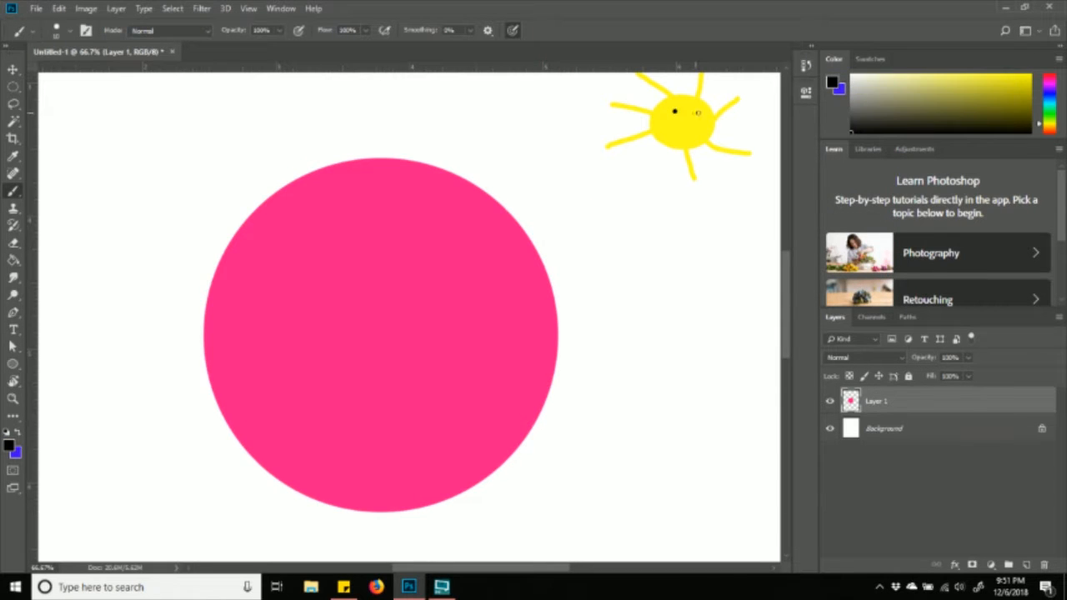
mouse_move(663, 109)
mouse_down()
mouse_move(671, 127)
mouse_move(706, 129)
mouse_move(623, 190)
mouse_move(653, 194)
mouse_up()
- Paint a solid black arrow below-left of the sun, pointing toward the pink circle
click(631, 185)
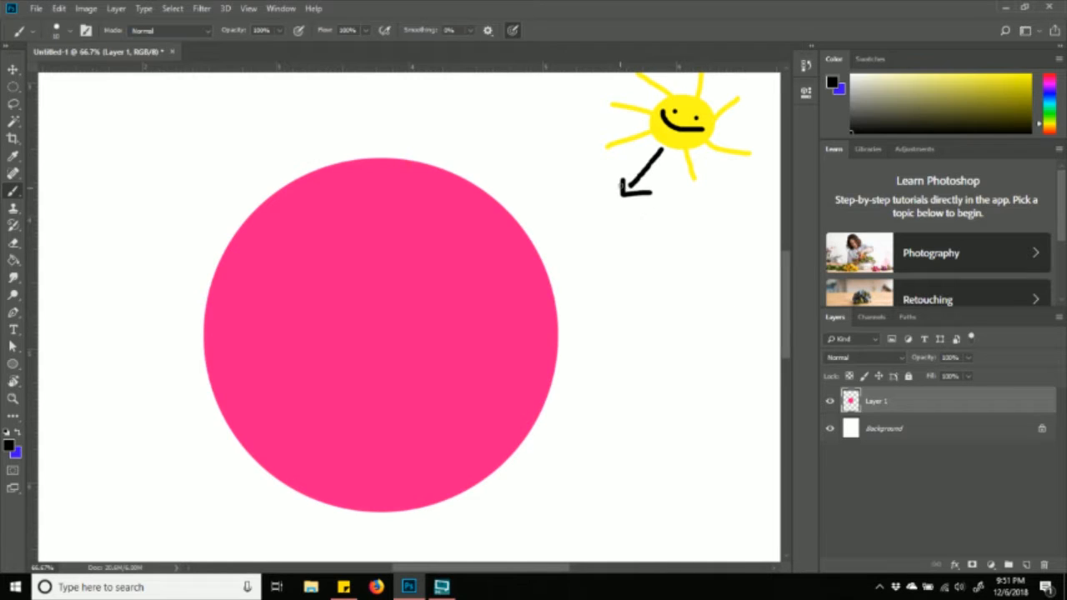
mouse_move(630, 182)
mouse_down()
mouse_move(658, 191)
mouse_move(627, 188)
mouse_up()
mouse_move(650, 190)
mouse_down()
mouse_move(632, 184)
mouse_move(659, 159)
mouse_move(652, 169)
mouse_up()
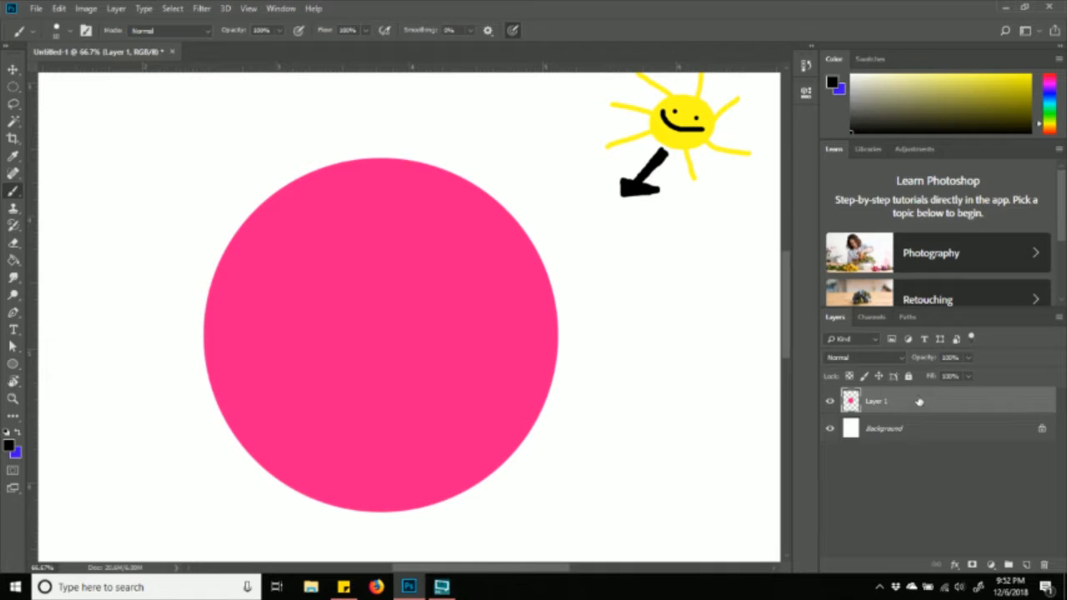
- Re-lock Layer 1's transparent pixels and drag the Color panel sliders to a pink foreground
click(849, 376)
mouse_move(971, 78)
mouse_down()
mouse_move(1007, 83)
mouse_move(993, 93)
mouse_move(1011, 98)
mouse_move(1016, 79)
mouse_up()
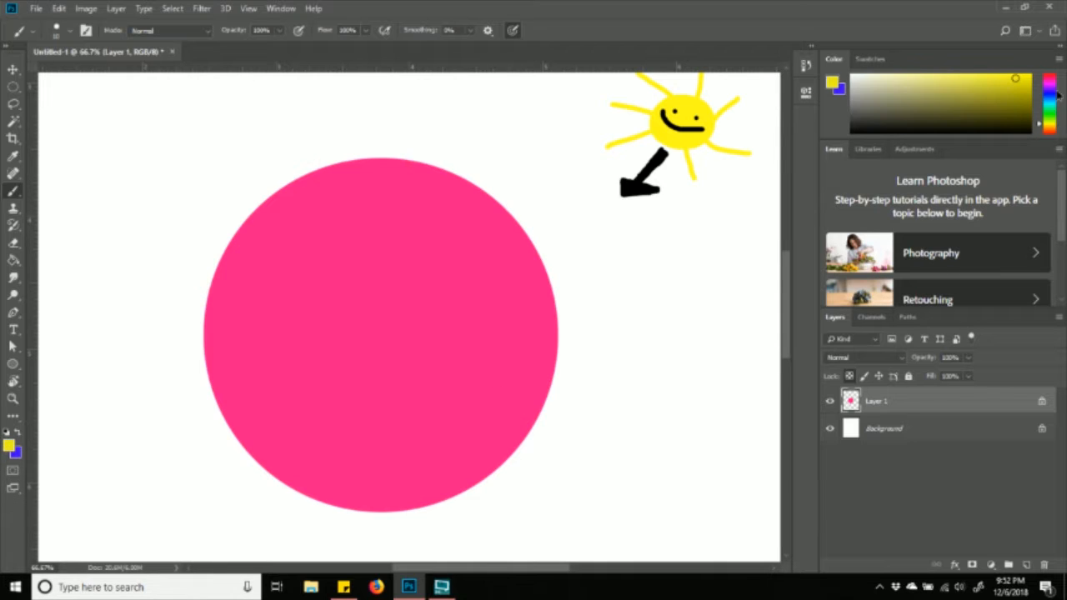
drag(1056, 107, 1062, 76)
mouse_move(998, 74)
mouse_down()
mouse_move(993, 59)
mouse_move(945, 52)
mouse_move(992, 35)
mouse_up()
drag(993, 74, 992, 82)
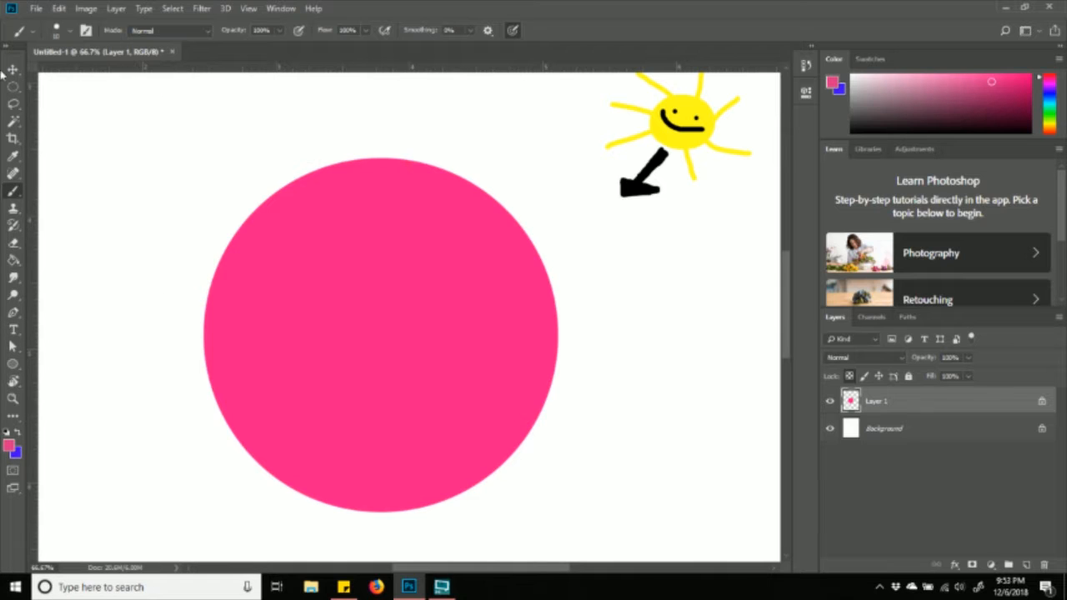
- Sample canvas colours with the Eyedropper, finishing on the pink circle's exact colour
click(15, 158)
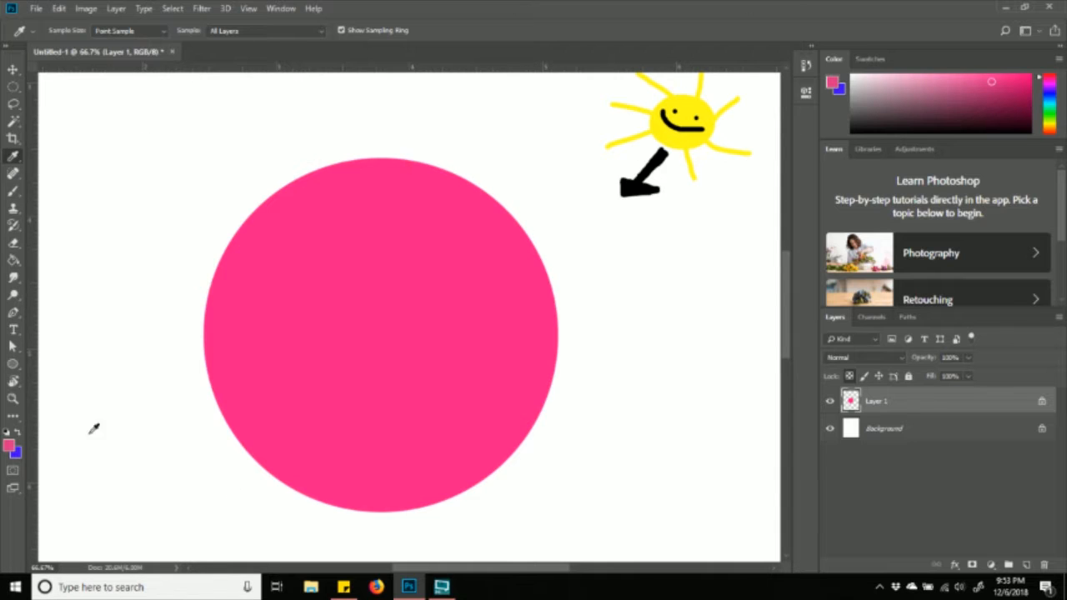
click(133, 154)
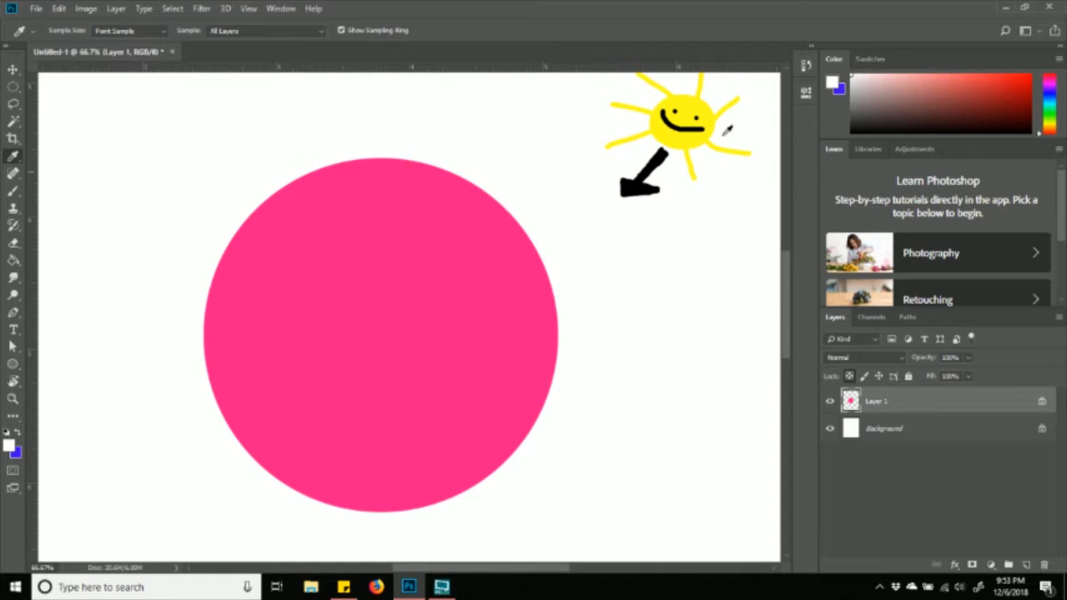
click(683, 135)
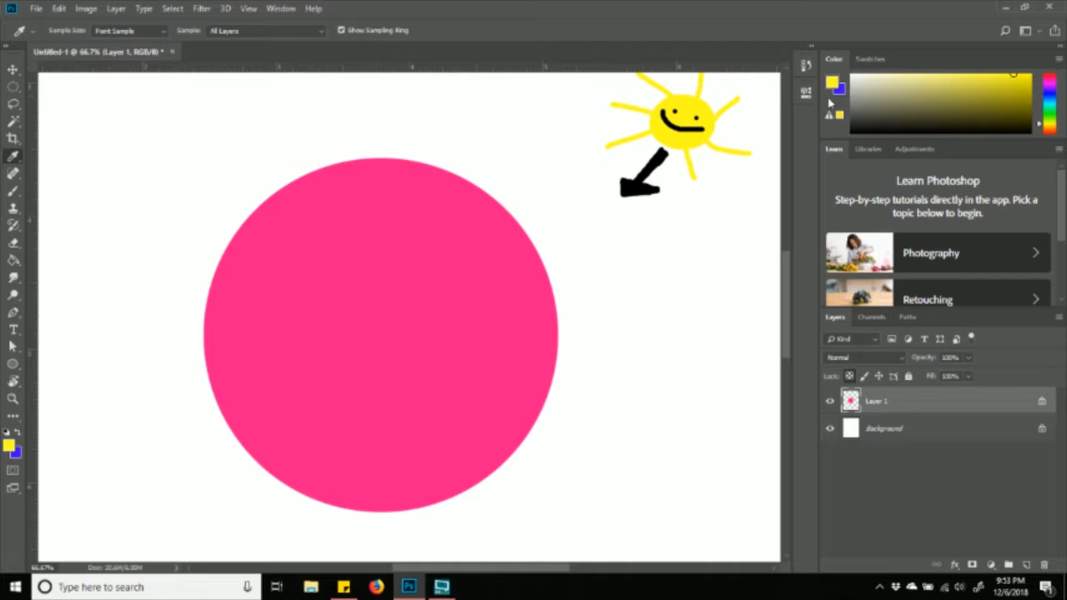
click(633, 186)
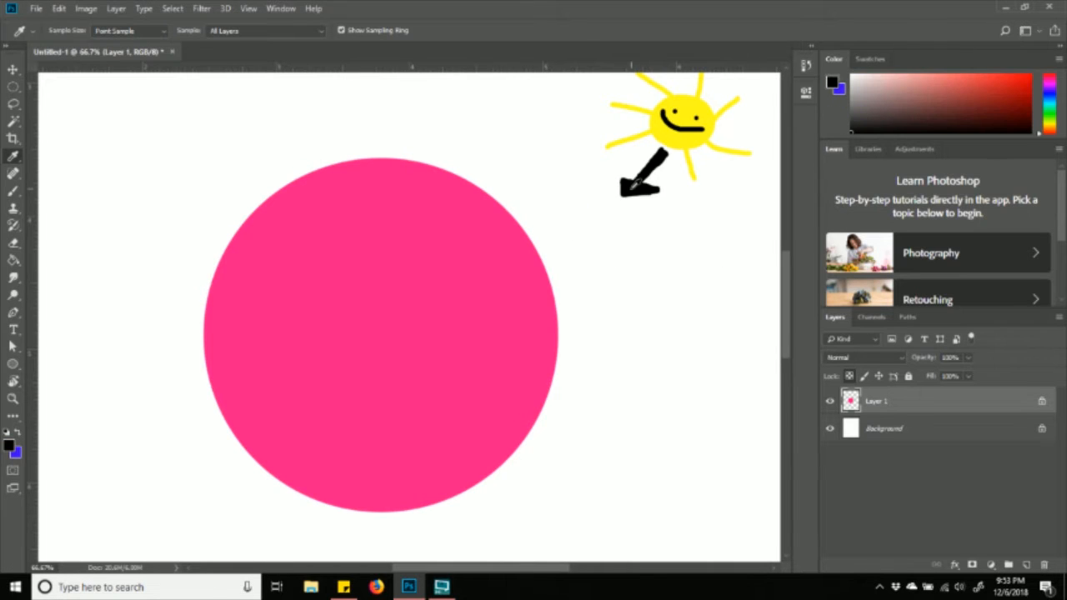
click(426, 324)
click(542, 172)
click(486, 277)
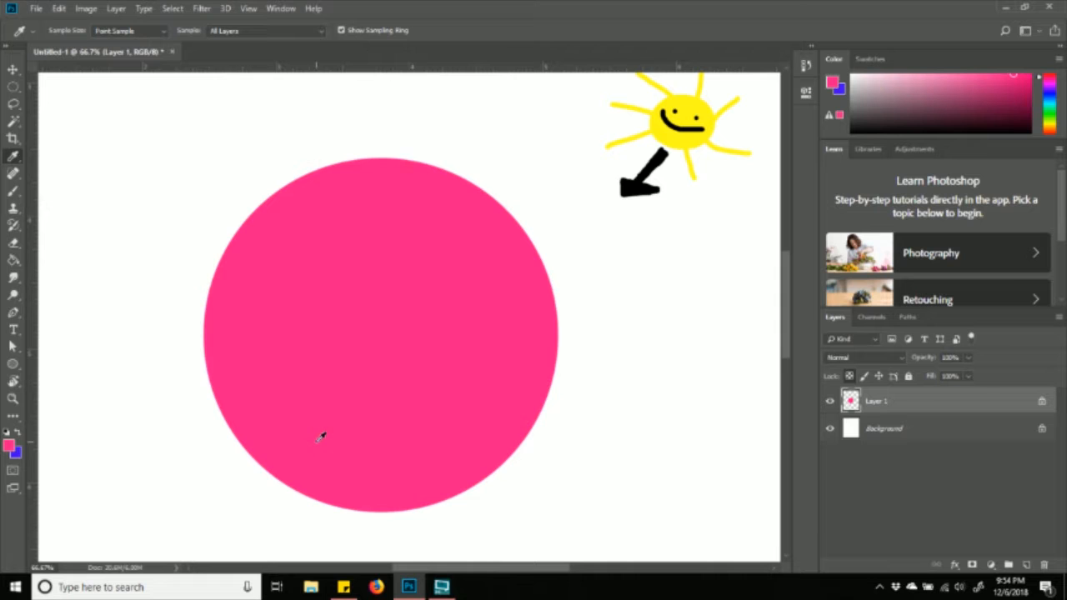
- Try out darker and brighter pinks in the foreground Color Picker, returning to ff1988
click(9, 447)
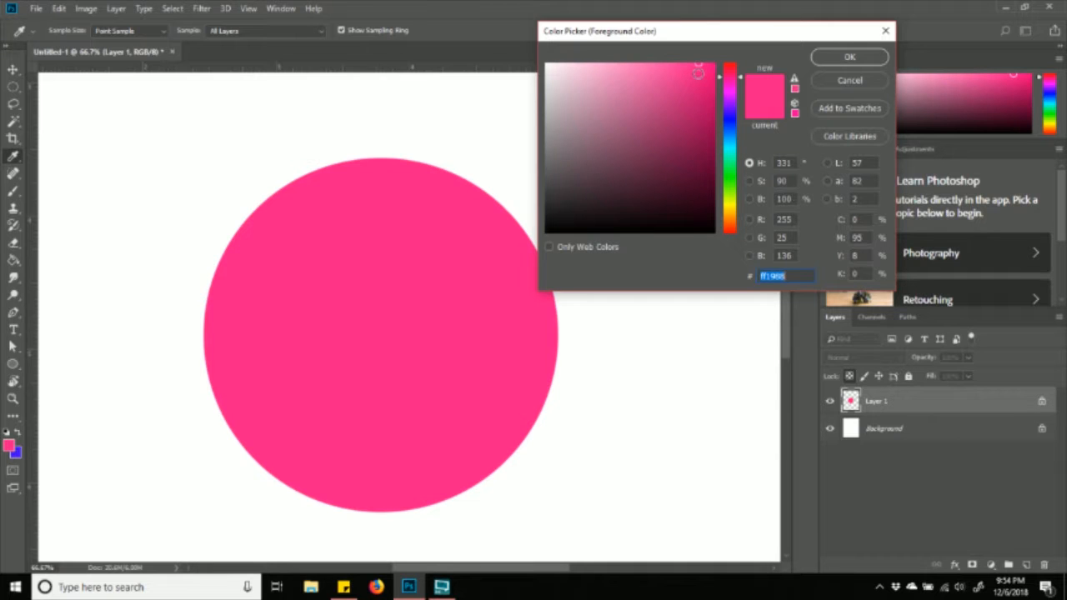
mouse_move(699, 73)
mouse_down()
mouse_move(700, 194)
mouse_move(694, 69)
mouse_move(670, 83)
mouse_move(667, 170)
mouse_move(670, 65)
mouse_move(508, 43)
mouse_up()
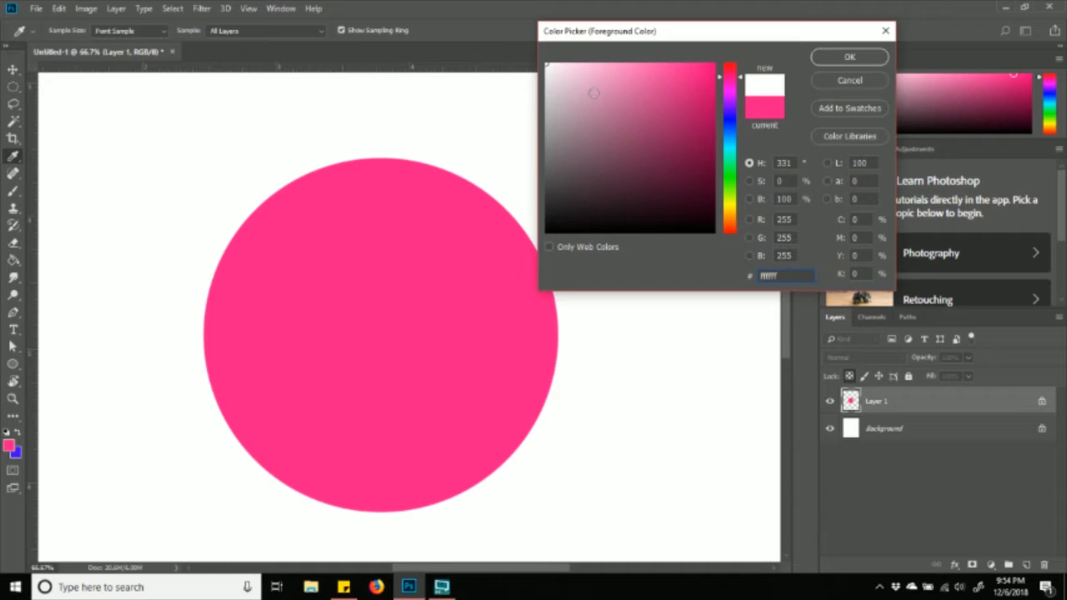
mouse_move(550, 67)
mouse_down()
mouse_move(632, 150)
mouse_move(777, 255)
mouse_up()
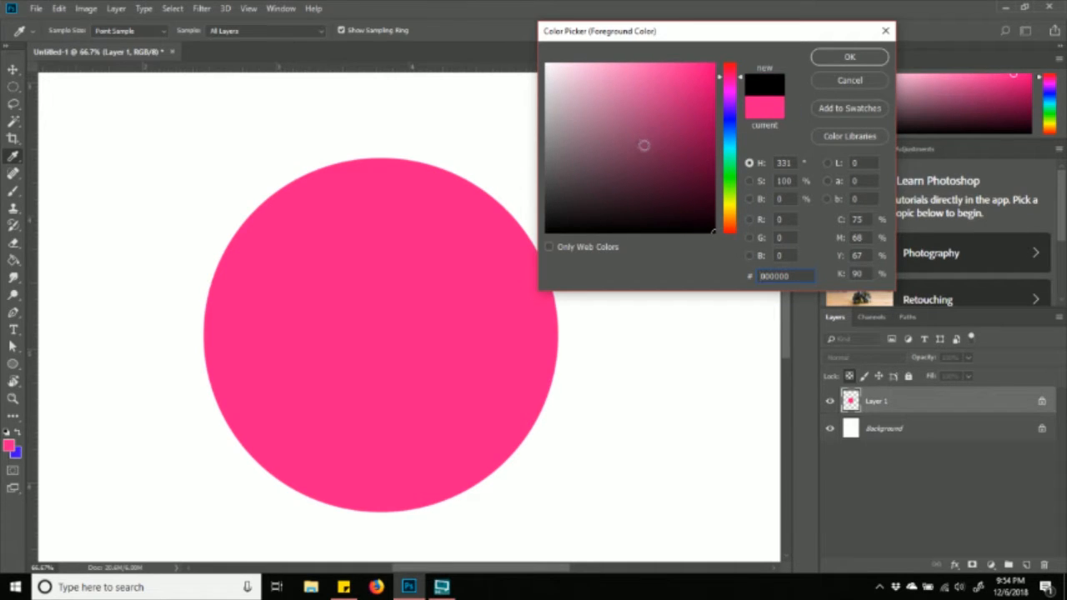
click(624, 144)
click(639, 125)
click(684, 107)
mouse_move(692, 82)
mouse_down()
mouse_move(705, 73)
mouse_move(699, 26)
mouse_up()
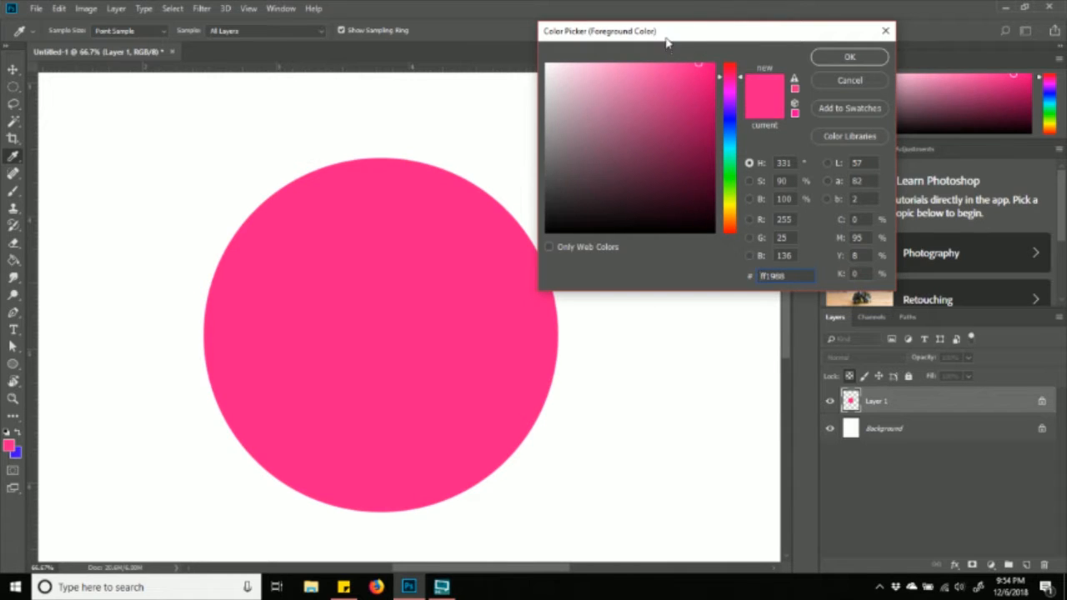
drag(704, 36, 751, 34)
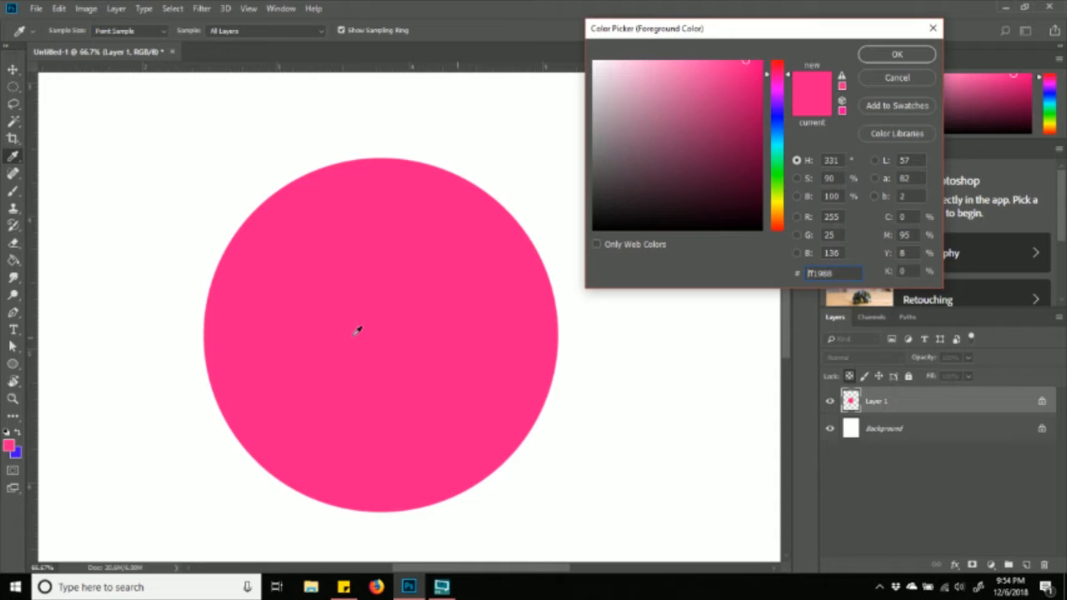
- Refine a very dark shade into maroon 690c39 and confirm it as the foreground
click(760, 130)
drag(760, 131, 788, 255)
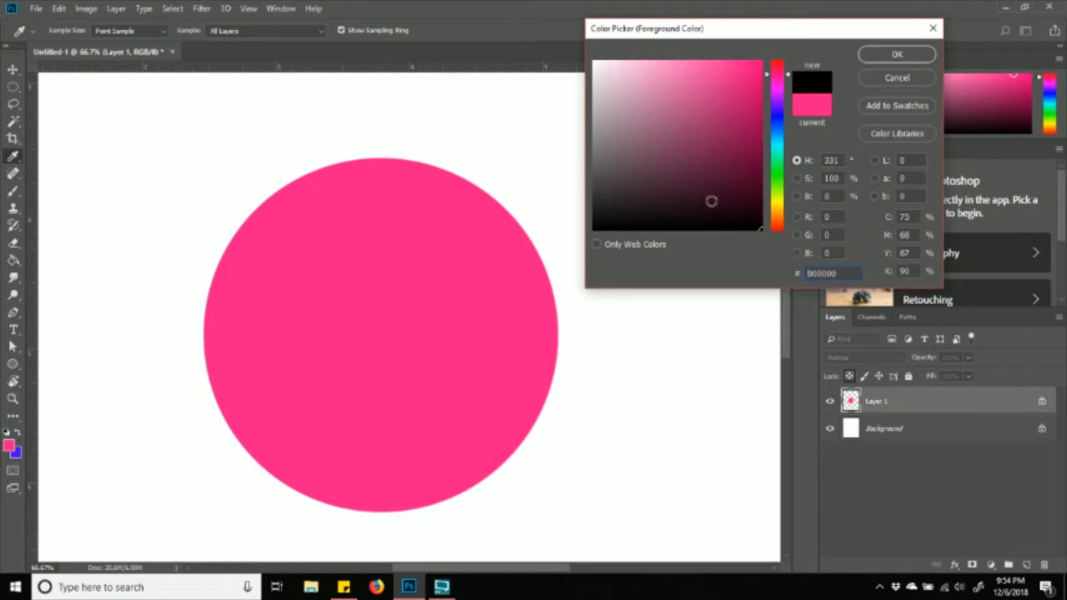
click(748, 215)
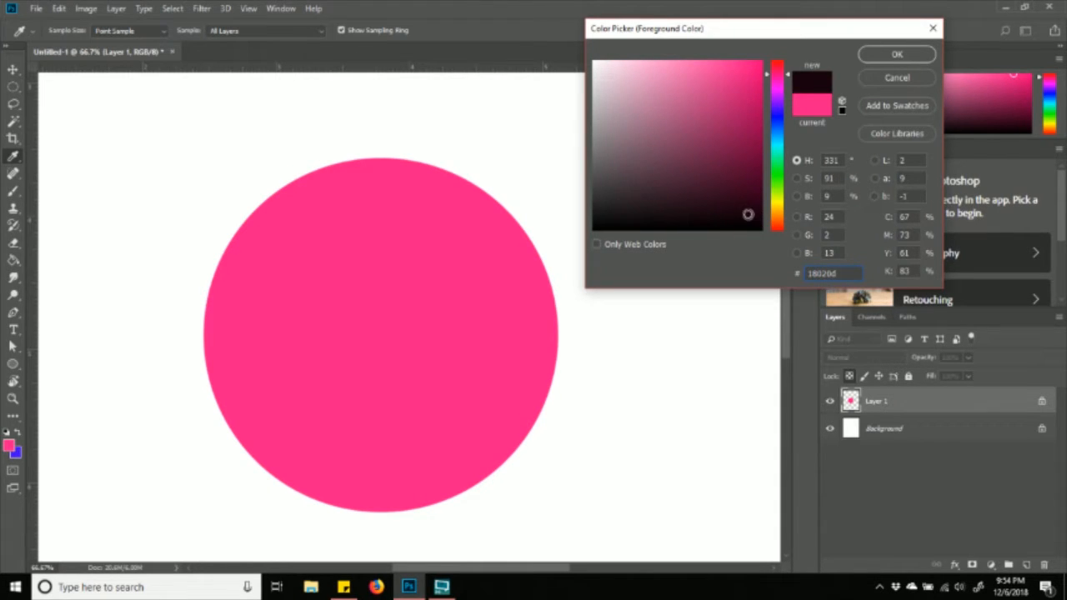
click(740, 203)
click(741, 188)
click(741, 188)
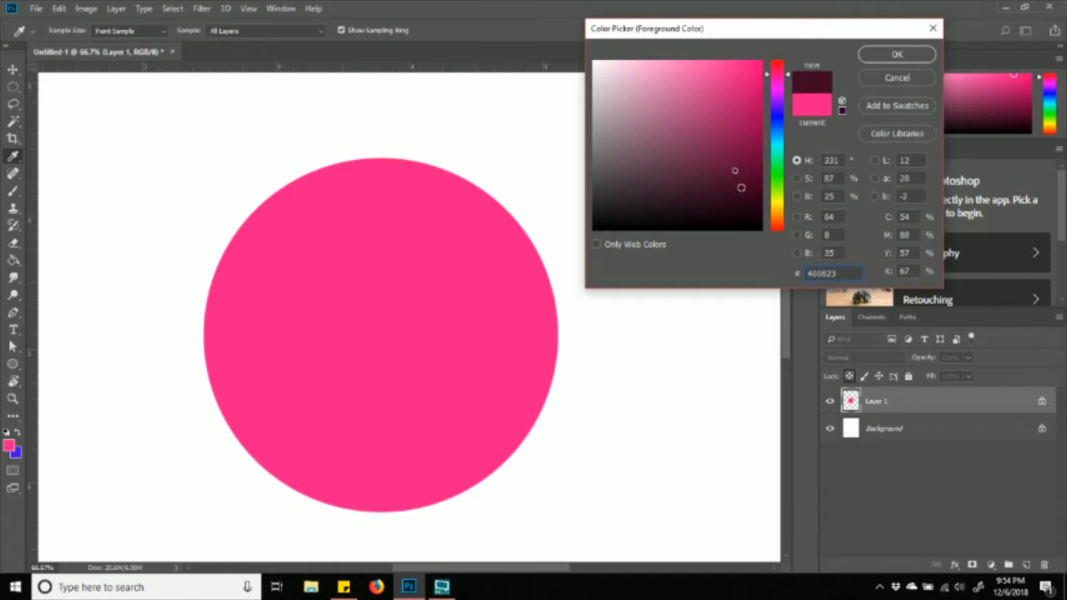
click(735, 172)
click(734, 158)
click(752, 165)
click(746, 169)
click(743, 161)
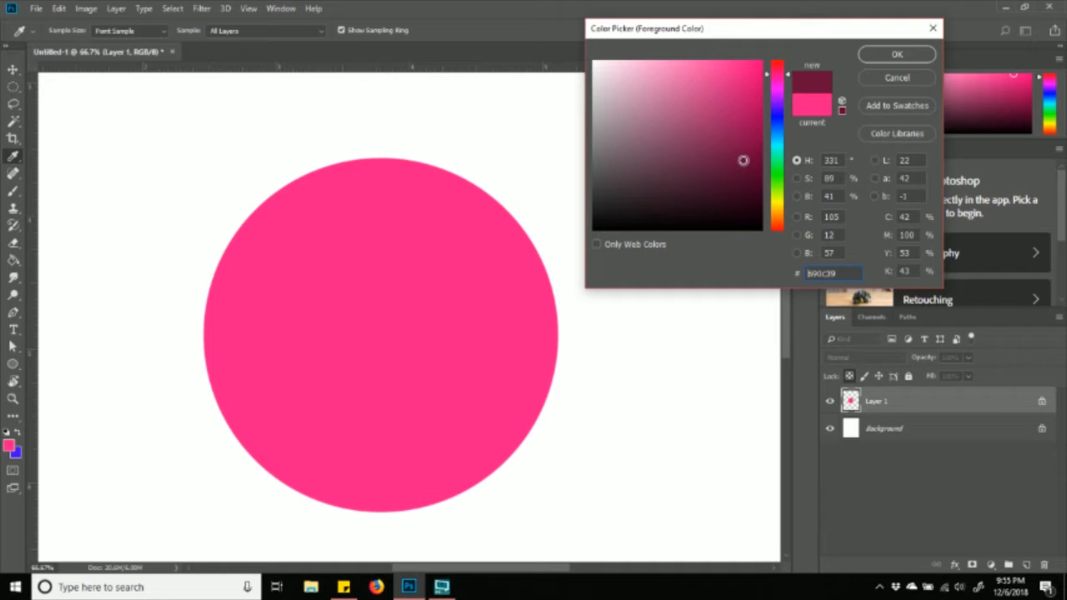
click(869, 55)
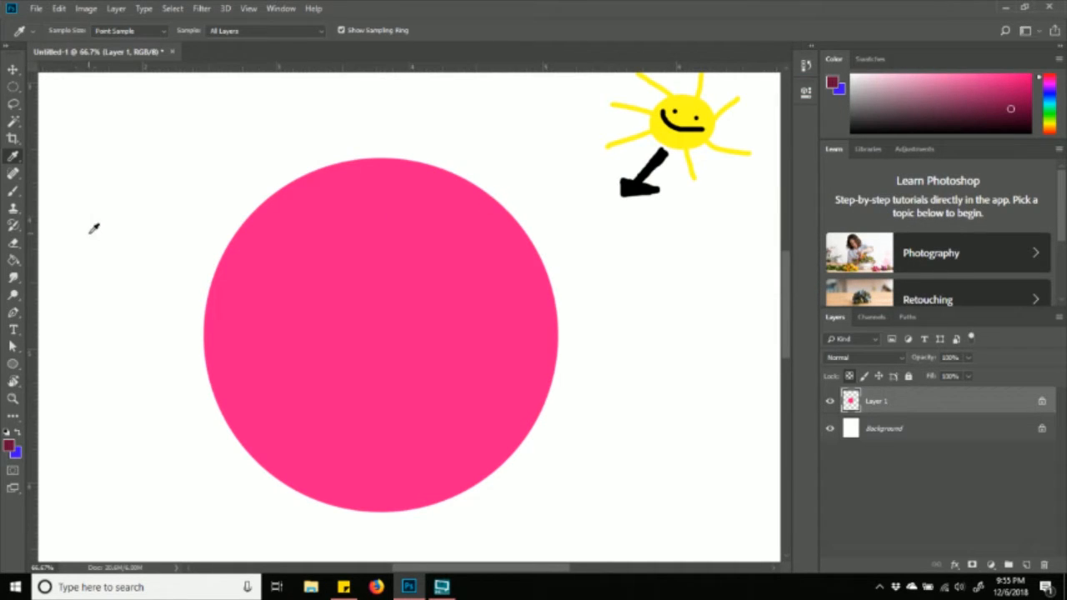
- Select the Brush tool and make the hard round brush much larger
click(16, 192)
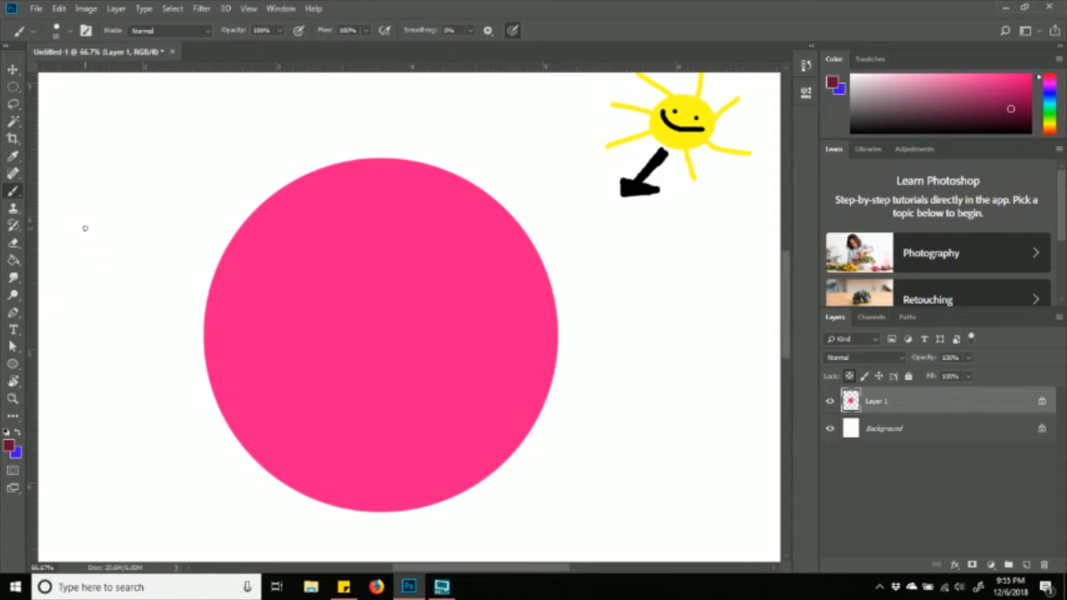
click(70, 32)
click(113, 74)
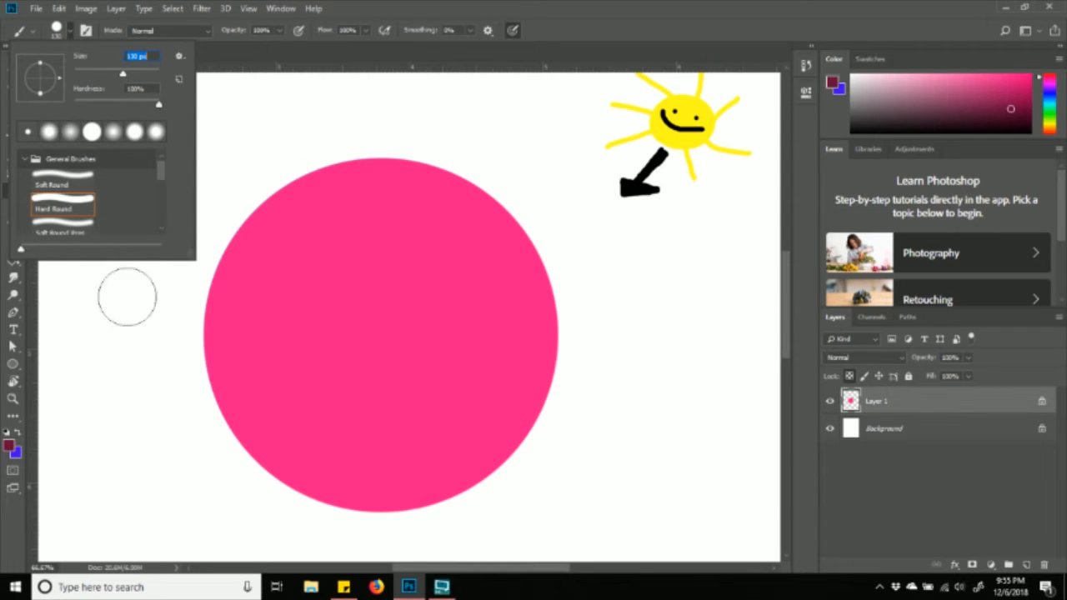
click(182, 444)
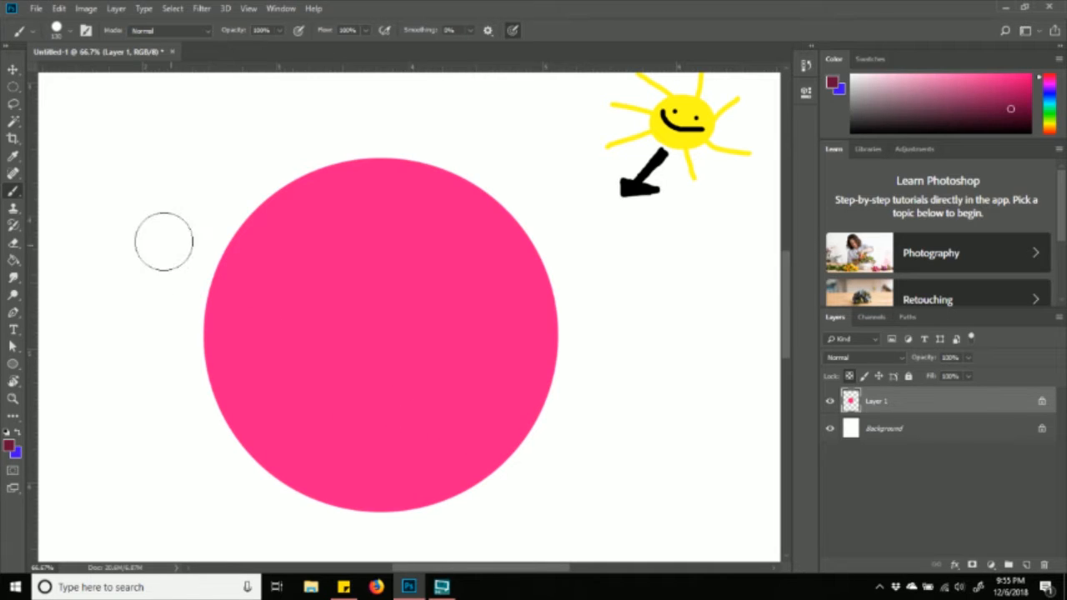
- Test a diagonal stripe, a horizontal stripe and four maroon dabs on the circle, undoing each
mouse_move(163, 240)
mouse_down()
mouse_move(306, 431)
mouse_move(423, 544)
mouse_up()
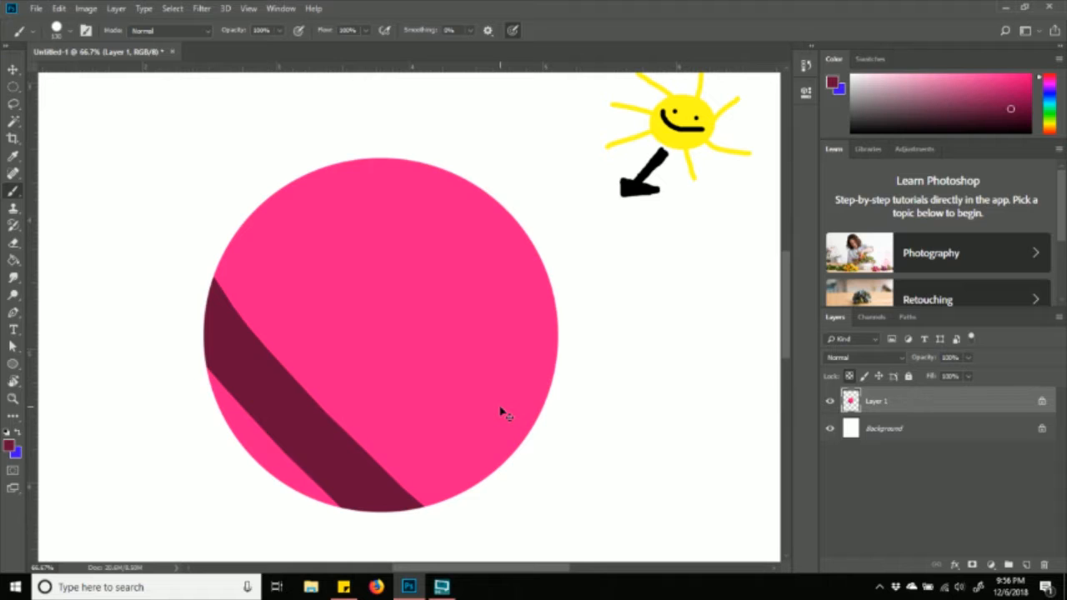
key(ctrl+z)
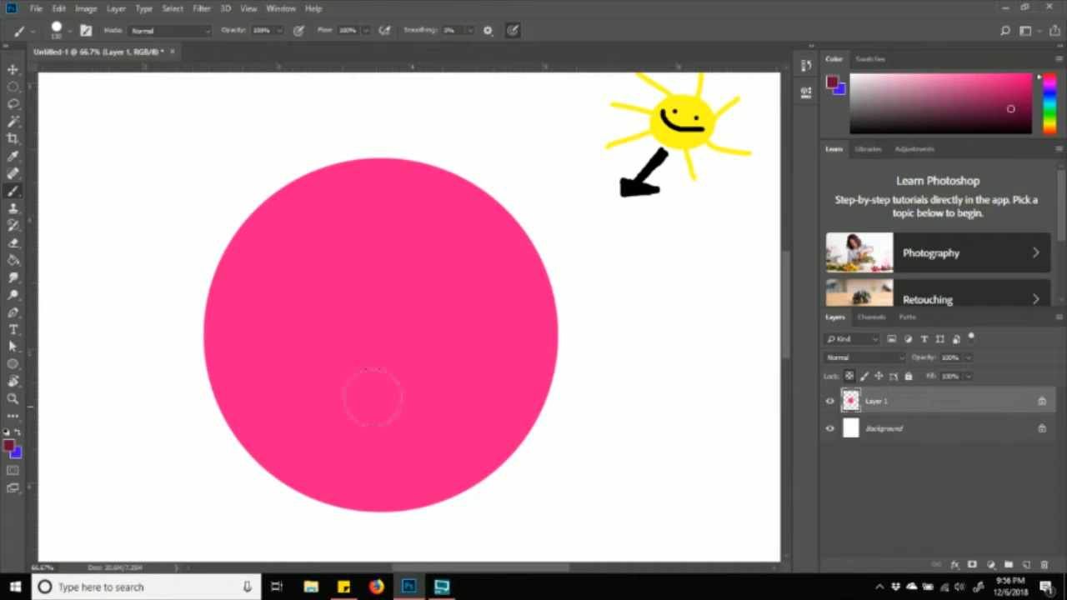
drag(155, 344, 556, 376)
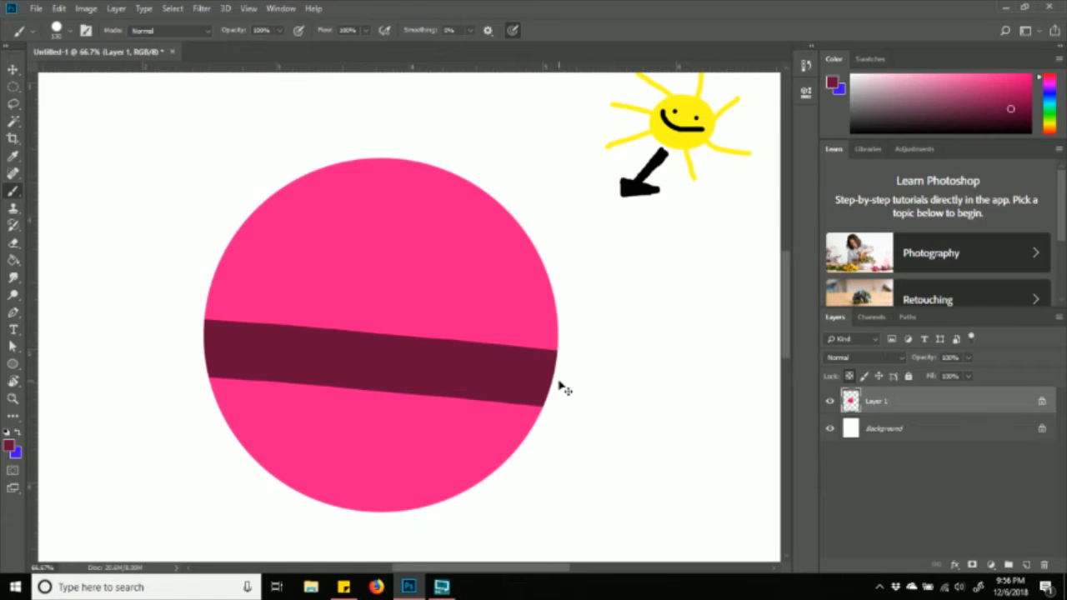
key(ctrl+z)
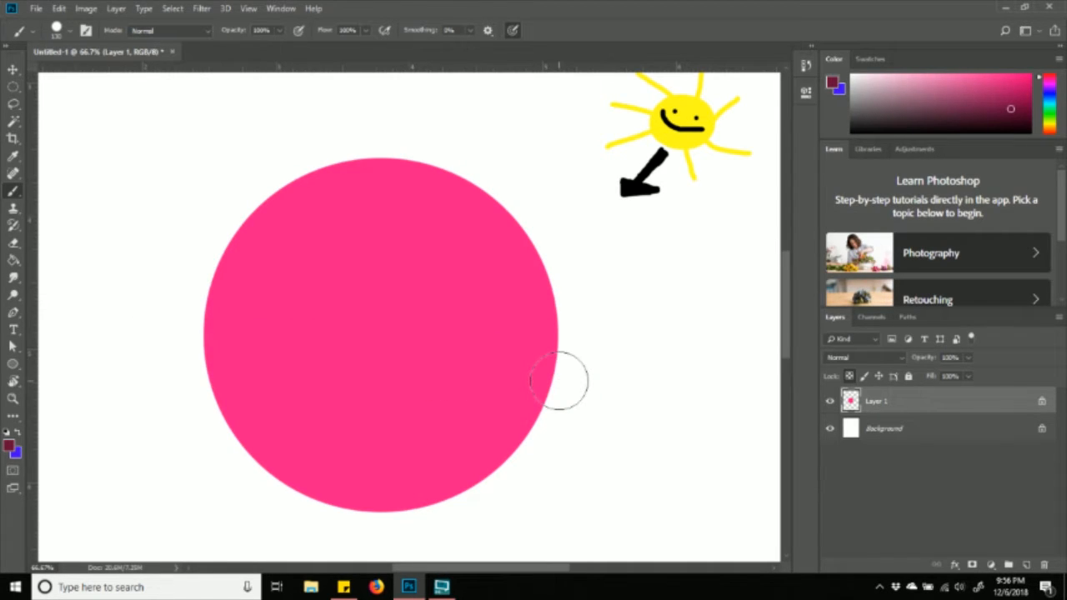
click(462, 352)
click(307, 332)
click(337, 281)
click(390, 420)
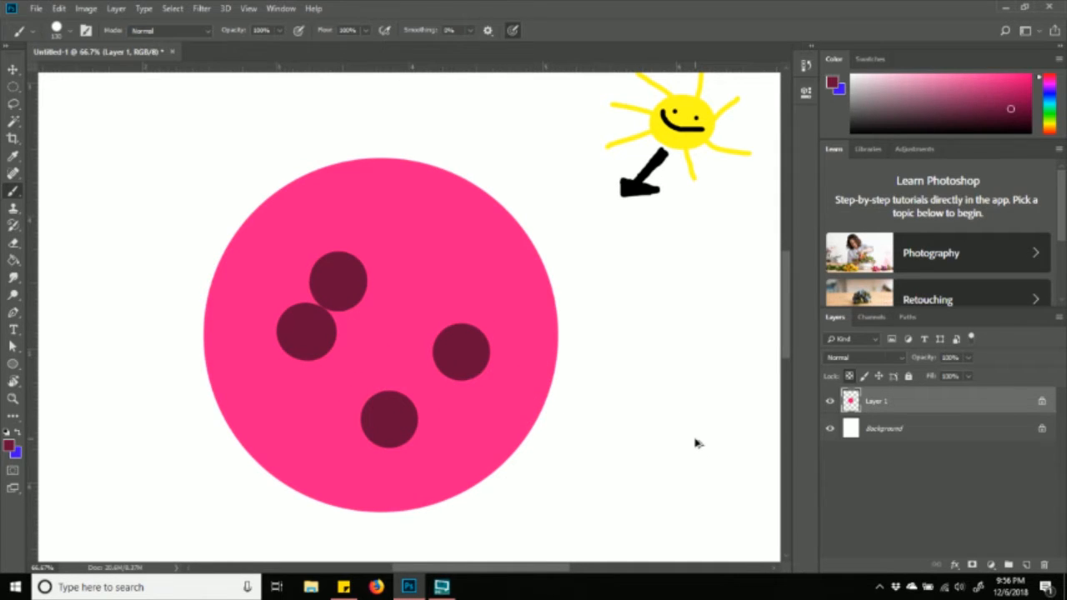
key(ctrl+z)
key(ctrl+z)
key(ctrl+z)
key(ctrl+z)
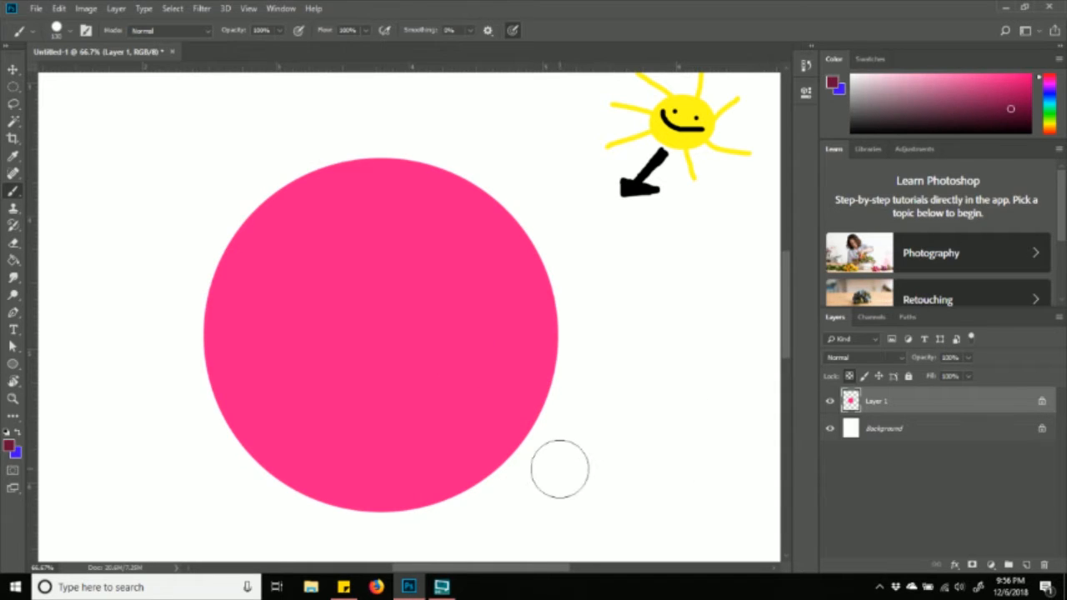
scroll(454, 458, down, 1)
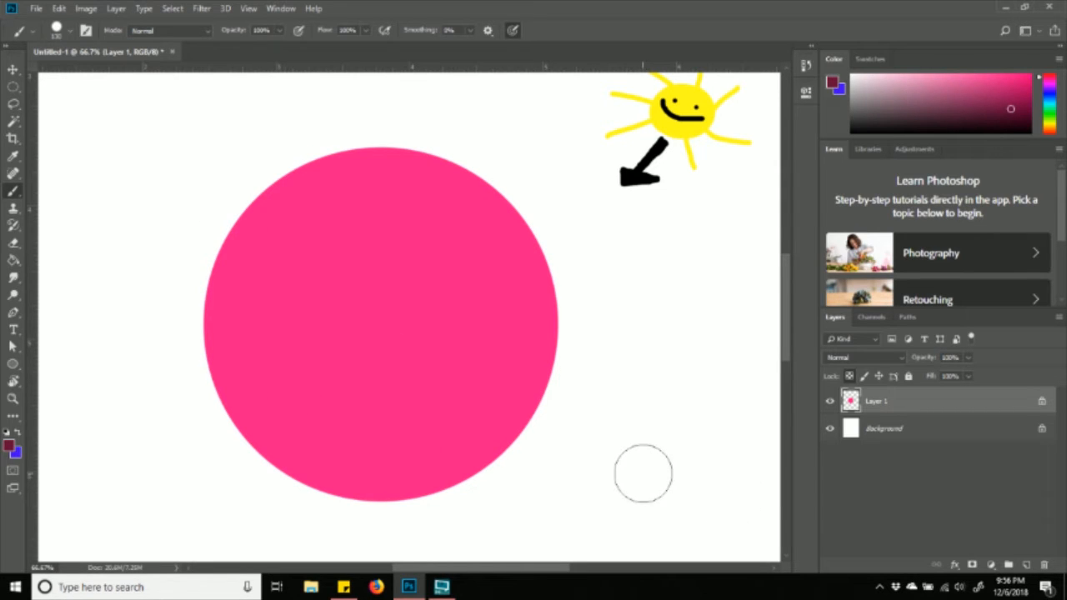
click(210, 282)
mouse_move(210, 302)
mouse_down()
mouse_move(224, 373)
mouse_move(263, 432)
mouse_move(413, 463)
mouse_move(520, 459)
mouse_move(361, 487)
mouse_move(253, 417)
mouse_move(347, 452)
mouse_move(253, 401)
mouse_move(200, 293)
mouse_move(303, 402)
mouse_move(250, 371)
mouse_move(215, 312)
mouse_move(226, 344)
mouse_up()
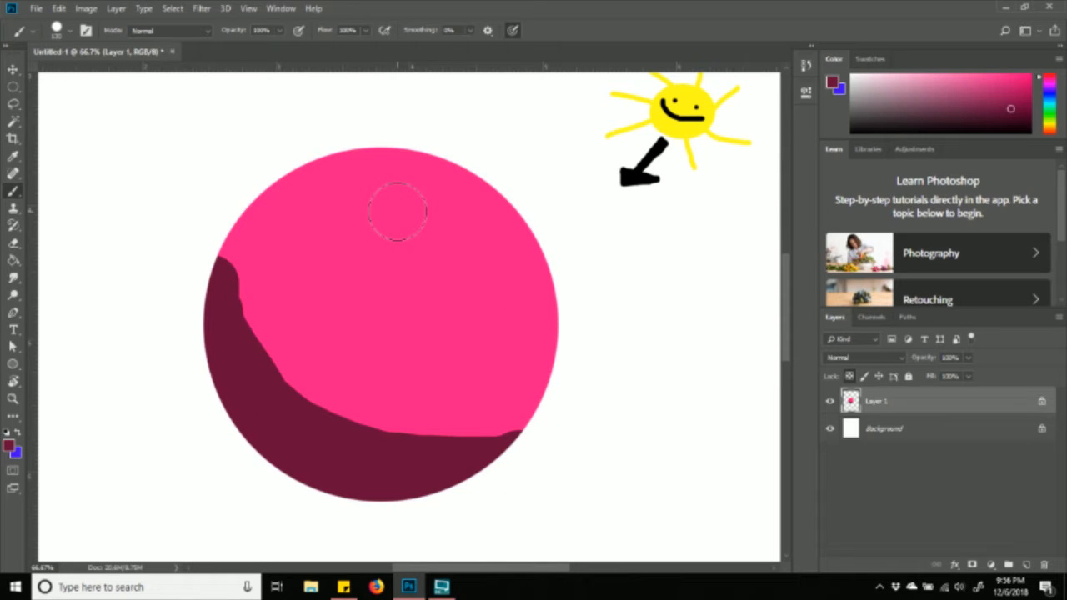
key(ctrl+z)
key(ctrl+z)
key(ctrl+z)
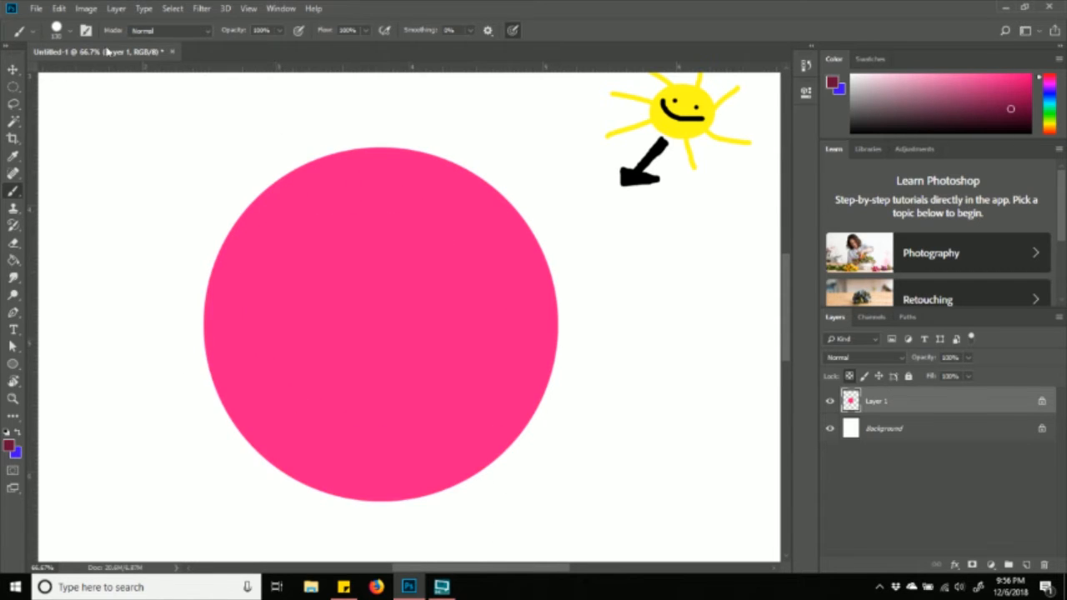
- Set brush hardness to 0% and paint a soft maroon shadow along the circle's lower-left and bottom rim
click(70, 31)
drag(81, 120, 67, 119)
mouse_move(202, 290)
mouse_down()
mouse_move(221, 383)
mouse_move(254, 429)
mouse_move(337, 470)
mouse_move(465, 487)
mouse_move(480, 477)
mouse_move(399, 483)
mouse_move(275, 411)
mouse_move(204, 226)
mouse_move(205, 181)
mouse_up()
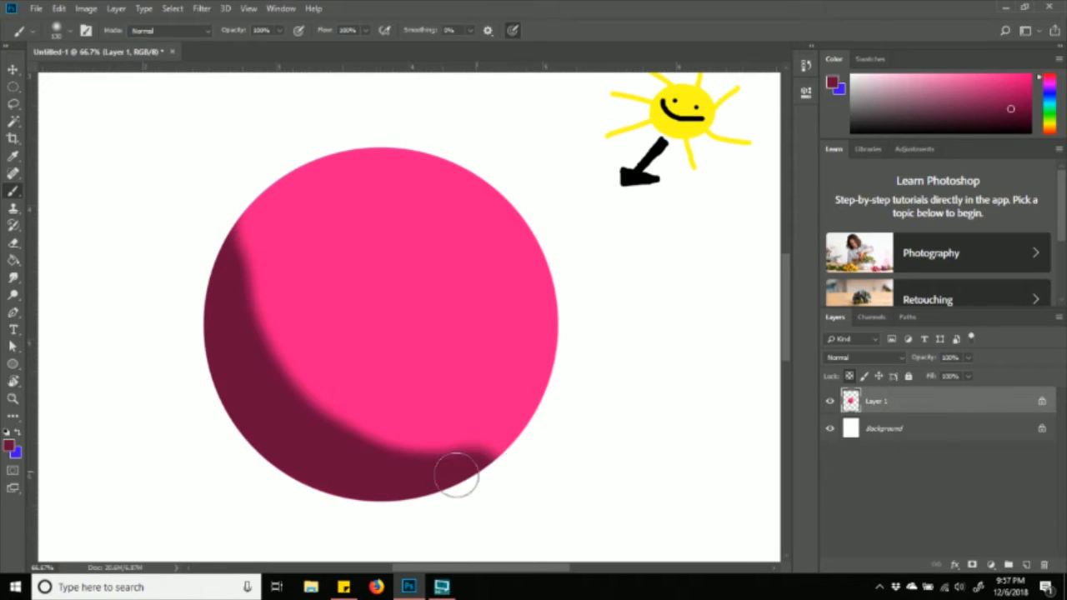
drag(466, 473, 562, 455)
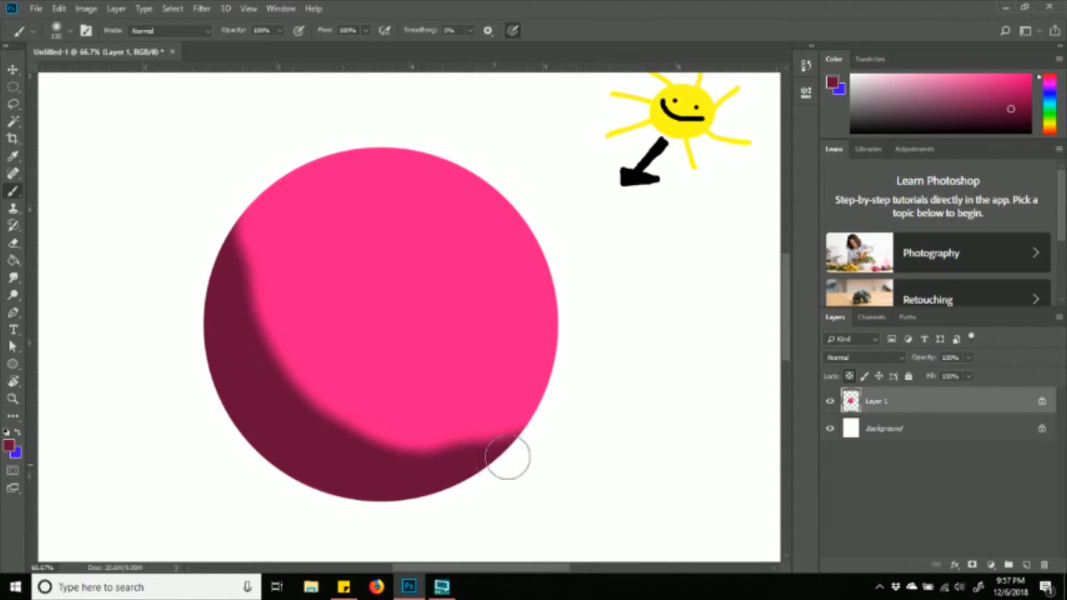
drag(505, 455, 525, 440)
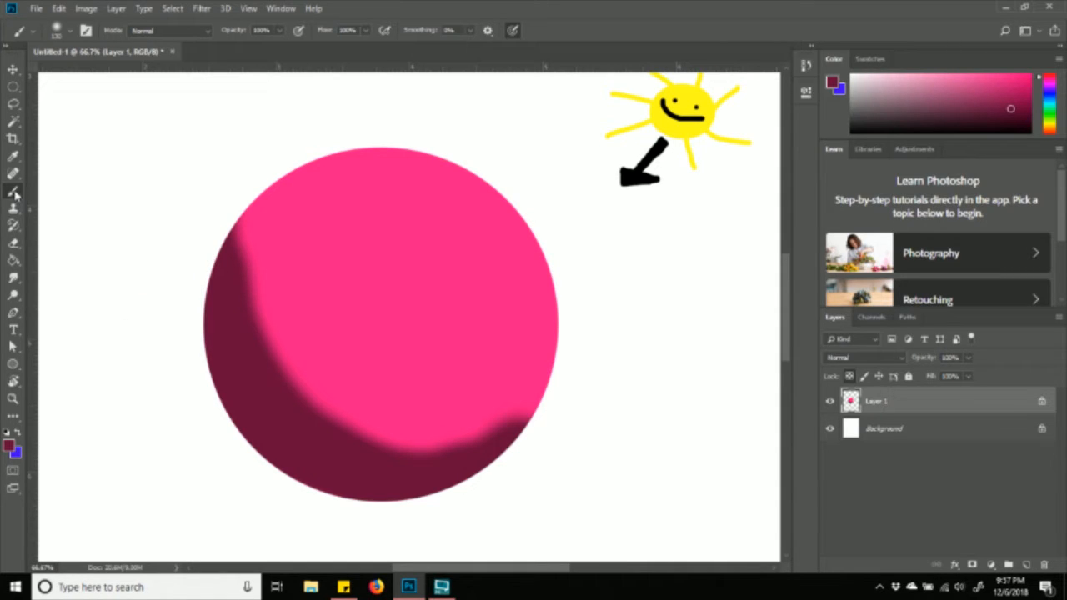
- Switch from the Brush to the Mixer Brush Tool and open its size settings
right_click(17, 194)
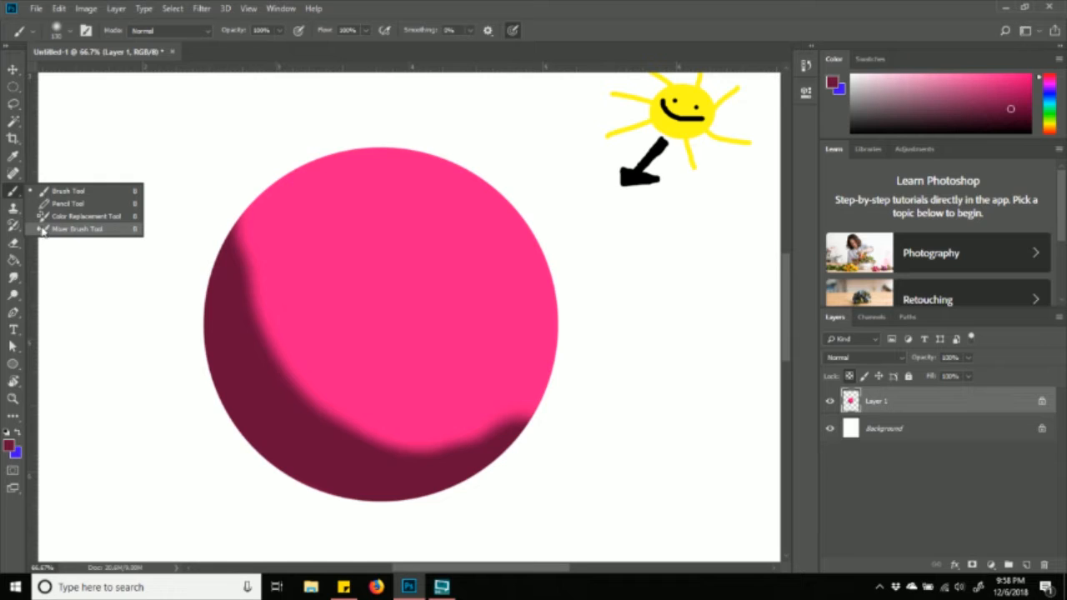
click(83, 228)
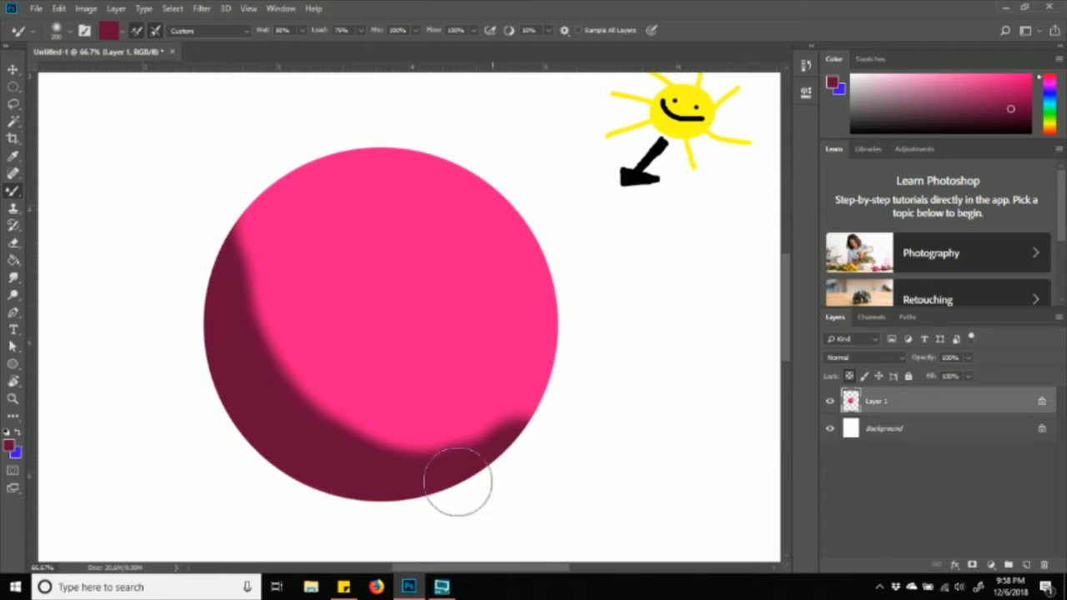
click(71, 35)
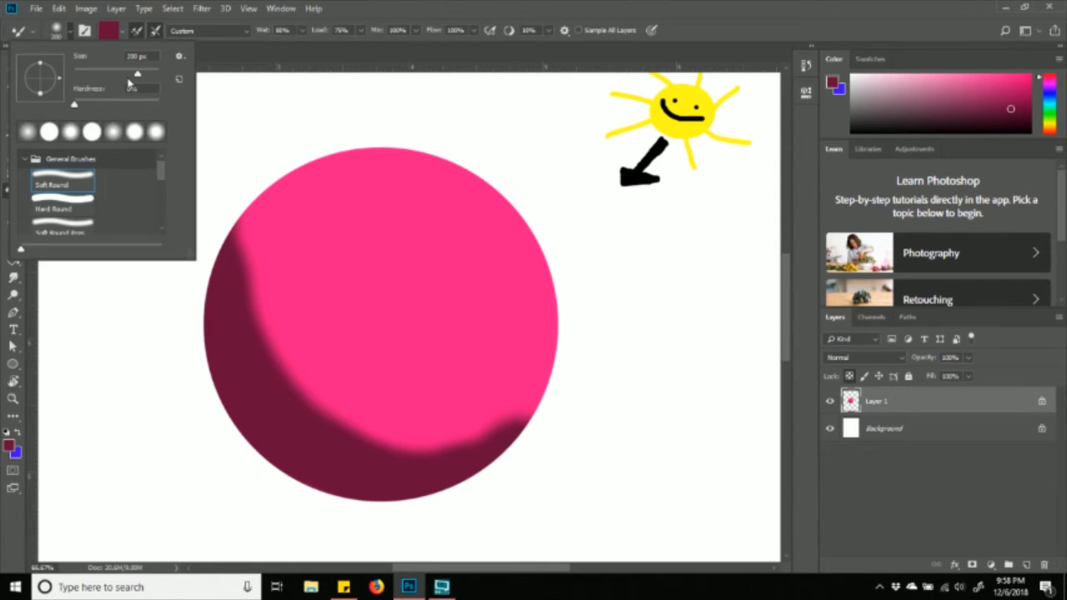
- Enlarge the Mixer Brush to about 495 px and blend the lower shadow edge into the pink
drag(150, 79, 152, 79)
click(597, 147)
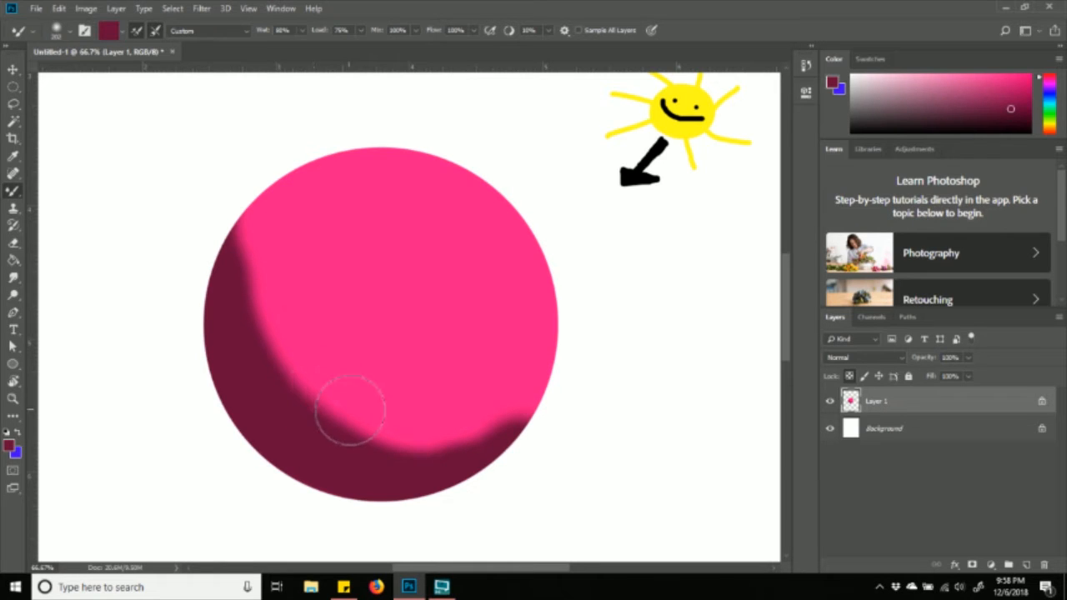
mouse_move(332, 415)
mouse_down()
mouse_move(304, 383)
mouse_move(348, 429)
mouse_move(391, 440)
mouse_move(359, 428)
mouse_move(455, 443)
mouse_move(519, 440)
mouse_move(505, 410)
mouse_move(510, 424)
mouse_move(404, 437)
mouse_move(463, 444)
mouse_move(487, 432)
mouse_move(366, 437)
mouse_move(297, 391)
mouse_move(270, 274)
mouse_move(291, 222)
mouse_move(276, 279)
mouse_move(244, 240)
mouse_move(272, 233)
mouse_move(247, 268)
mouse_move(251, 316)
mouse_move(291, 407)
mouse_move(386, 435)
mouse_move(512, 442)
mouse_move(421, 406)
mouse_move(328, 345)
mouse_move(360, 411)
mouse_move(492, 437)
mouse_move(383, 442)
mouse_move(274, 390)
mouse_move(260, 261)
mouse_move(271, 228)
mouse_move(274, 269)
mouse_move(274, 182)
mouse_move(345, 220)
mouse_move(324, 197)
mouse_up()
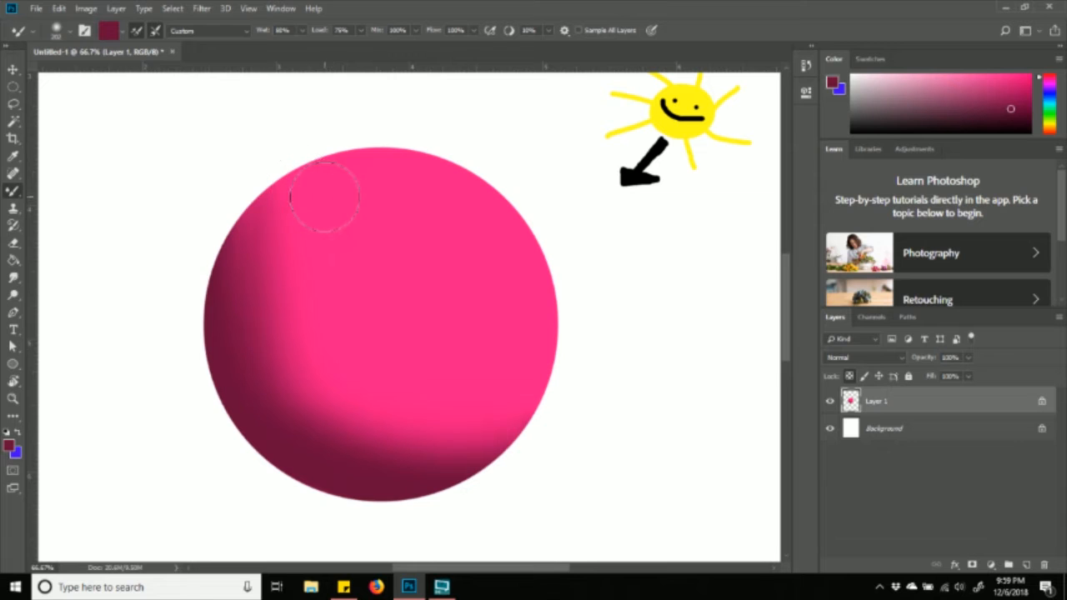
mouse_move(297, 373)
mouse_down()
mouse_move(326, 398)
mouse_move(428, 425)
mouse_move(520, 409)
mouse_move(447, 404)
mouse_up()
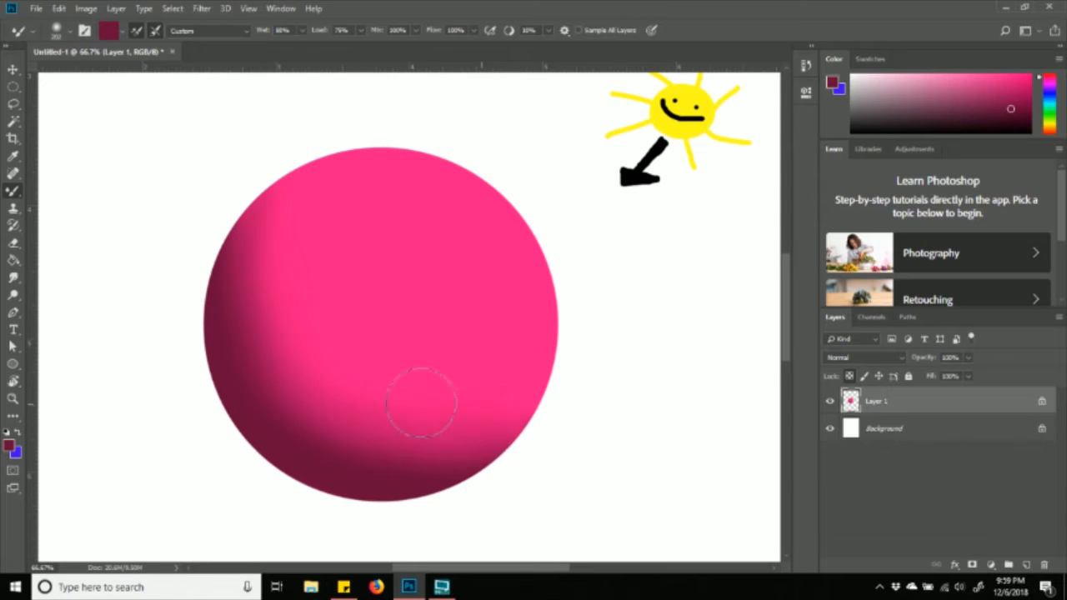
- Sweep blending strokes over the sphere's upper-left and left shading toward the top edge
drag(285, 281, 296, 281)
mouse_move(272, 325)
mouse_down()
mouse_move(323, 415)
mouse_move(395, 441)
mouse_move(434, 440)
mouse_move(361, 435)
mouse_move(296, 371)
mouse_move(293, 239)
mouse_move(278, 287)
mouse_move(299, 365)
mouse_move(258, 284)
mouse_move(251, 370)
mouse_move(262, 359)
mouse_move(268, 415)
mouse_move(399, 495)
mouse_move(315, 464)
mouse_move(221, 331)
mouse_move(326, 447)
mouse_move(415, 453)
mouse_move(259, 250)
mouse_up()
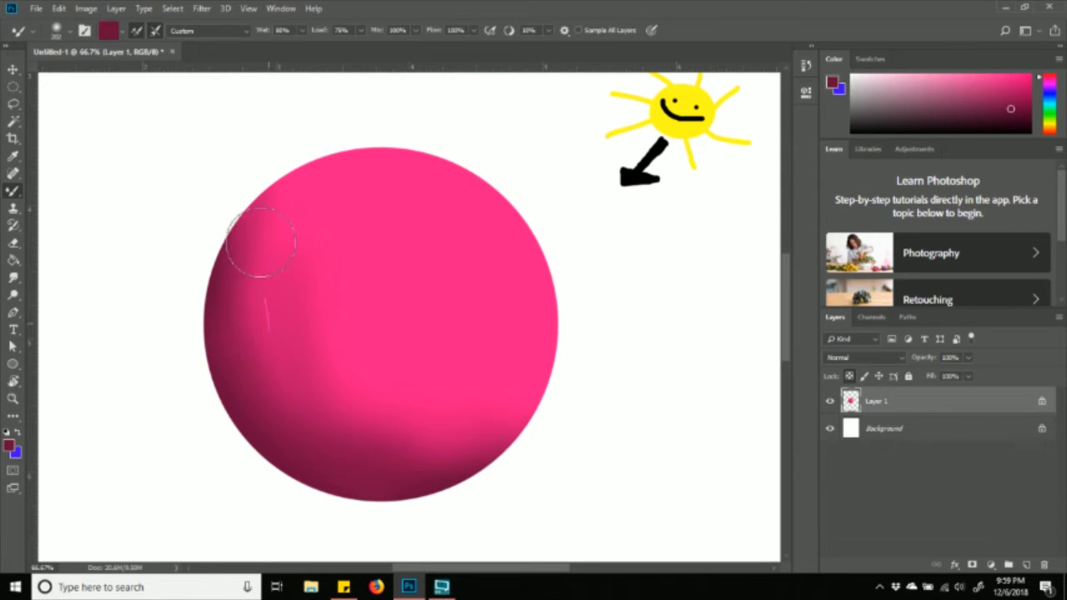
mouse_move(313, 293)
mouse_down()
mouse_move(362, 131)
mouse_move(337, 148)
mouse_move(285, 284)
mouse_move(268, 206)
mouse_move(308, 161)
mouse_move(248, 215)
mouse_move(243, 343)
mouse_move(359, 470)
mouse_move(283, 448)
mouse_move(441, 507)
mouse_move(316, 467)
mouse_move(223, 301)
mouse_move(342, 492)
mouse_move(241, 388)
mouse_move(245, 232)
mouse_move(324, 254)
mouse_move(451, 433)
mouse_move(407, 393)
mouse_move(377, 406)
mouse_move(495, 412)
mouse_move(390, 442)
mouse_move(387, 480)
mouse_move(498, 456)
mouse_move(432, 471)
mouse_move(264, 398)
mouse_move(230, 255)
mouse_move(302, 425)
mouse_move(278, 370)
mouse_move(284, 230)
mouse_move(320, 213)
mouse_move(298, 333)
mouse_move(338, 387)
mouse_move(268, 254)
mouse_up()
mouse_move(413, 455)
mouse_down()
mouse_move(272, 352)
mouse_move(277, 247)
mouse_up()
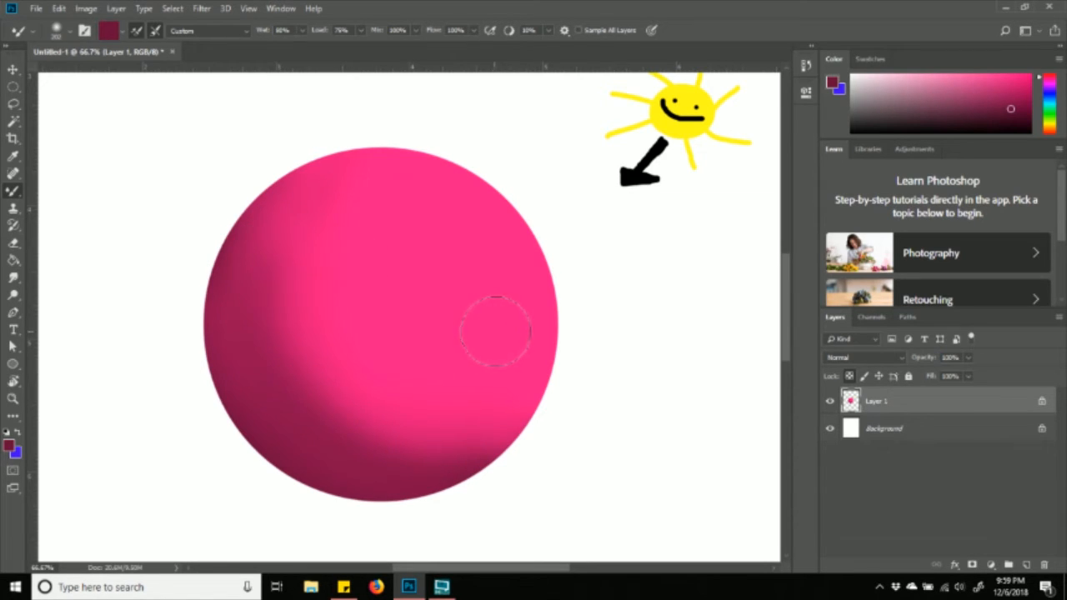
drag(318, 287, 330, 215)
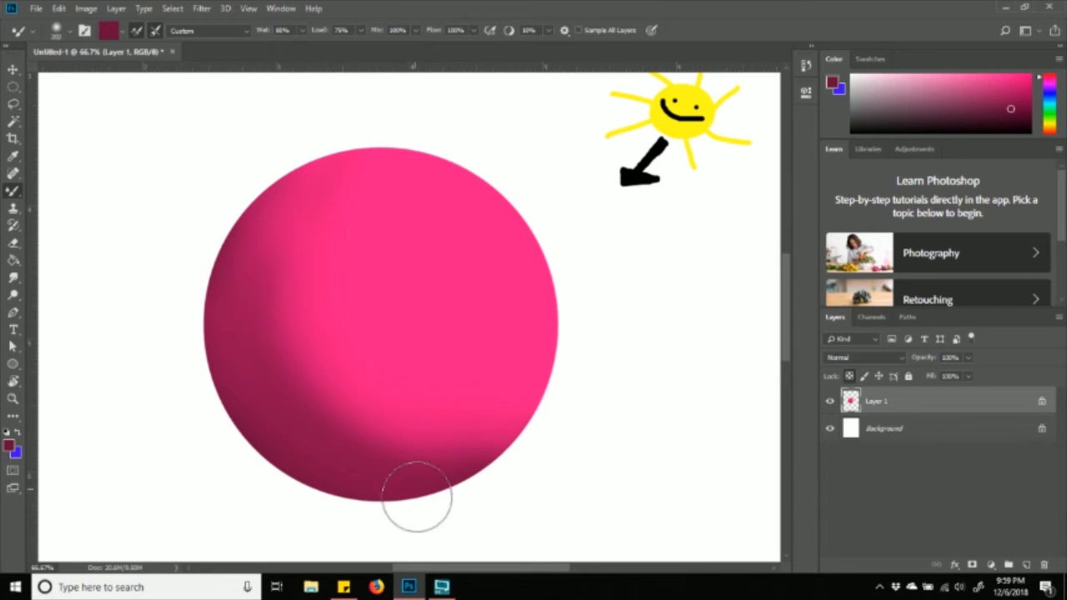
drag(305, 288, 339, 152)
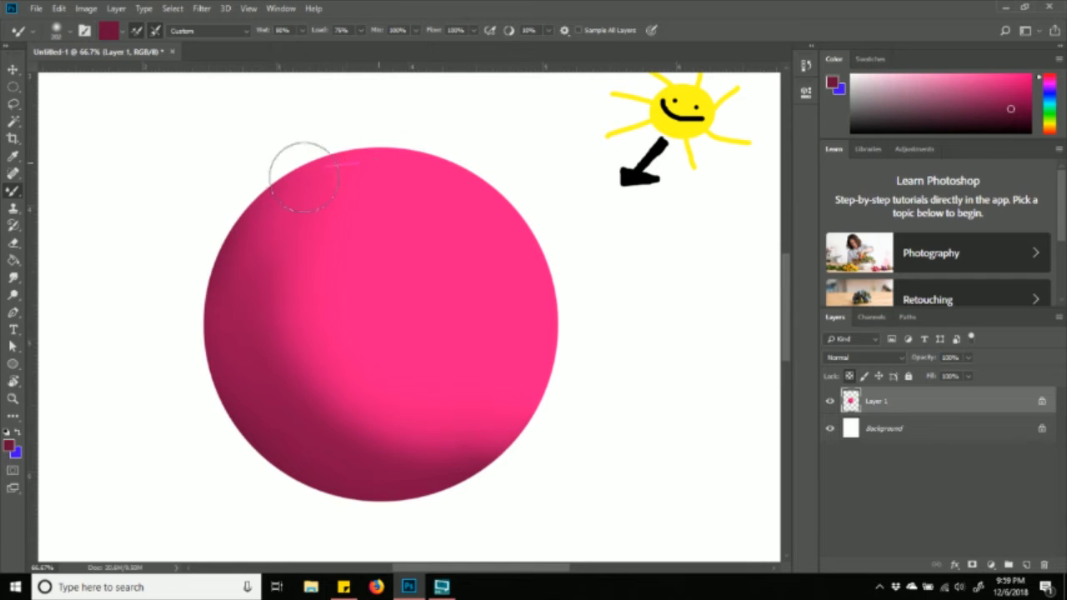
mouse_move(300, 332)
mouse_down()
mouse_move(290, 260)
mouse_move(319, 177)
mouse_up()
drag(311, 224, 355, 178)
mouse_move(289, 352)
mouse_down()
mouse_move(300, 389)
mouse_move(341, 425)
mouse_move(368, 427)
mouse_up()
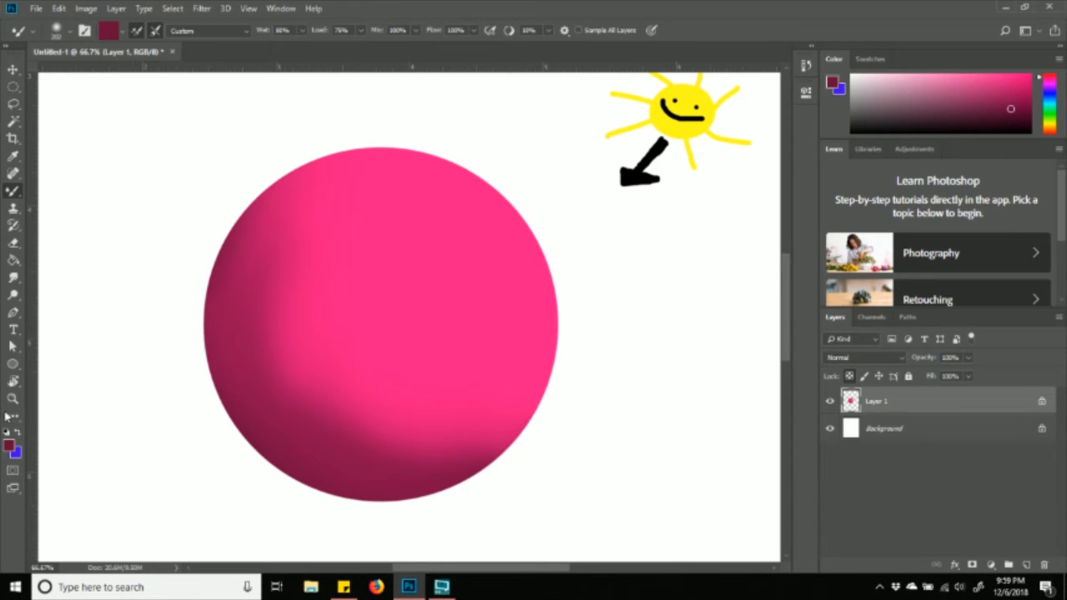
- Set the foreground colour to dark maroon 50092b
click(10, 447)
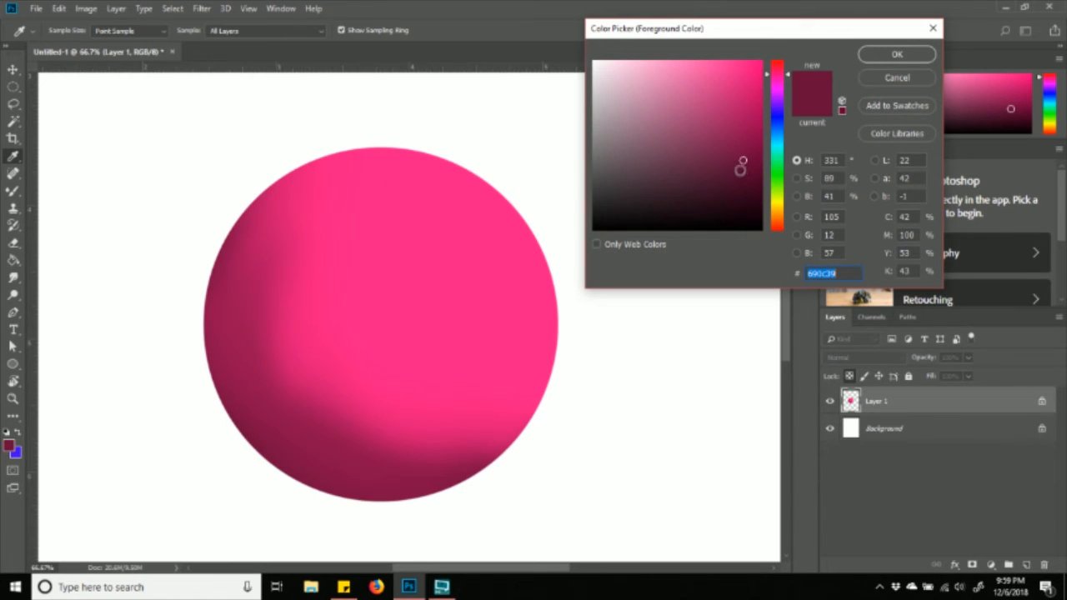
text(50092b)
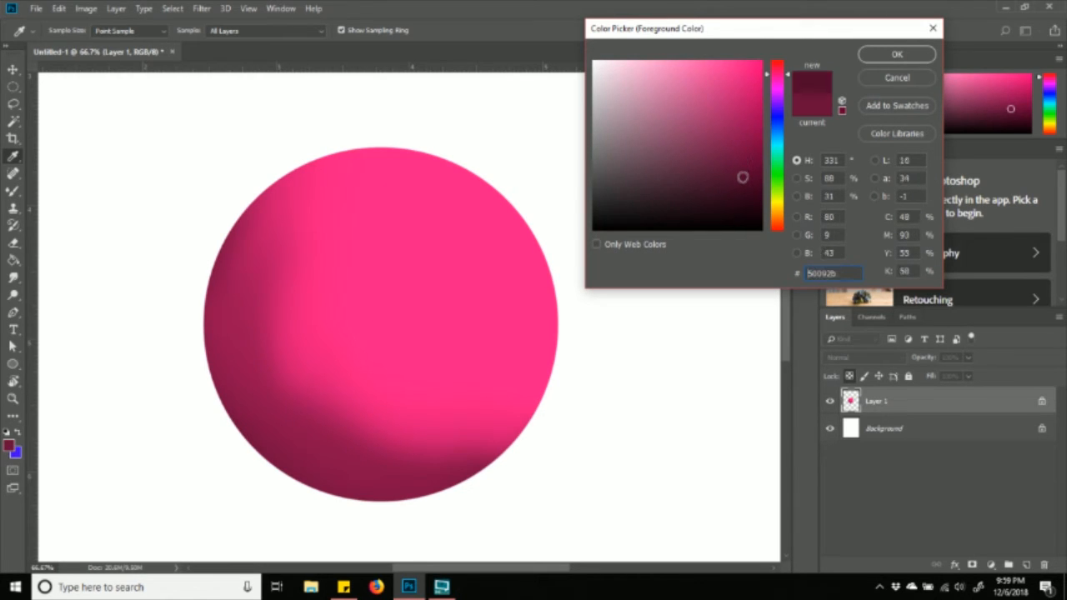
click(897, 55)
- Paint dark maroon shading with the Brush Tool along the sphere's lower-left and bottom edge
right_click(15, 191)
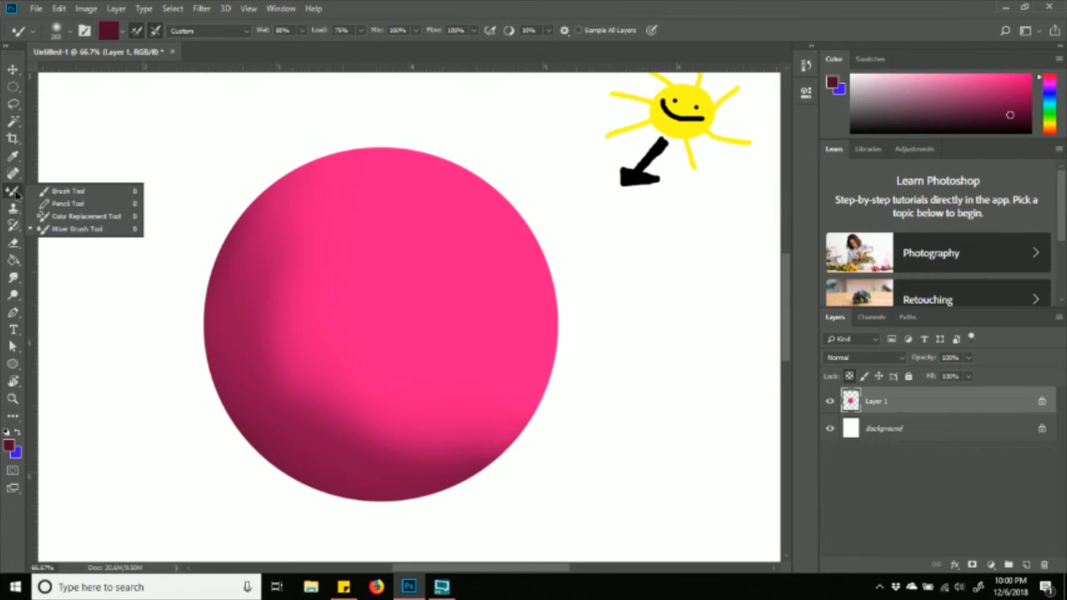
click(55, 192)
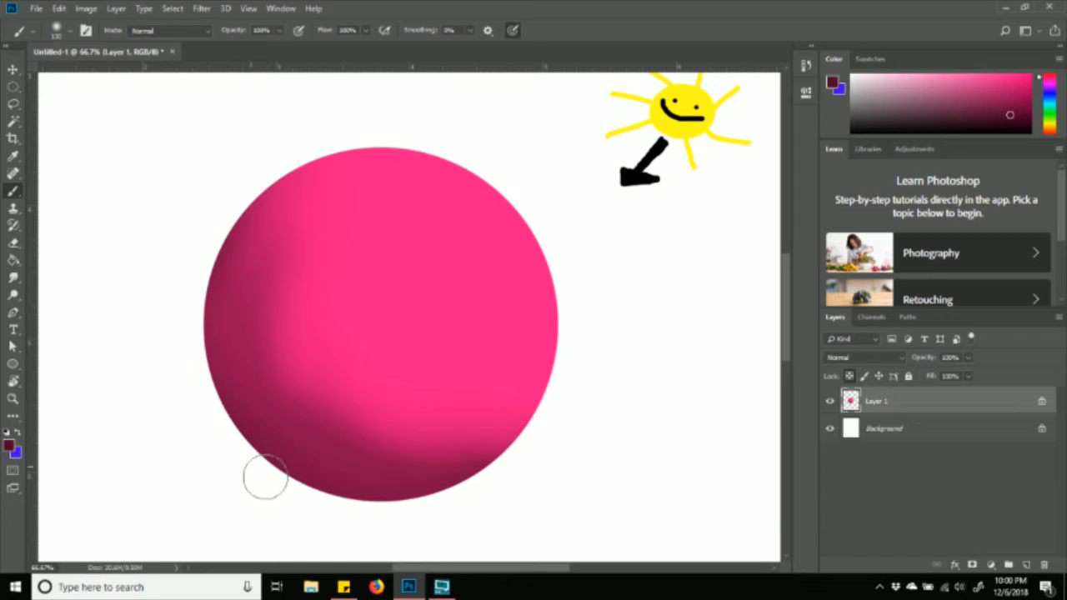
mouse_move(244, 458)
mouse_down()
mouse_move(272, 482)
mouse_move(258, 472)
mouse_up()
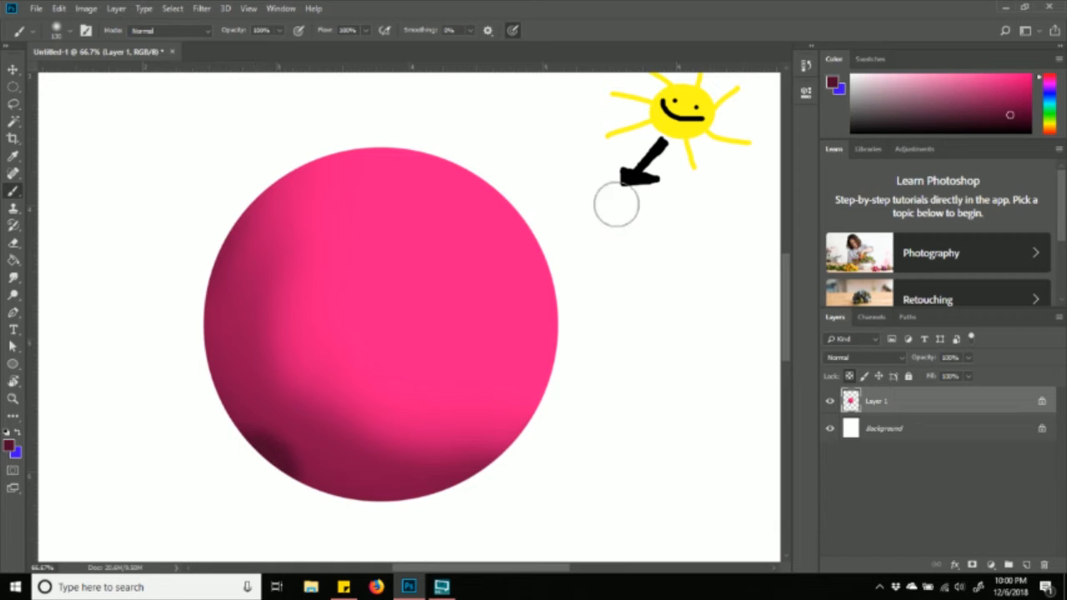
drag(259, 464, 292, 425)
mouse_move(253, 453)
mouse_down()
mouse_move(331, 503)
mouse_move(261, 465)
mouse_move(202, 395)
mouse_move(221, 429)
mouse_move(318, 488)
mouse_move(400, 512)
mouse_up()
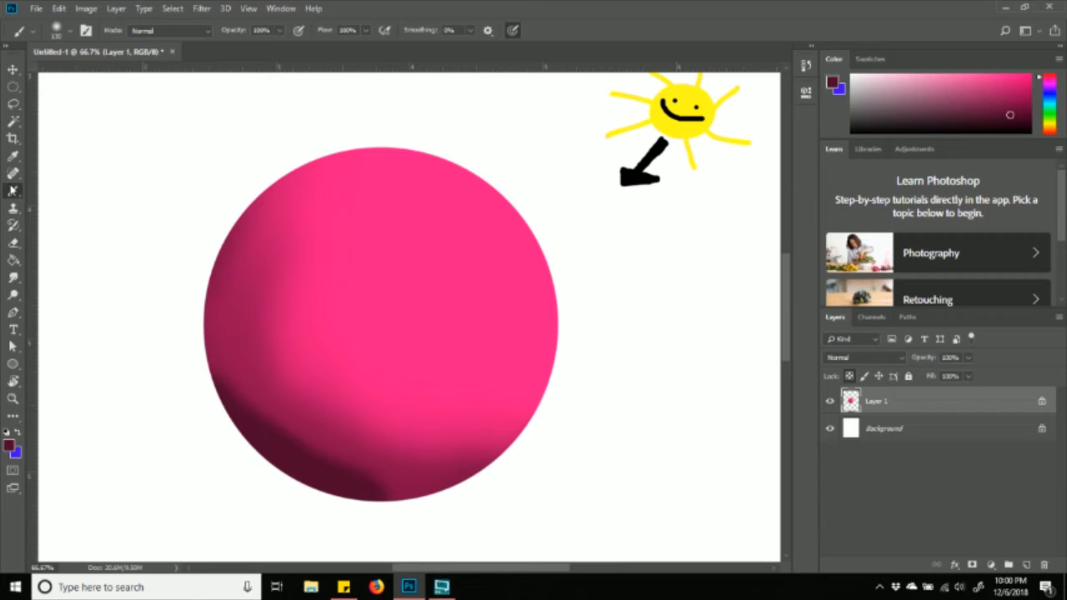
- Blend the lower shading with the Mixer Brush, trying a fully hard tip and undoing blotchy strokes
right_click(14, 189)
click(78, 231)
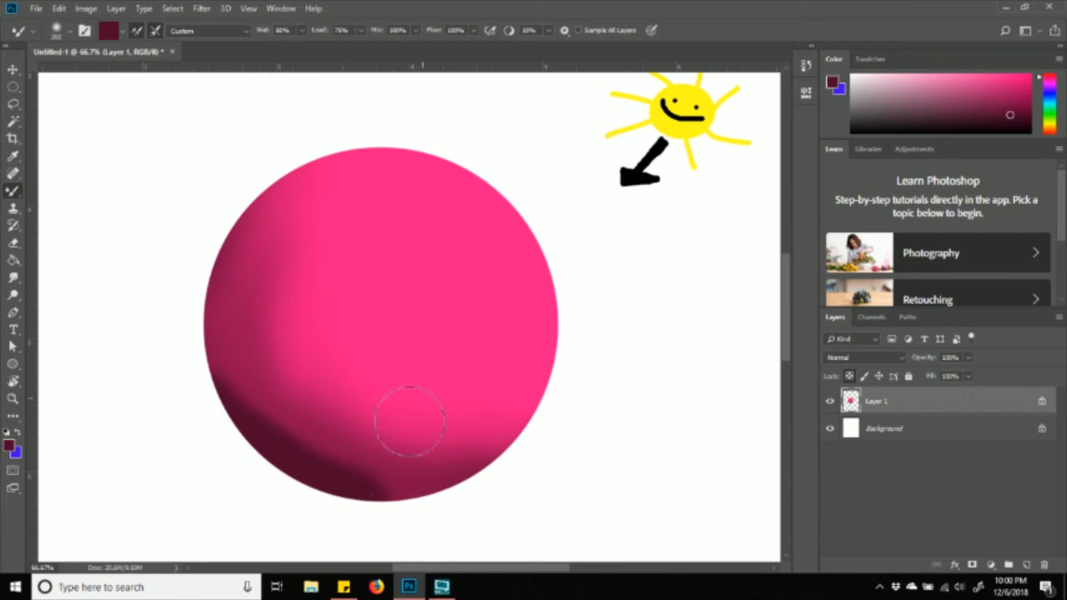
mouse_move(382, 489)
mouse_down()
mouse_move(419, 498)
mouse_move(281, 447)
mouse_move(198, 320)
mouse_move(246, 422)
mouse_move(337, 468)
mouse_move(525, 502)
mouse_up()
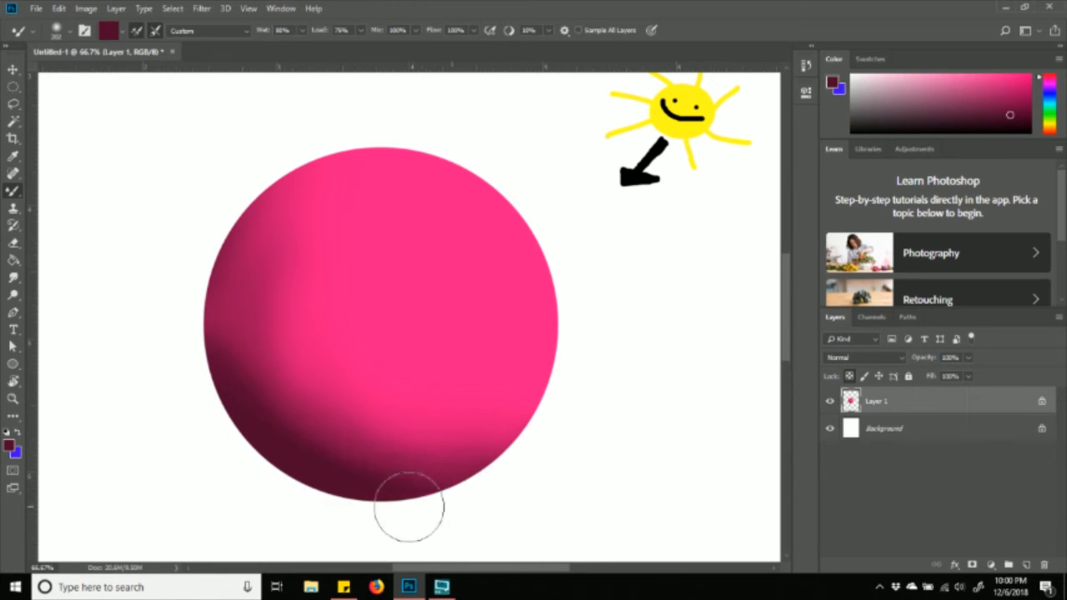
mouse_move(208, 376)
mouse_down()
mouse_move(209, 353)
mouse_move(284, 455)
mouse_move(463, 500)
mouse_move(219, 301)
mouse_move(257, 303)
mouse_up()
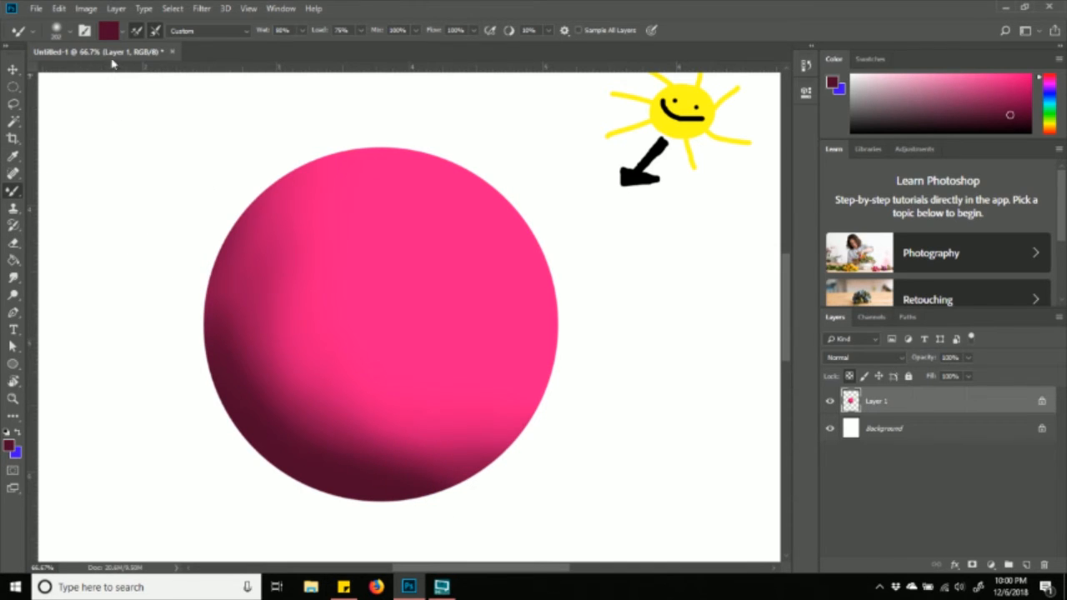
click(71, 33)
drag(153, 108, 200, 113)
mouse_move(225, 388)
mouse_down()
mouse_move(320, 362)
mouse_move(266, 359)
mouse_move(332, 407)
mouse_move(365, 315)
mouse_move(318, 396)
mouse_move(405, 292)
mouse_move(415, 397)
mouse_move(486, 327)
mouse_move(356, 294)
mouse_move(407, 309)
mouse_move(345, 372)
mouse_move(363, 368)
mouse_move(325, 216)
mouse_move(270, 316)
mouse_move(324, 292)
mouse_move(334, 372)
mouse_up()
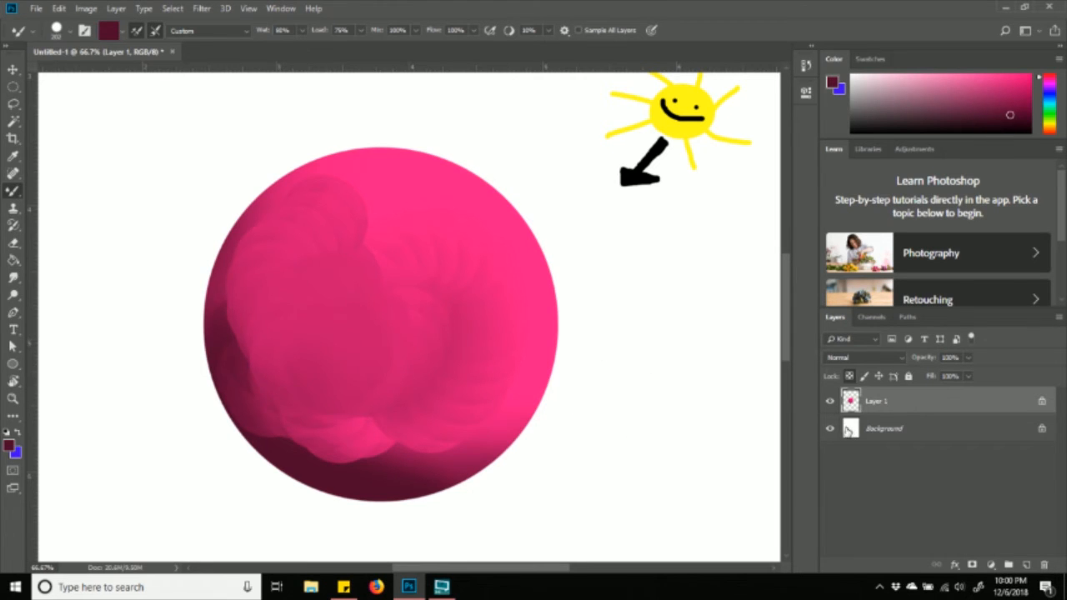
key(ctrl+z)
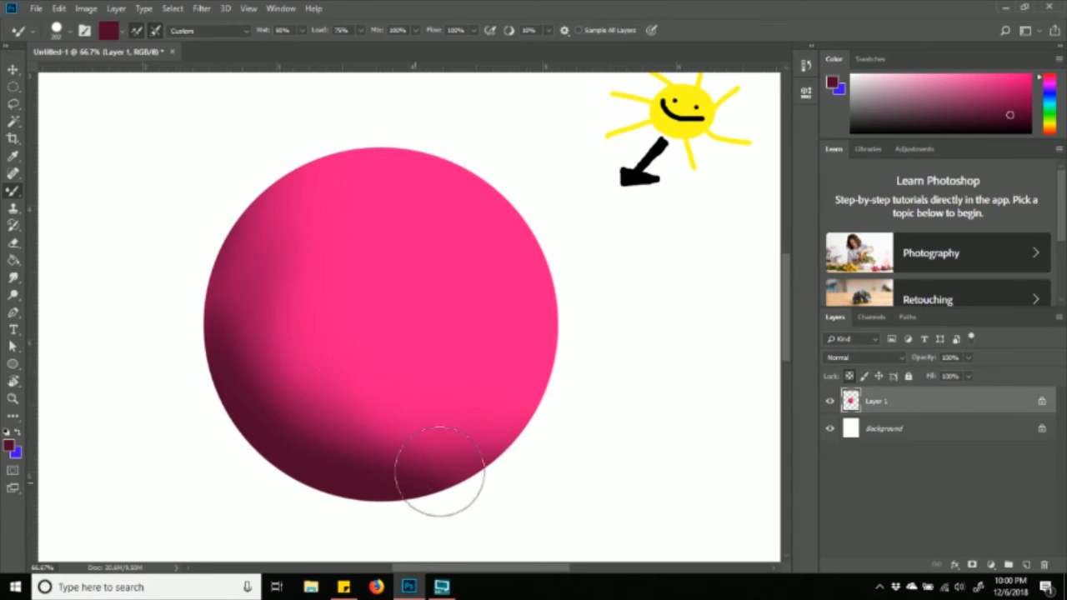
mouse_move(505, 434)
mouse_down()
mouse_move(309, 281)
mouse_move(314, 372)
mouse_move(335, 417)
mouse_move(303, 226)
mouse_move(286, 267)
mouse_move(467, 441)
mouse_move(282, 278)
mouse_move(298, 222)
mouse_move(309, 245)
mouse_move(350, 250)
mouse_move(354, 368)
mouse_move(266, 326)
mouse_up()
drag(314, 296, 349, 335)
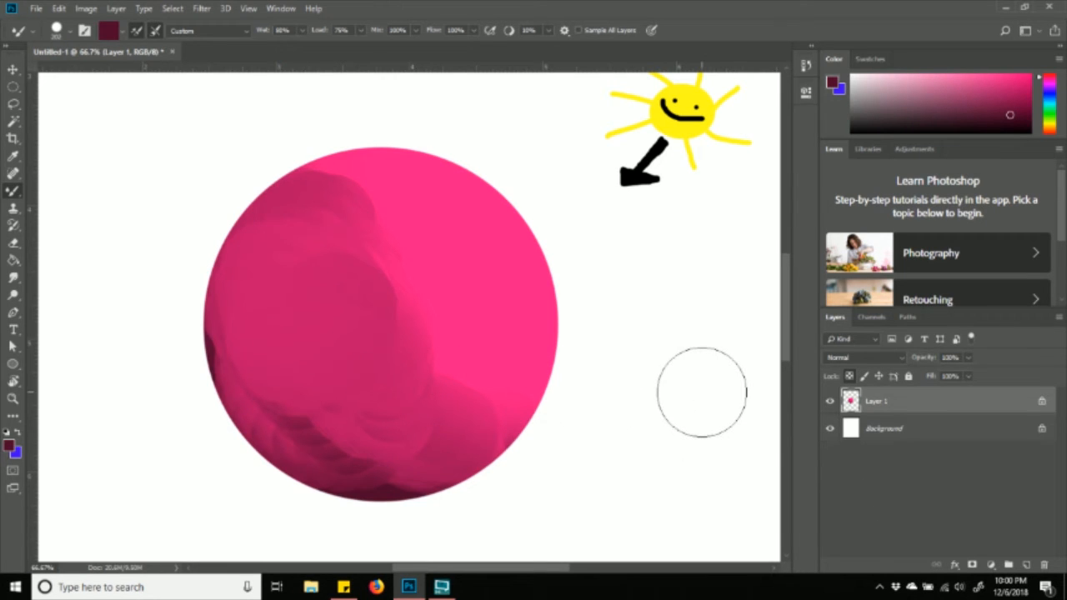
key(ctrl+z)
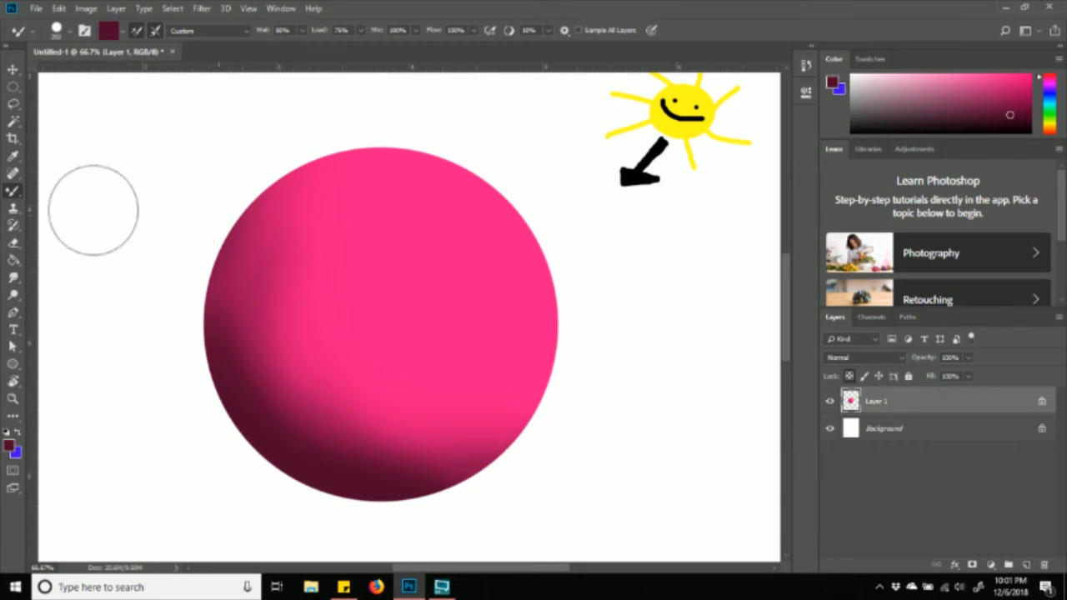
- Lower the brush hardness to about 19% and blend the lower-left shadow smoothly into the pink
click(67, 33)
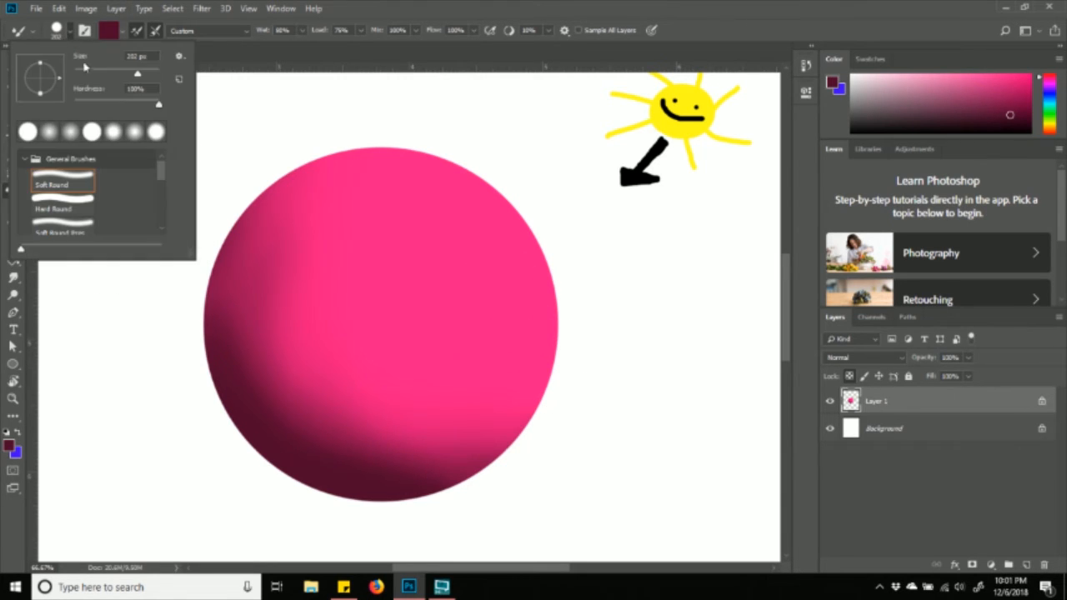
drag(158, 105, 80, 101)
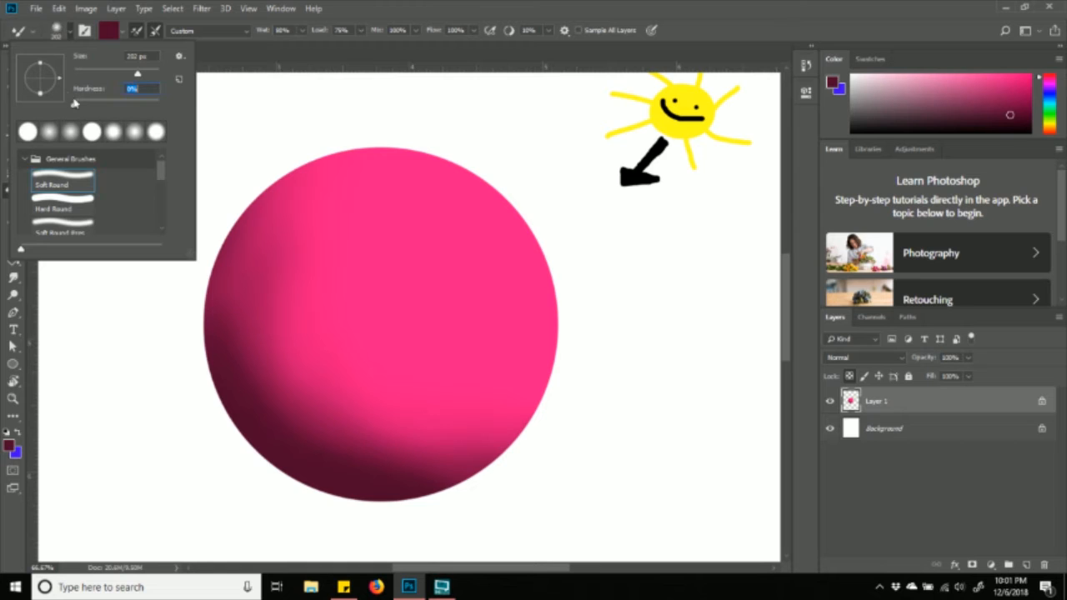
click(252, 471)
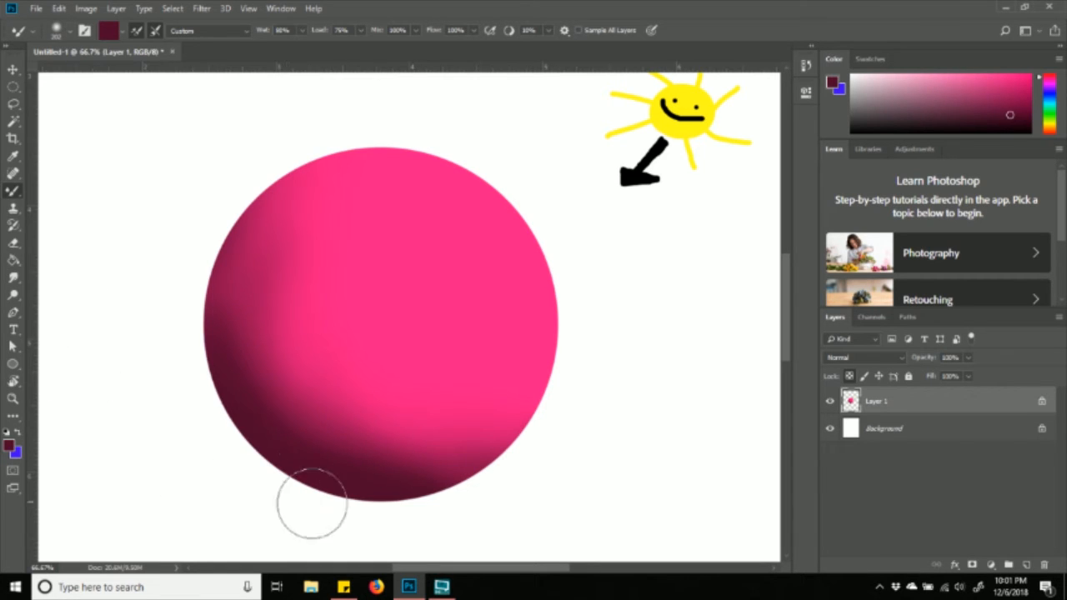
mouse_move(254, 406)
mouse_down()
mouse_move(292, 409)
mouse_move(265, 394)
mouse_up()
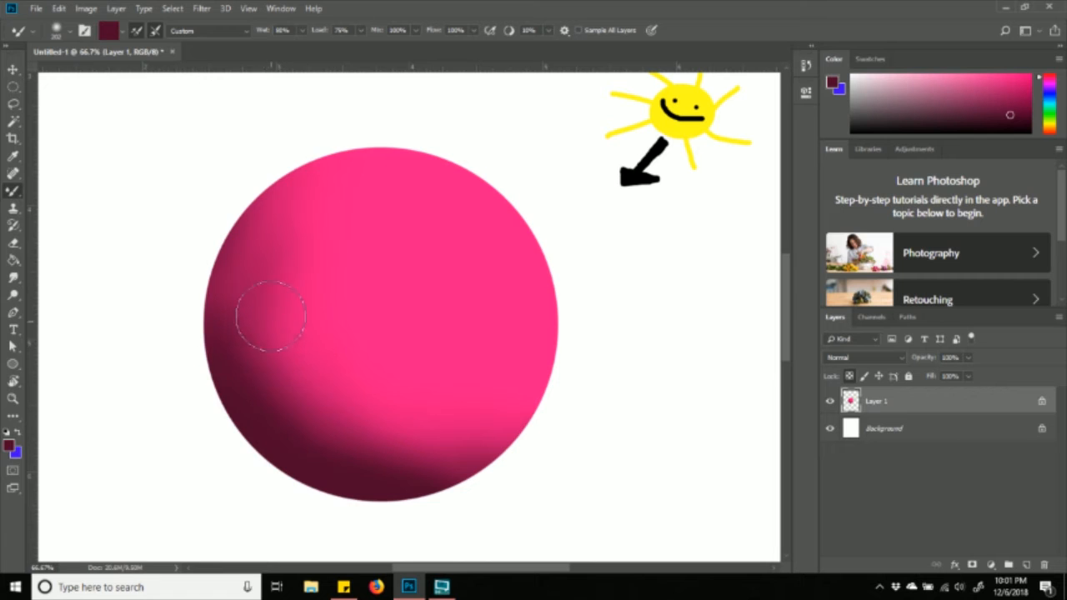
mouse_move(274, 305)
mouse_down()
mouse_move(321, 400)
mouse_move(369, 425)
mouse_move(382, 448)
mouse_move(422, 444)
mouse_move(462, 456)
mouse_move(441, 459)
mouse_move(521, 447)
mouse_move(431, 487)
mouse_move(507, 476)
mouse_move(358, 424)
mouse_move(283, 336)
mouse_move(278, 209)
mouse_up()
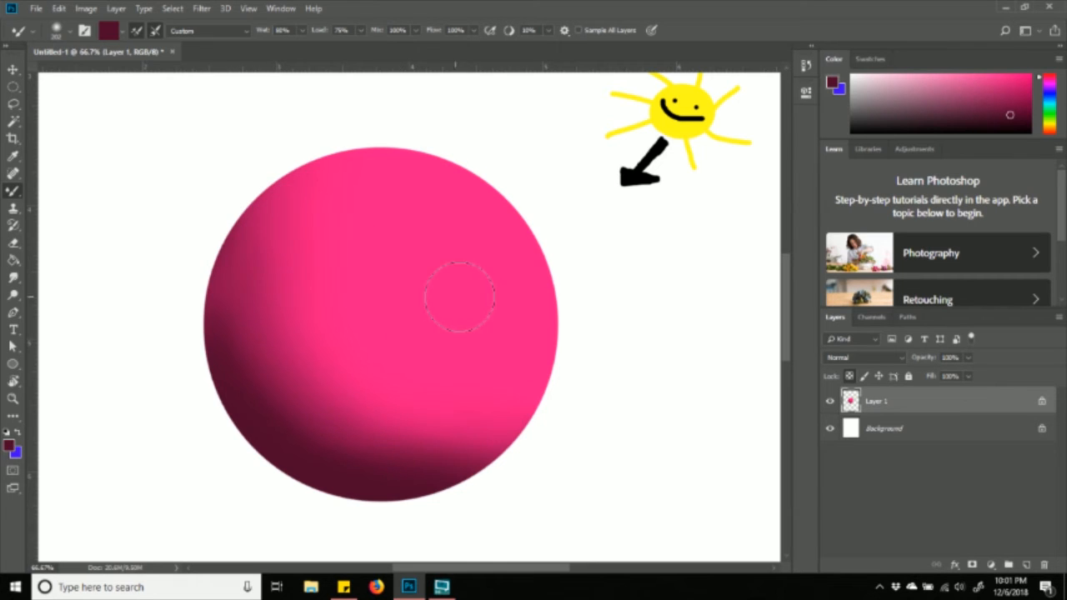
mouse_move(432, 384)
mouse_down()
mouse_move(404, 441)
mouse_move(471, 436)
mouse_move(385, 412)
mouse_move(422, 435)
mouse_move(487, 420)
mouse_move(498, 438)
mouse_move(522, 430)
mouse_move(514, 457)
mouse_move(508, 438)
mouse_move(502, 459)
mouse_move(403, 473)
mouse_move(261, 387)
mouse_move(224, 342)
mouse_up()
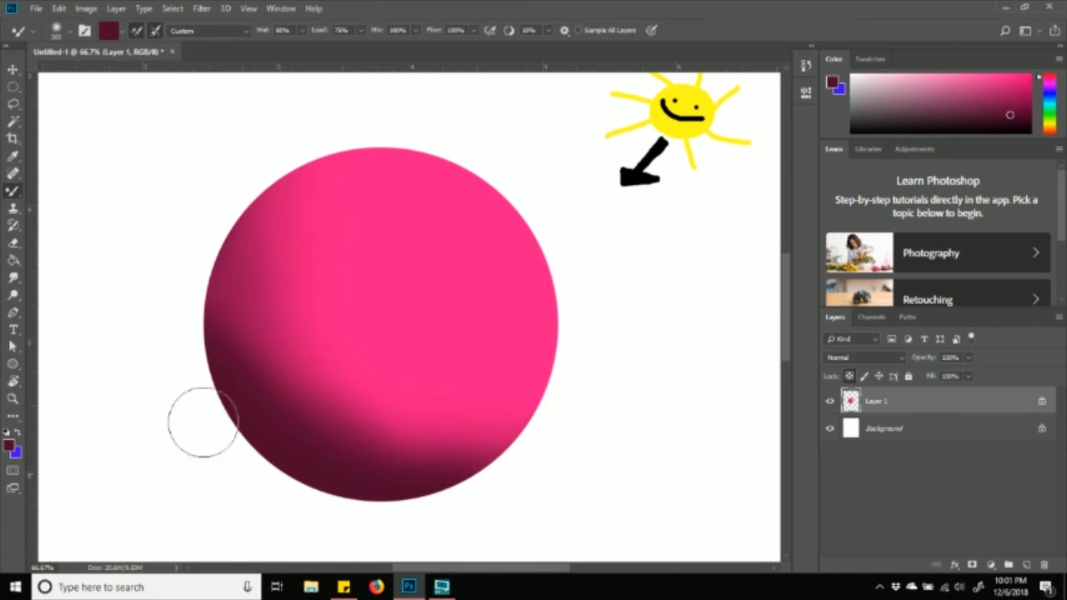
- Set the foreground colour to near-black maroon 280516
click(11, 448)
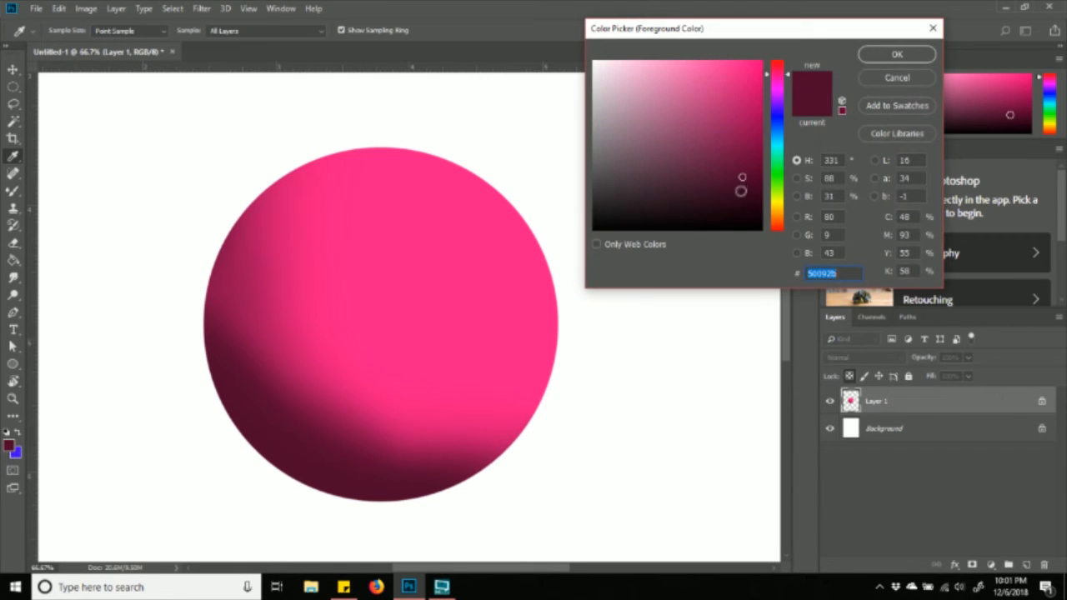
click(741, 204)
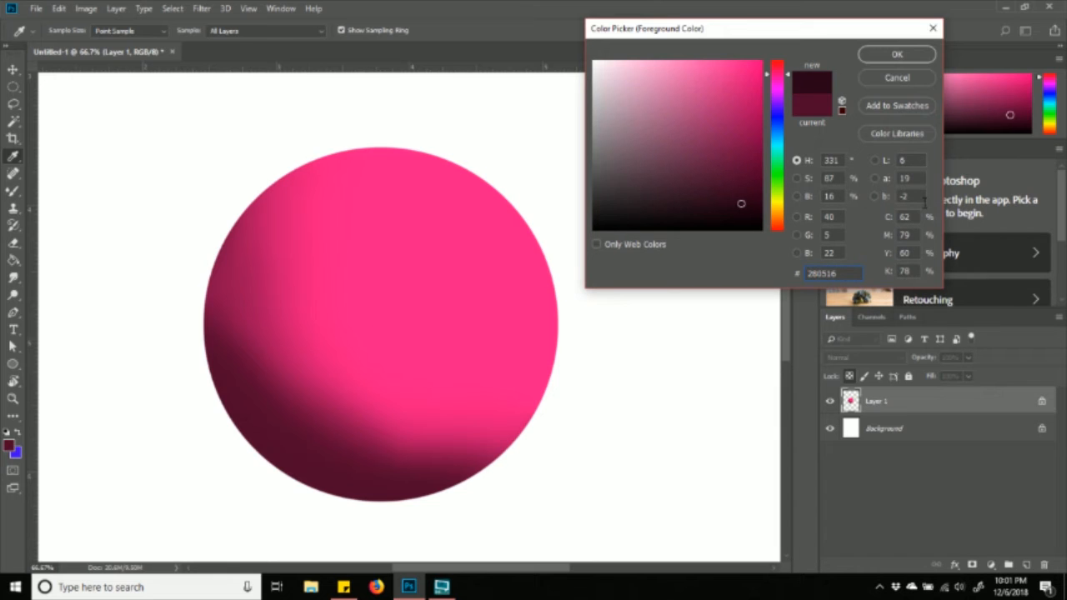
click(896, 53)
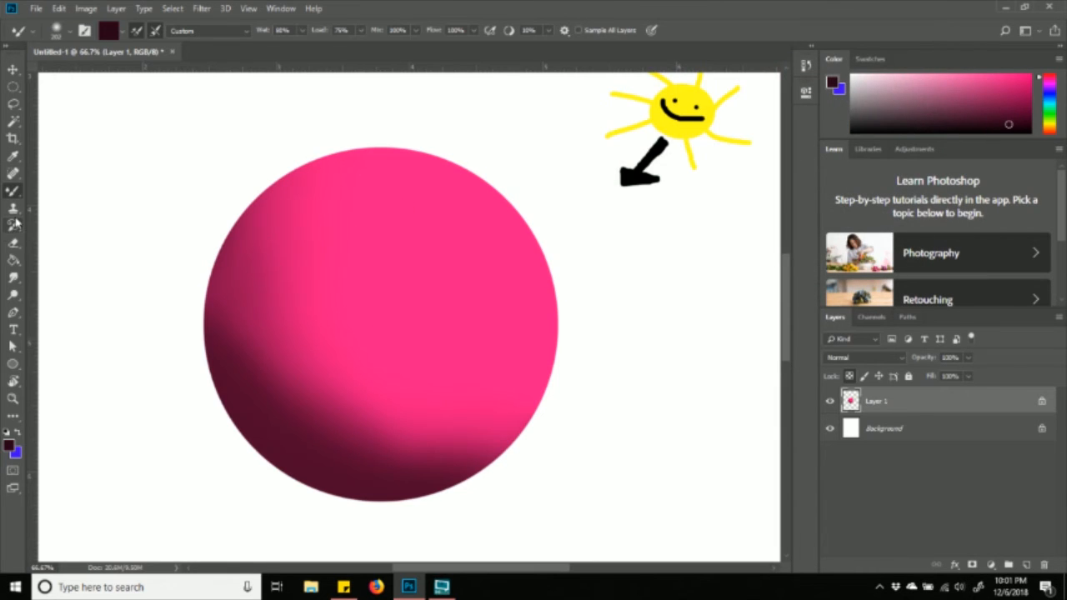
- Darken the sphere's bottom rim with the Brush Tool, undoing the extra lower-left stroke
right_click(12, 191)
click(67, 189)
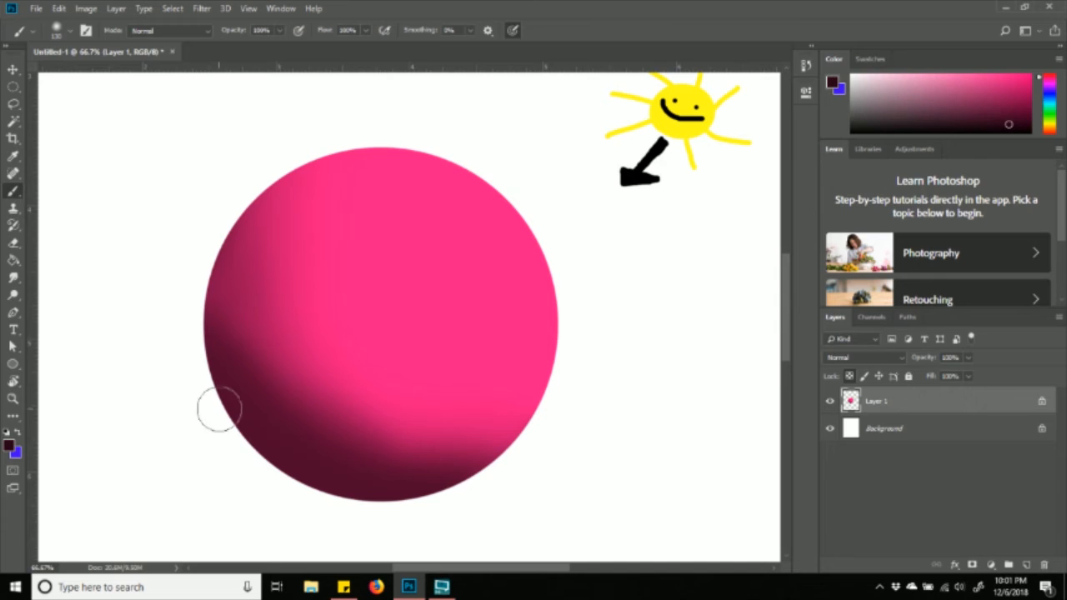
drag(240, 451, 336, 522)
mouse_move(225, 409)
mouse_down()
mouse_move(369, 515)
mouse_move(420, 520)
mouse_up()
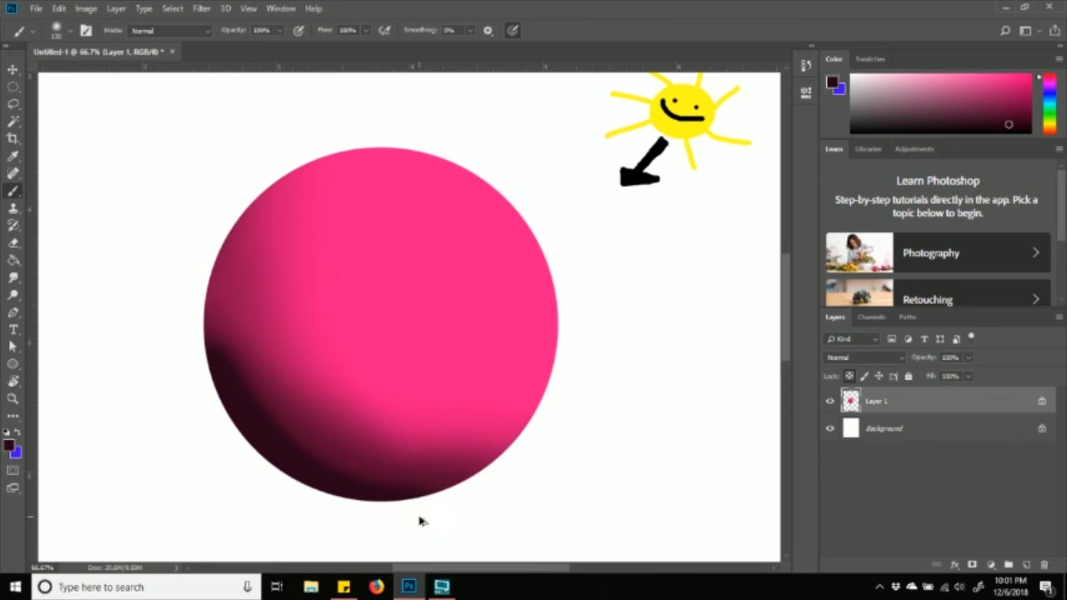
key(ctrl+z)
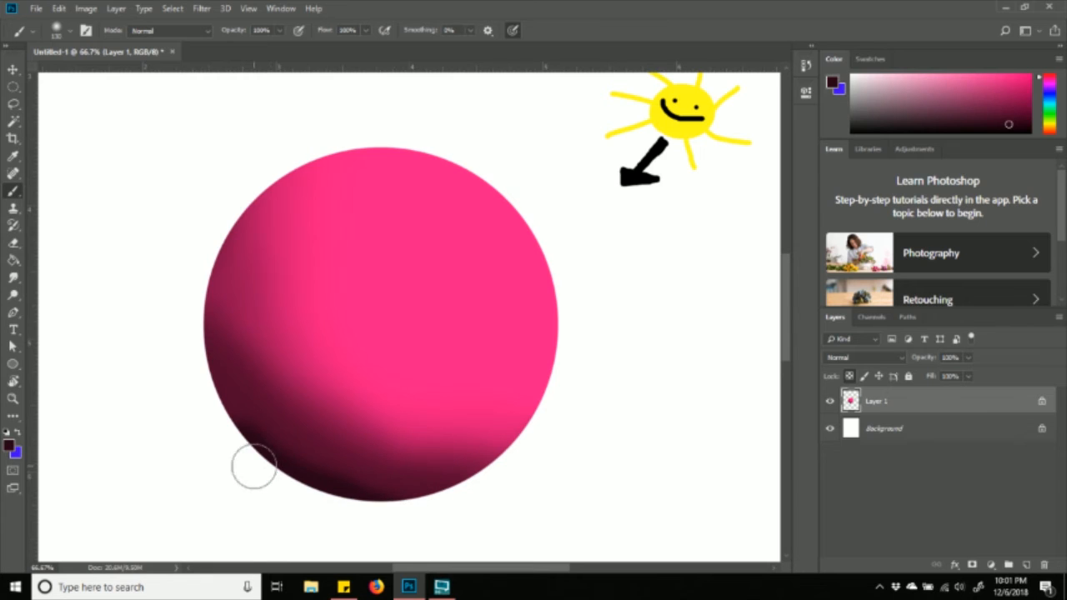
right_click(7, 193)
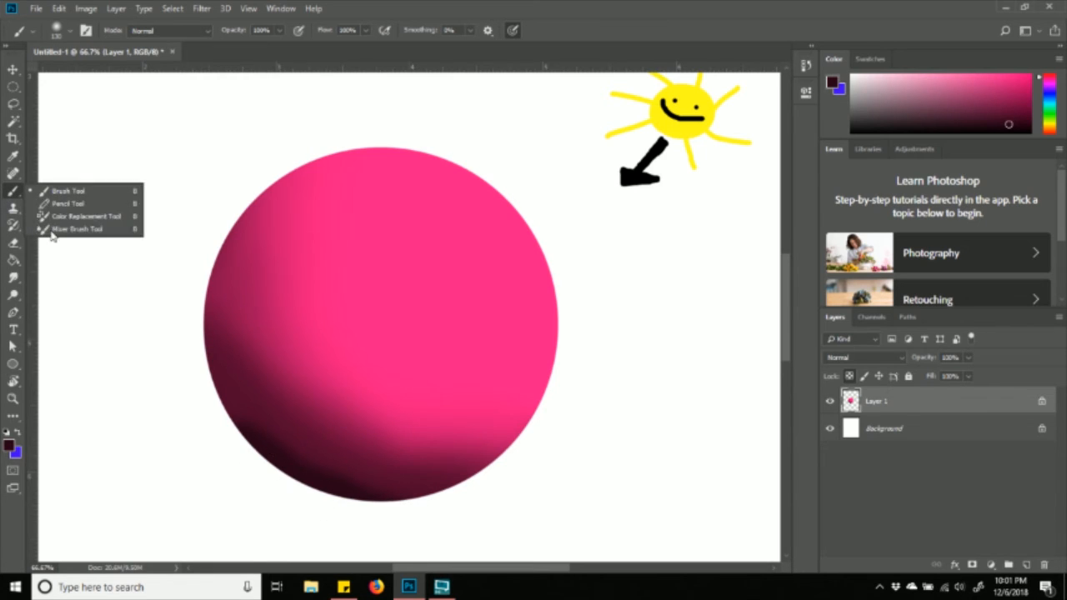
click(54, 237)
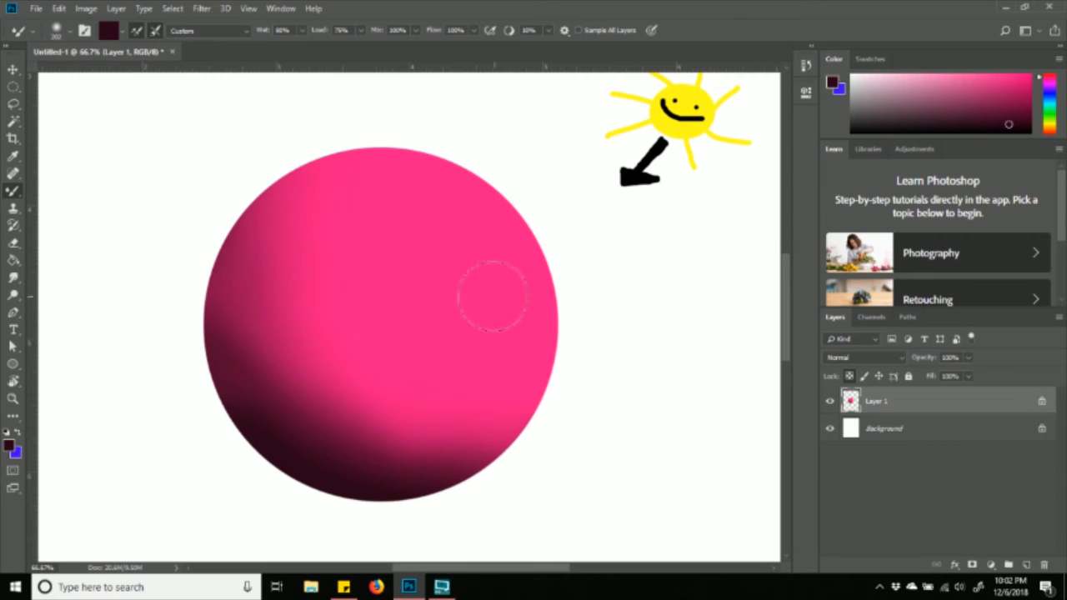
- Sample the sphere's pink with the Eyedropper and lighten the foreground colour to ff85c0
click(14, 158)
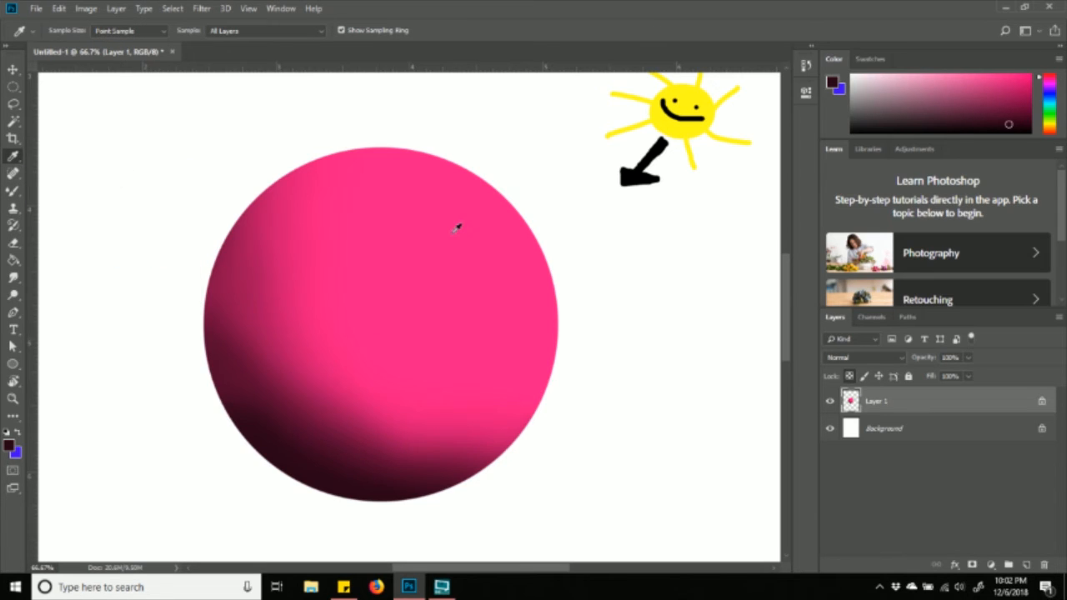
click(501, 205)
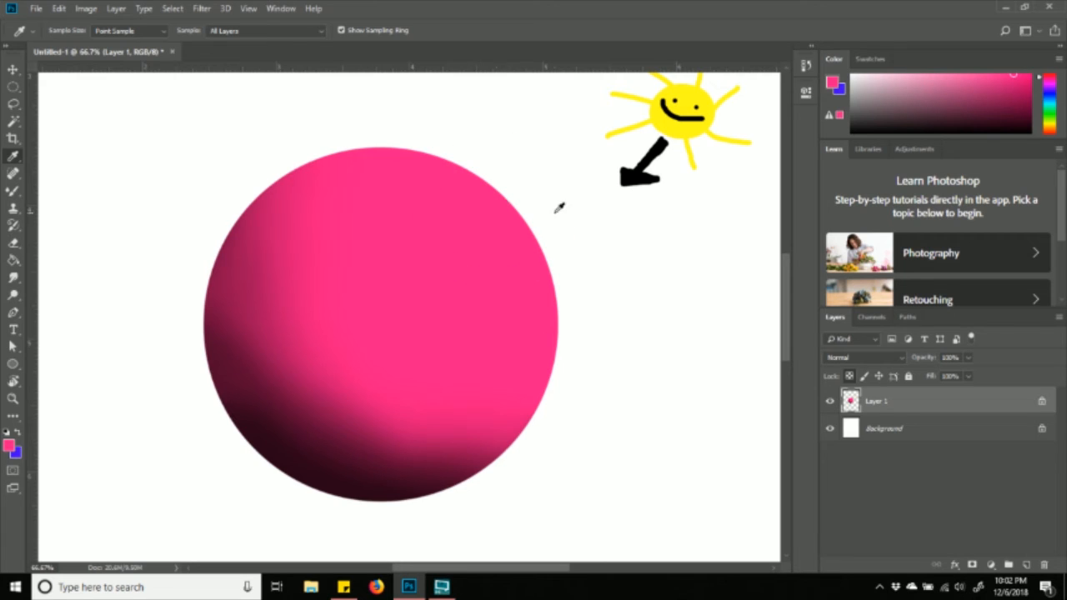
click(10, 448)
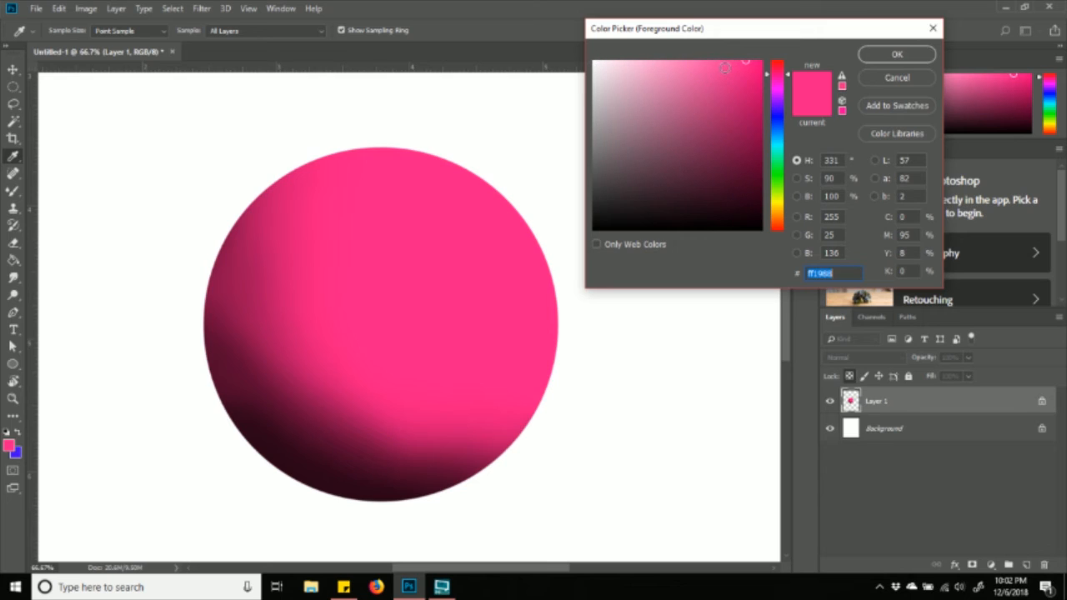
mouse_move(722, 66)
mouse_down()
mouse_move(711, 49)
mouse_move(674, 37)
mouse_up()
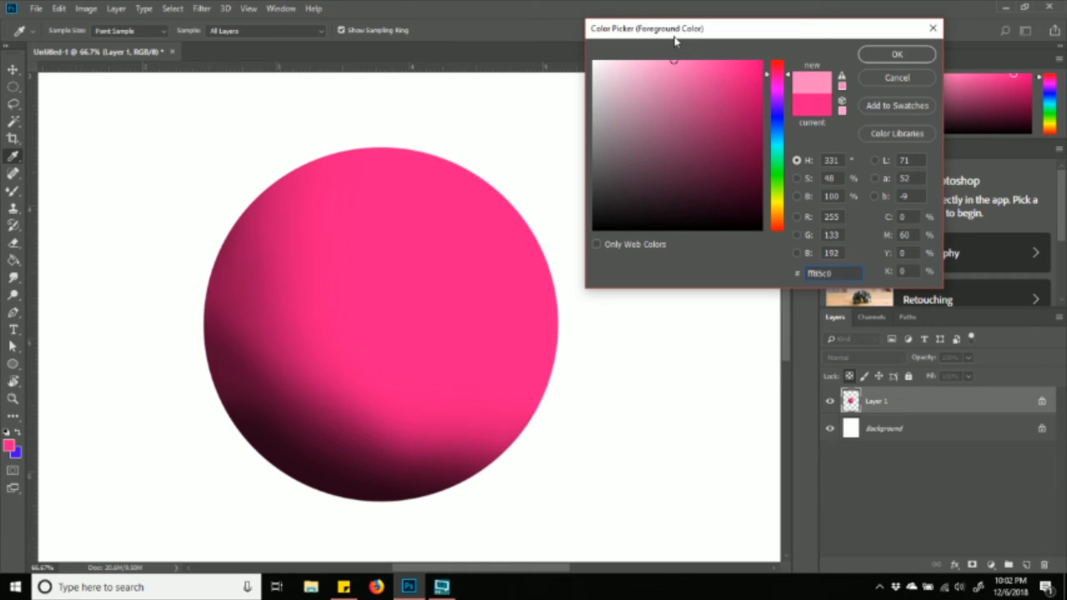
click(878, 57)
click(12, 197)
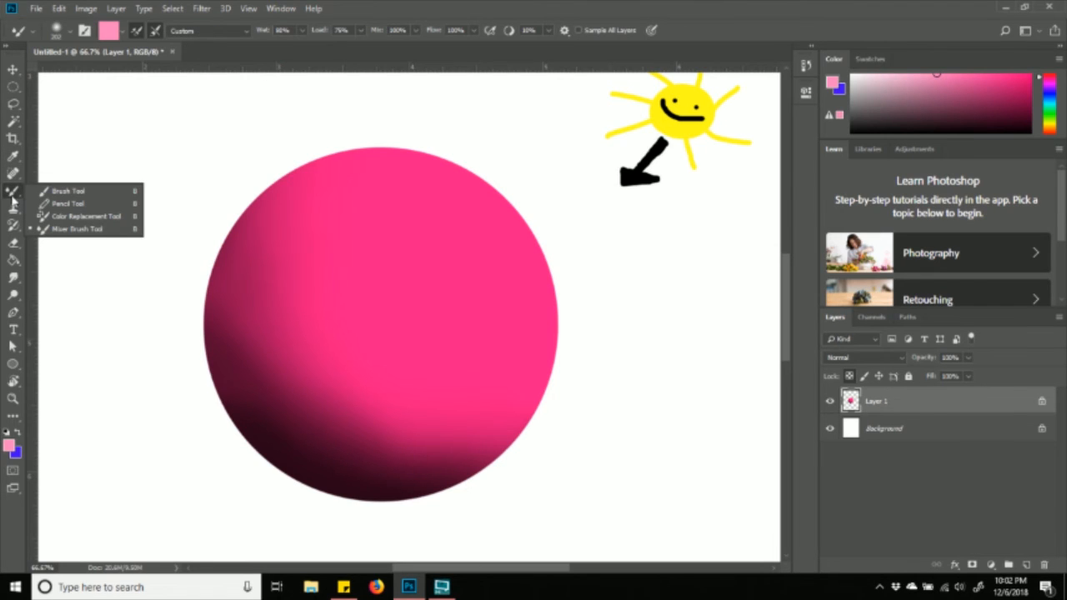
- Paint a light pink stroke on the upper-right edge and blend it across the sphere's top and right side
click(84, 194)
mouse_move(478, 182)
mouse_down()
mouse_move(522, 217)
mouse_move(442, 156)
mouse_move(541, 247)
mouse_move(470, 172)
mouse_move(590, 183)
mouse_up()
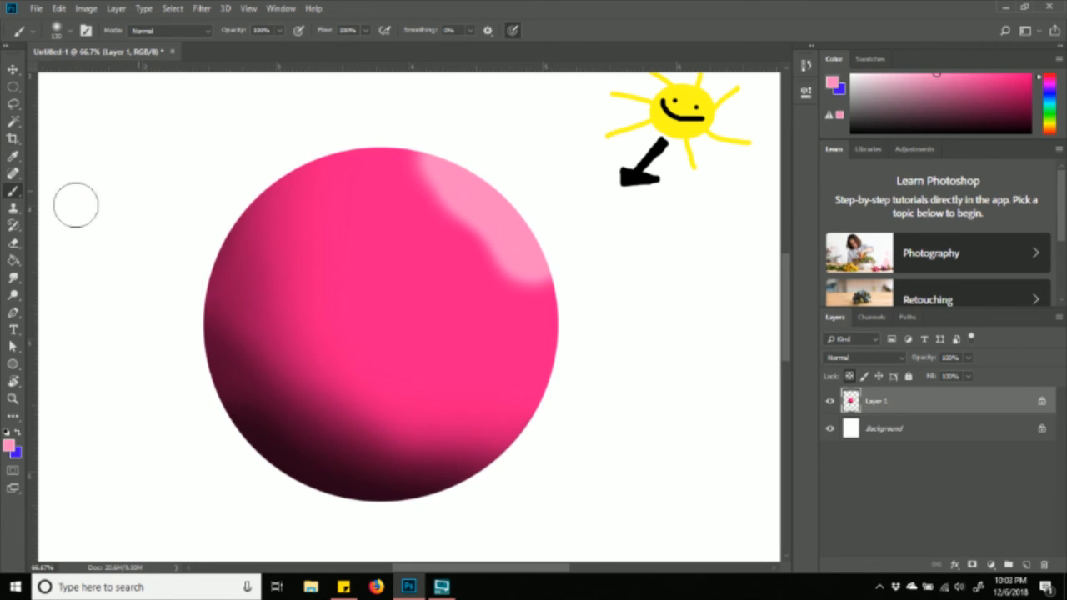
right_click(17, 194)
click(71, 229)
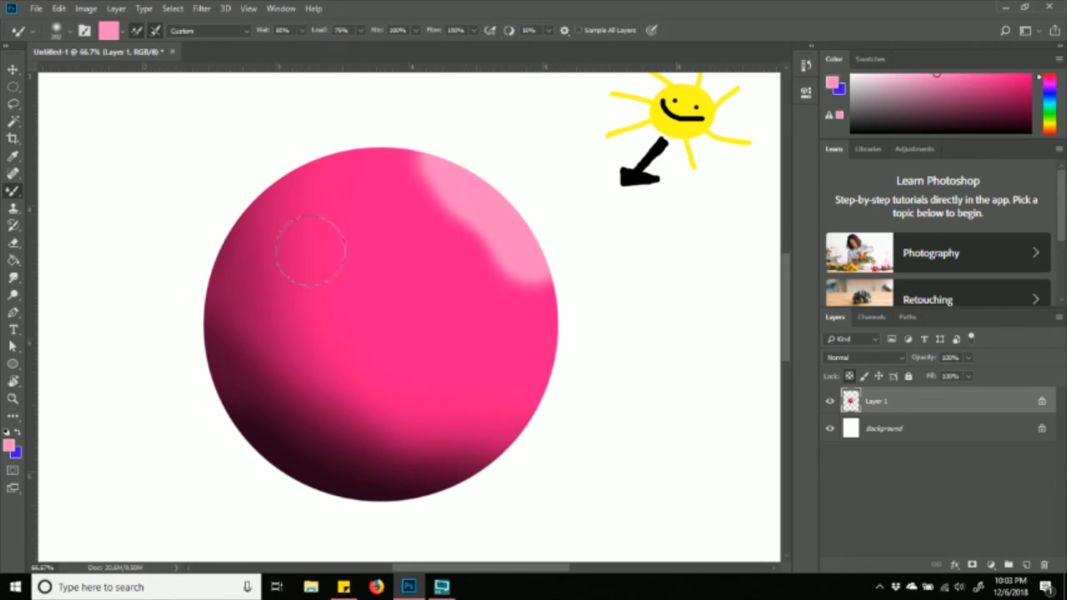
mouse_move(537, 275)
mouse_down()
mouse_move(469, 193)
mouse_move(411, 170)
mouse_move(444, 188)
mouse_move(462, 230)
mouse_move(485, 247)
mouse_move(444, 181)
mouse_move(414, 169)
mouse_move(485, 227)
mouse_move(532, 319)
mouse_move(548, 310)
mouse_move(543, 345)
mouse_move(535, 275)
mouse_move(493, 231)
mouse_move(462, 257)
mouse_move(474, 244)
mouse_move(484, 249)
mouse_move(446, 190)
mouse_move(381, 164)
mouse_move(397, 146)
mouse_move(388, 188)
mouse_move(420, 196)
mouse_up()
mouse_move(467, 285)
mouse_down()
mouse_move(503, 349)
mouse_move(485, 261)
mouse_move(530, 323)
mouse_move(527, 341)
mouse_move(446, 271)
mouse_move(522, 313)
mouse_move(520, 369)
mouse_up()
mouse_move(457, 227)
mouse_down()
mouse_move(468, 291)
mouse_move(447, 209)
mouse_move(391, 144)
mouse_move(512, 305)
mouse_move(519, 361)
mouse_move(552, 316)
mouse_move(469, 167)
mouse_move(381, 142)
mouse_move(435, 186)
mouse_move(357, 162)
mouse_move(416, 170)
mouse_move(466, 208)
mouse_move(554, 330)
mouse_move(562, 388)
mouse_move(490, 265)
mouse_up()
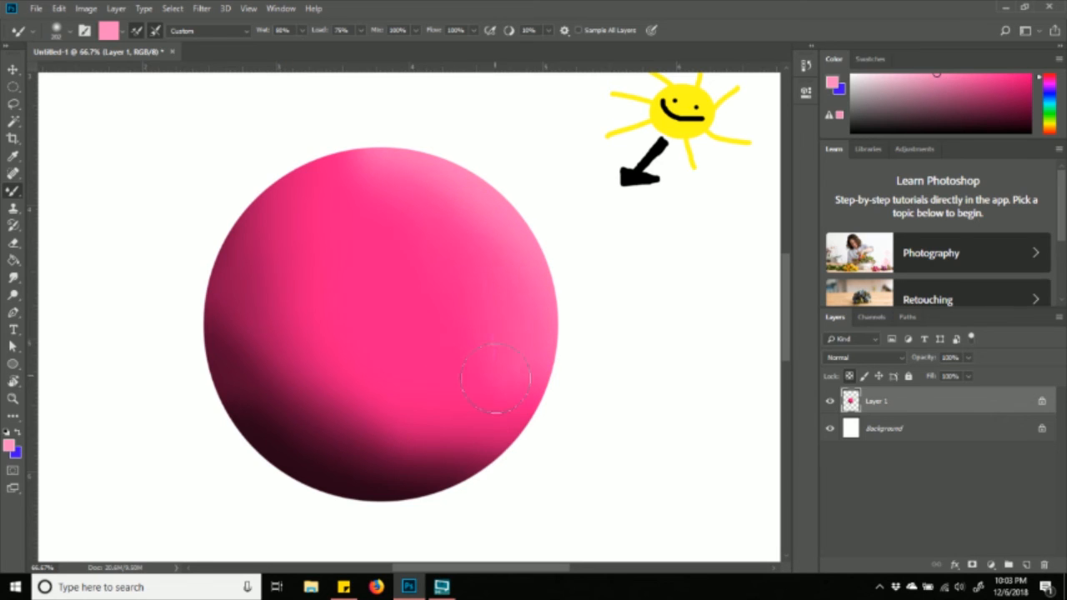
drag(518, 358, 504, 375)
mouse_move(491, 248)
mouse_down()
mouse_move(378, 185)
mouse_move(471, 249)
mouse_move(439, 232)
mouse_move(421, 271)
mouse_move(463, 332)
mouse_up()
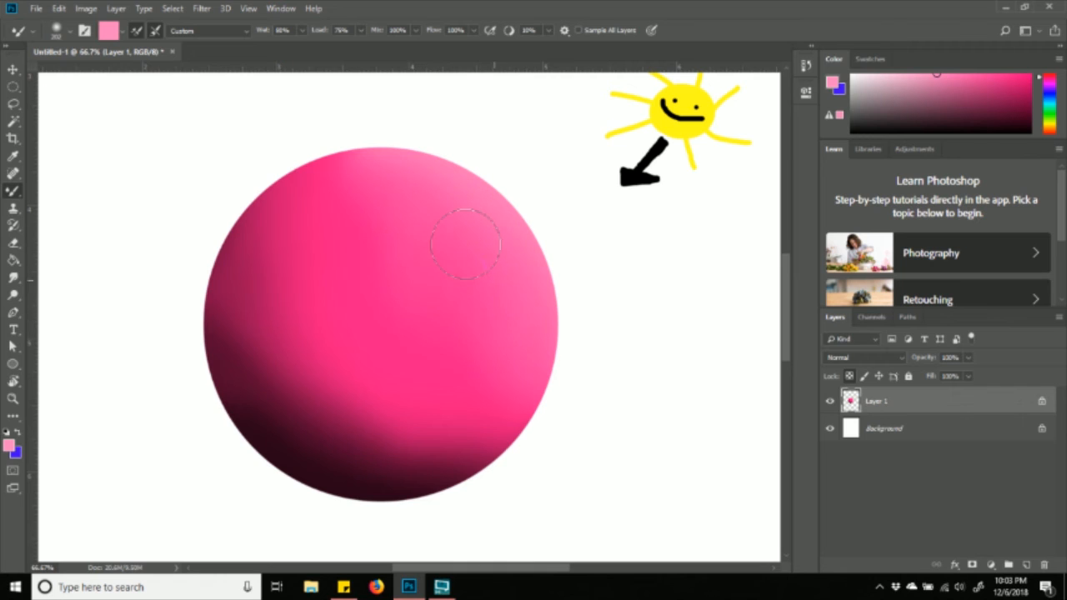
drag(469, 258, 431, 253)
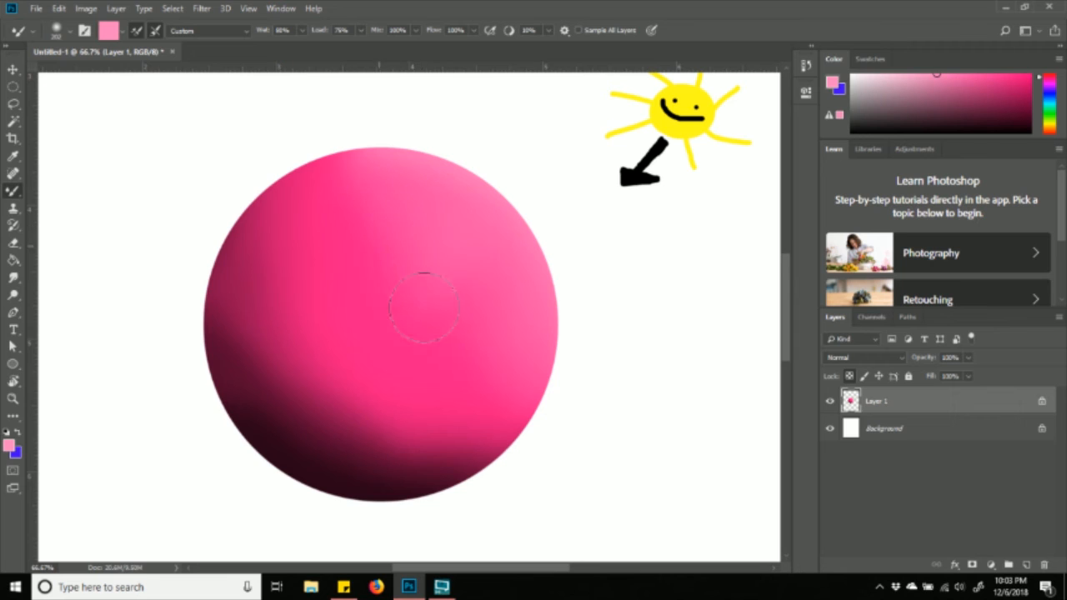
mouse_move(438, 255)
mouse_down()
mouse_move(471, 369)
mouse_move(473, 287)
mouse_up()
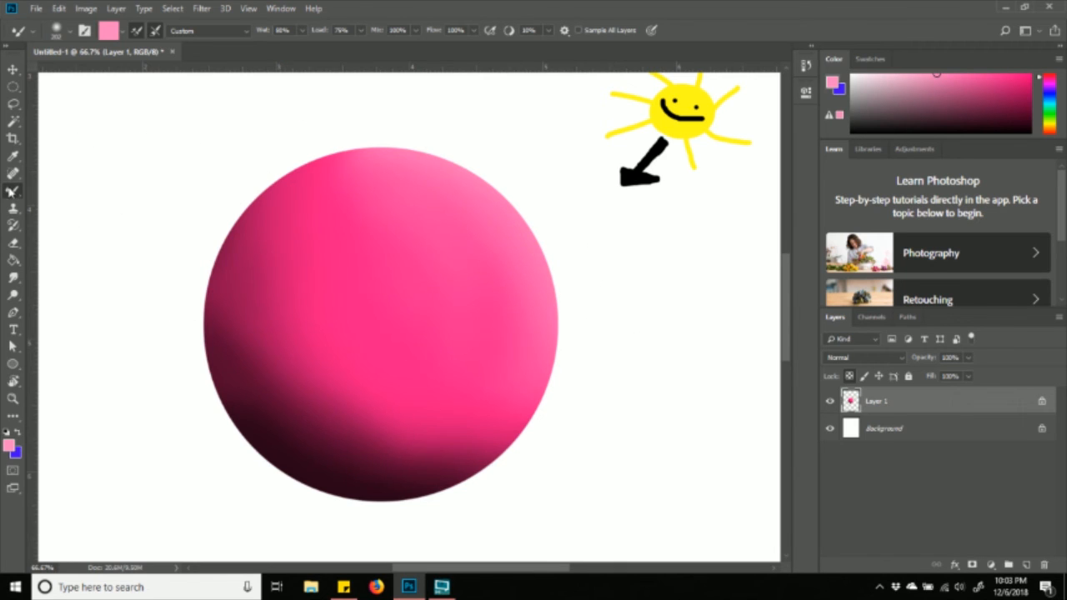
- Dab a soft white 136 px brush spot on the sphere's upper right
right_click(10, 193)
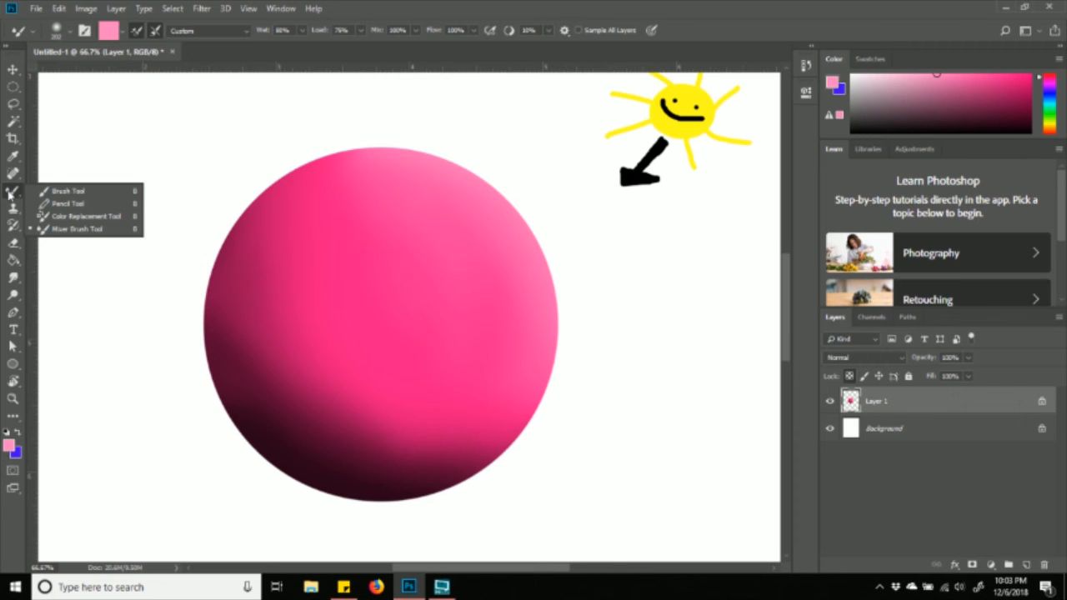
click(62, 194)
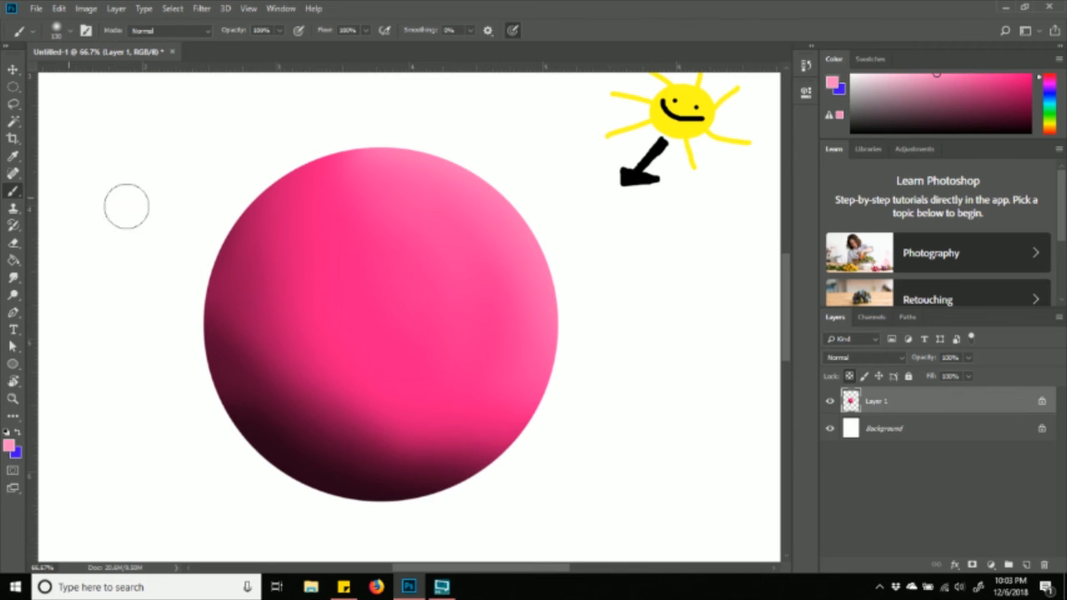
click(67, 34)
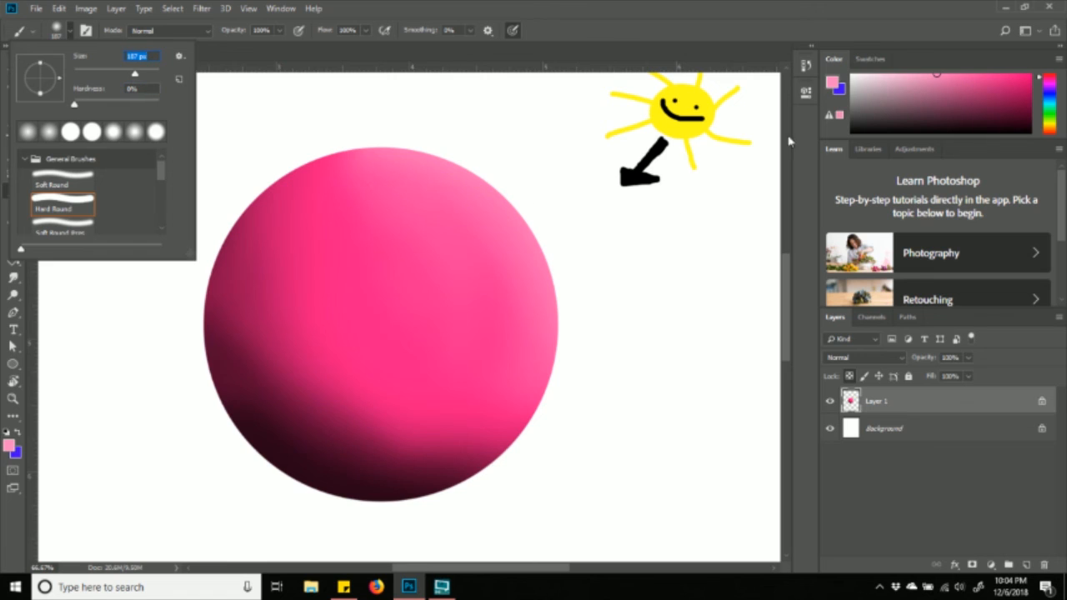
drag(880, 86, 824, 29)
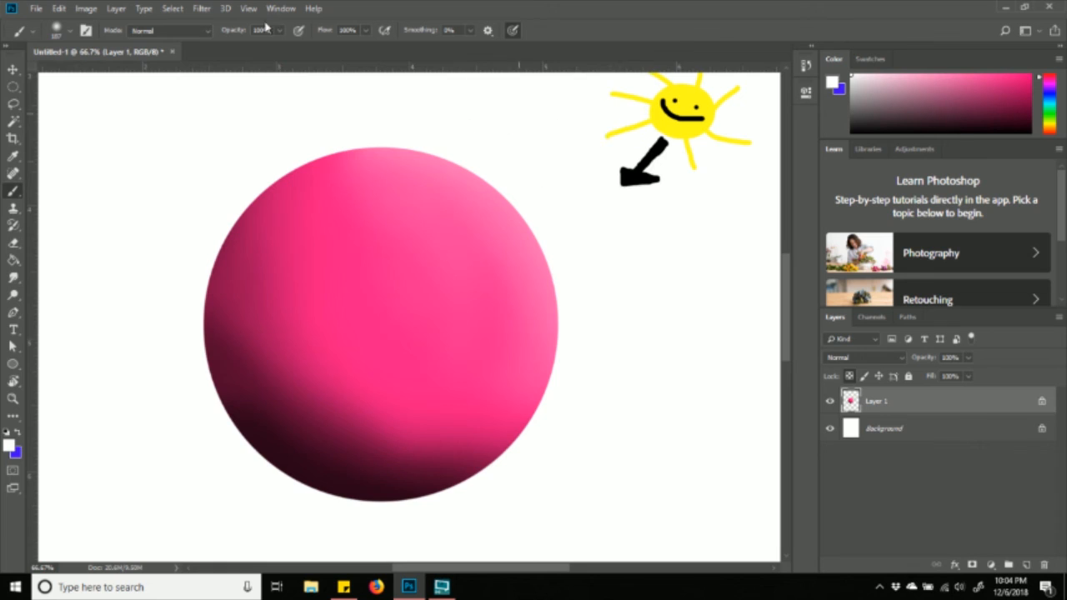
click(70, 31)
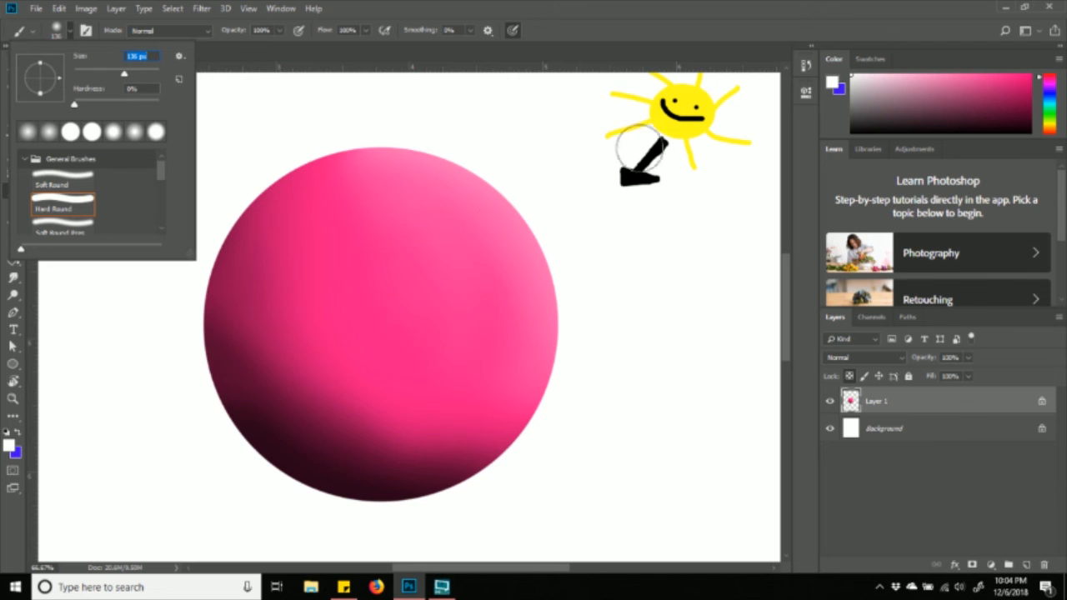
click(475, 216)
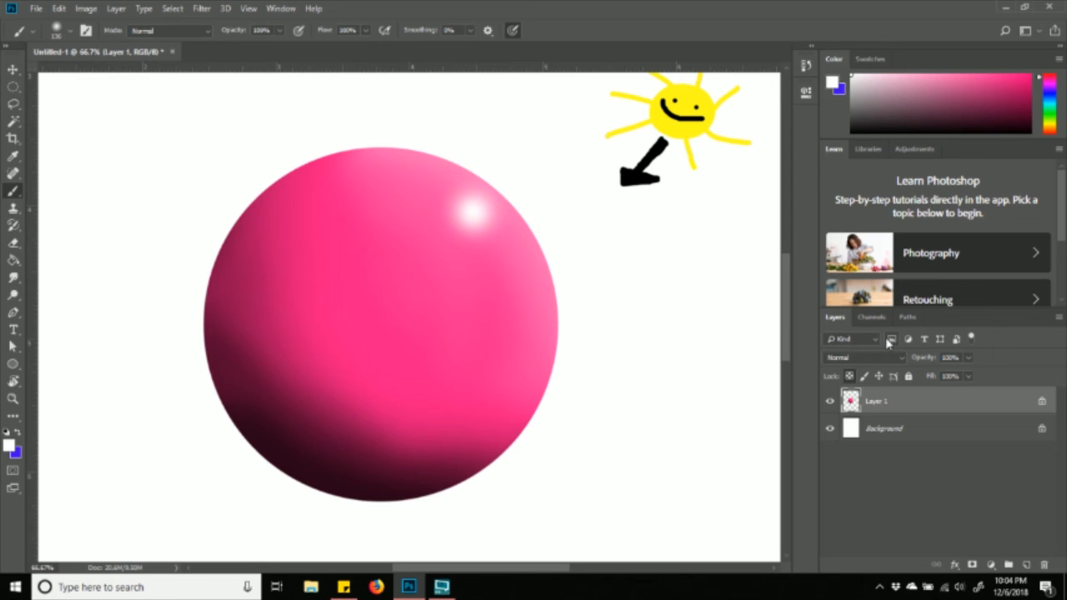